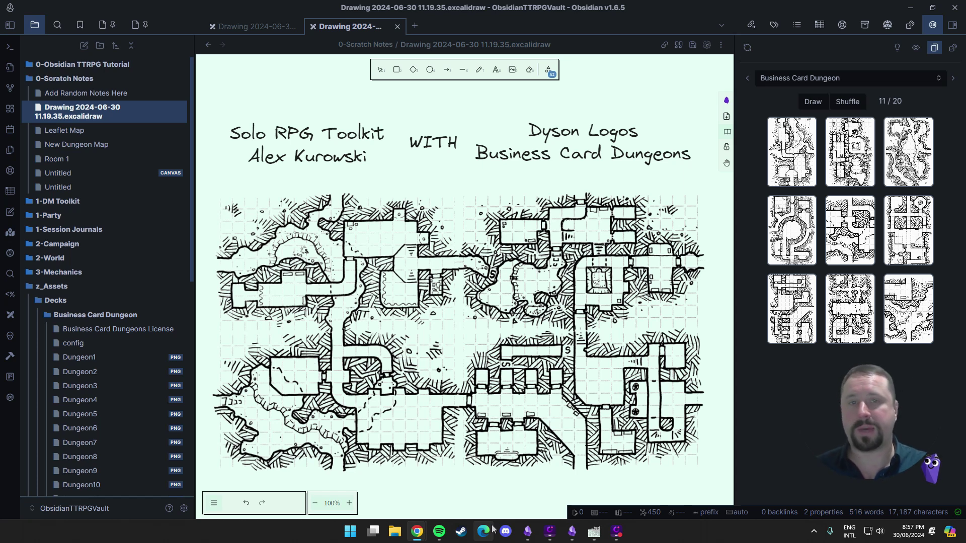
Switch the Solo RPG Toolkit deck to Standard and draw three cards from it.
{"action": "left_click", "coordinate": [493, 529]}
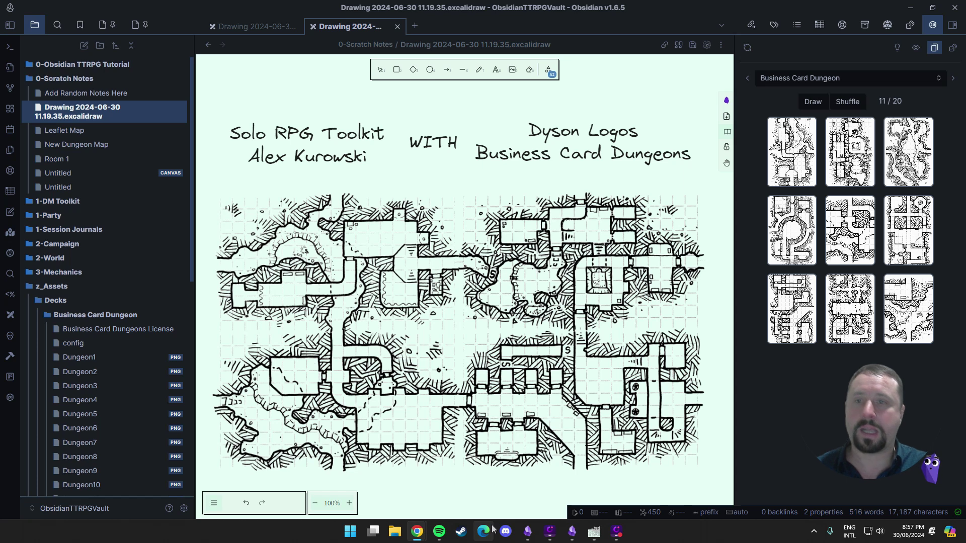
{"action": "left_click", "coordinate": [864, 76]}
{"action": "left_click", "coordinate": [796, 98]}
{"action": "left_click", "coordinate": [805, 106]}
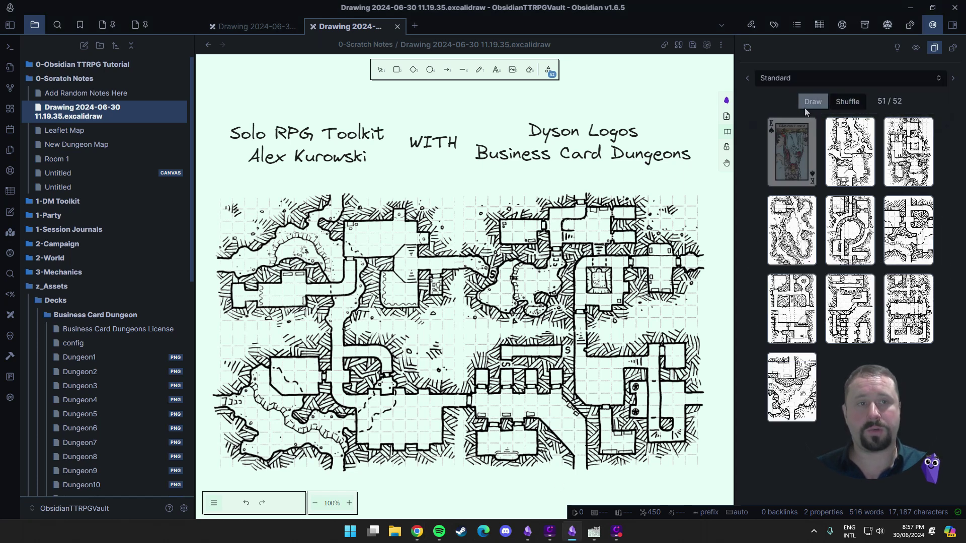
{"action": "left_click", "coordinate": [807, 104]}
{"action": "left_click", "coordinate": [809, 100]}
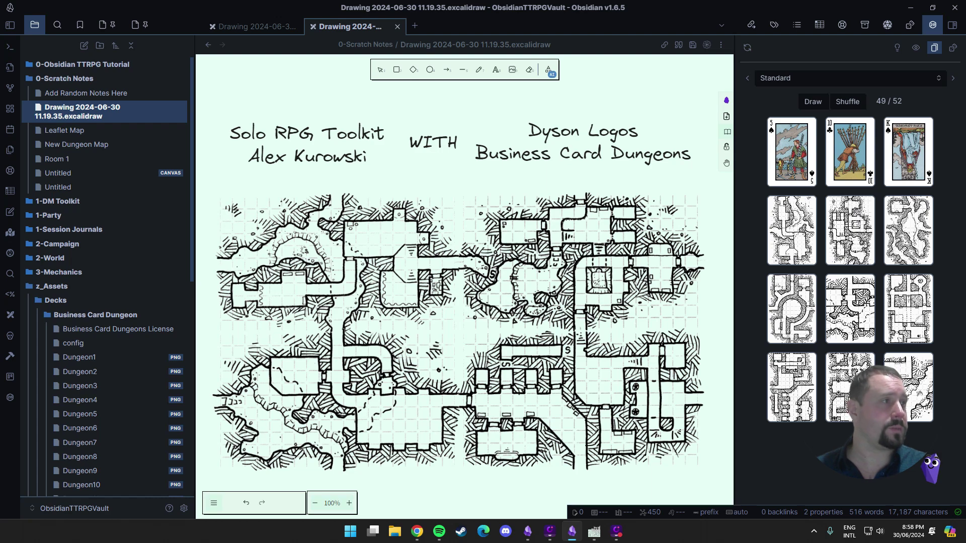
Switch to Chrome and look over the Dyson Logos Patreon page, including its membership tiers.
{"action": "key", "text": "alt+Tab"}
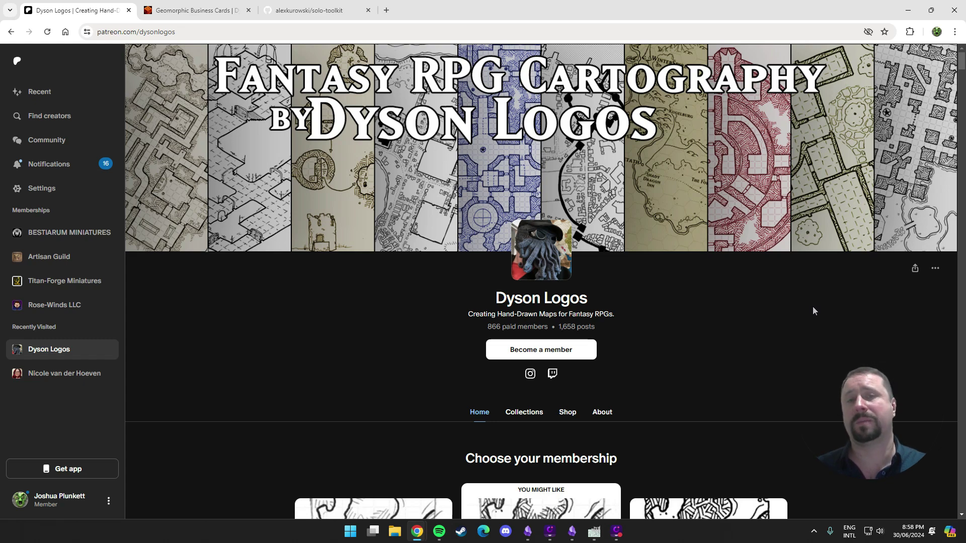
{"action": "scroll", "coordinate": [813, 311], "scroll_direction": "down", "scroll_amount": 1}
{"action": "scroll", "coordinate": [813, 311], "scroll_direction": "down", "scroll_amount": 4}
{"action": "scroll", "coordinate": [813, 311], "scroll_direction": "up", "scroll_amount": 5}
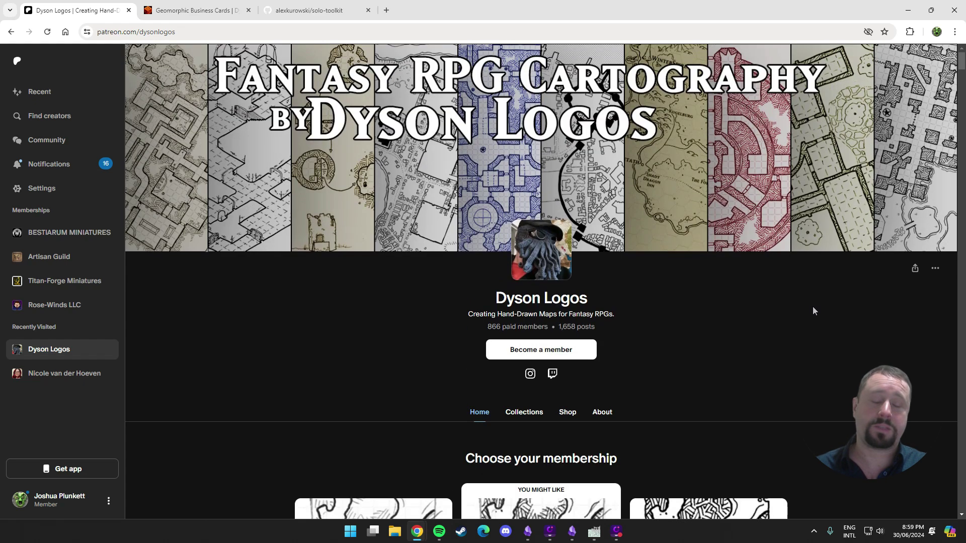
{"action": "scroll", "coordinate": [813, 311], "scroll_direction": "down", "scroll_amount": 7}
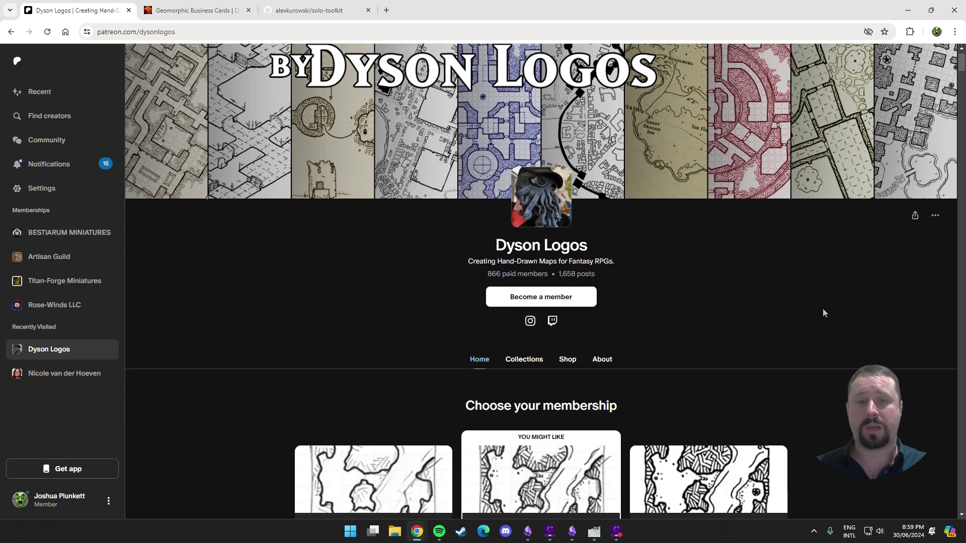
{"action": "scroll", "coordinate": [845, 316], "scroll_direction": "down", "scroll_amount": 1}
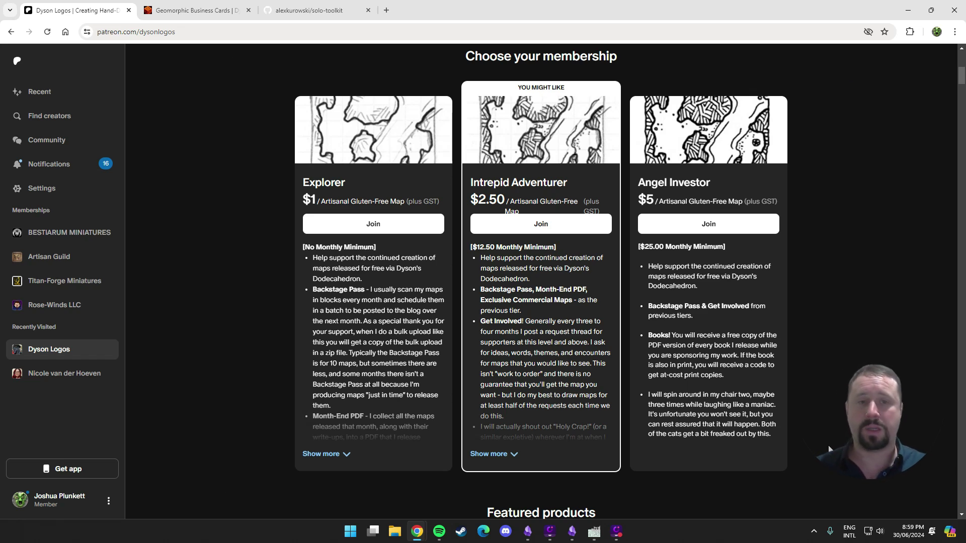
{"action": "scroll", "coordinate": [825, 423], "scroll_direction": "up", "scroll_amount": 7}
{"action": "scroll", "coordinate": [819, 388], "scroll_direction": "up", "scroll_amount": 1}
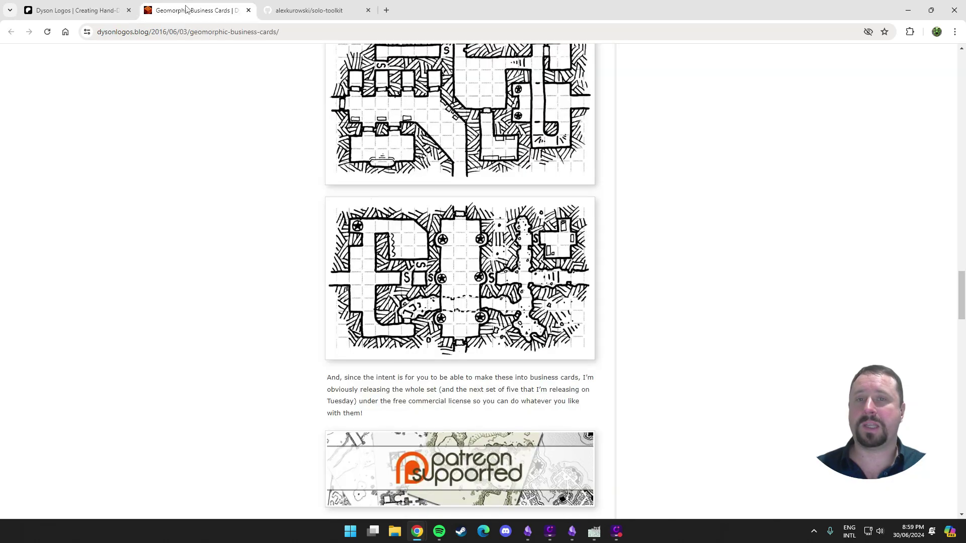
Open the Geomorphic Business Cards blog post and look through its introduction, combined map image and individual printable cards.
{"action": "left_click", "coordinate": [196, 10]}
{"action": "scroll", "coordinate": [268, 344], "scroll_direction": "up", "scroll_amount": 20}
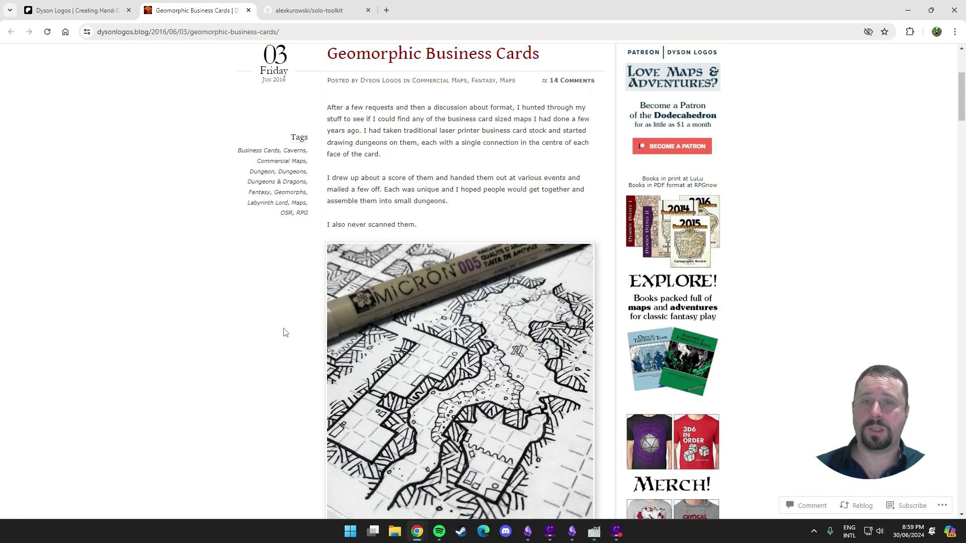
{"action": "scroll", "coordinate": [287, 337], "scroll_direction": "down", "scroll_amount": 4}
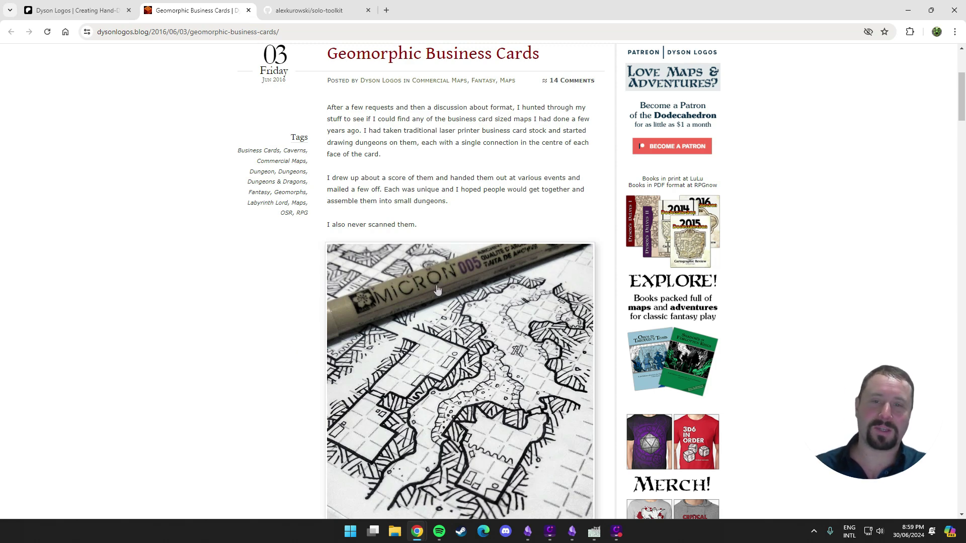
{"action": "scroll", "coordinate": [438, 291], "scroll_direction": "down", "scroll_amount": 10}
{"action": "scroll", "coordinate": [310, 225], "scroll_direction": "down", "scroll_amount": 8}
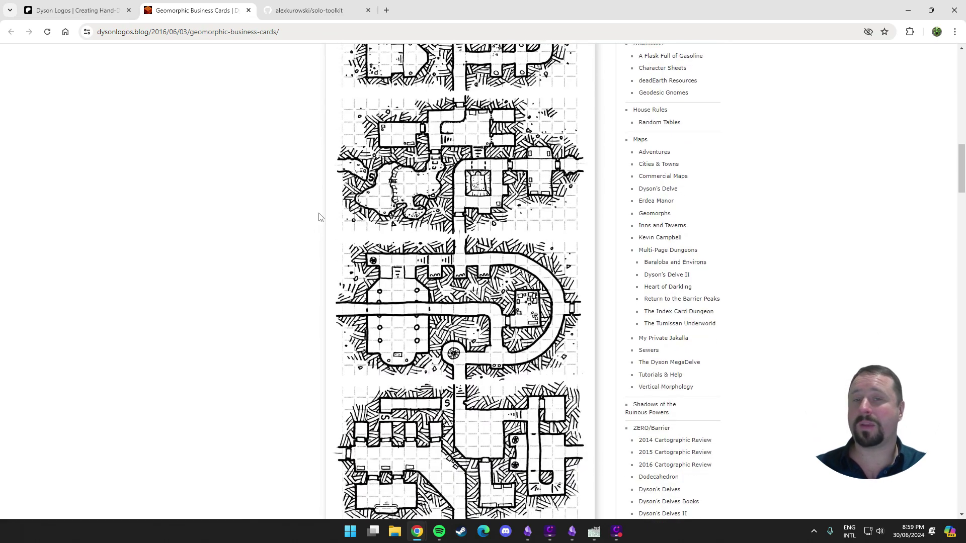
{"action": "scroll", "coordinate": [528, 184], "scroll_direction": "down", "scroll_amount": 10}
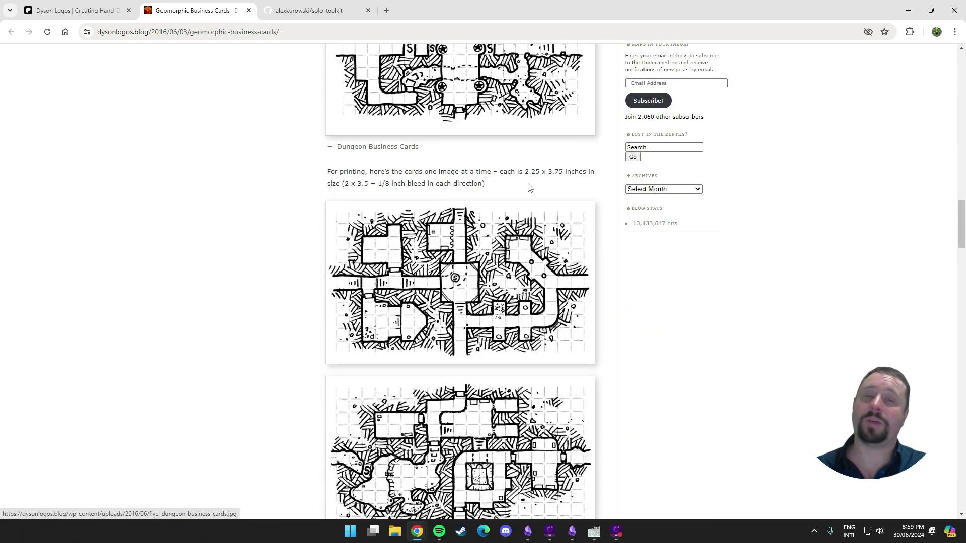
{"action": "scroll", "coordinate": [576, 187], "scroll_direction": "down", "scroll_amount": 3}
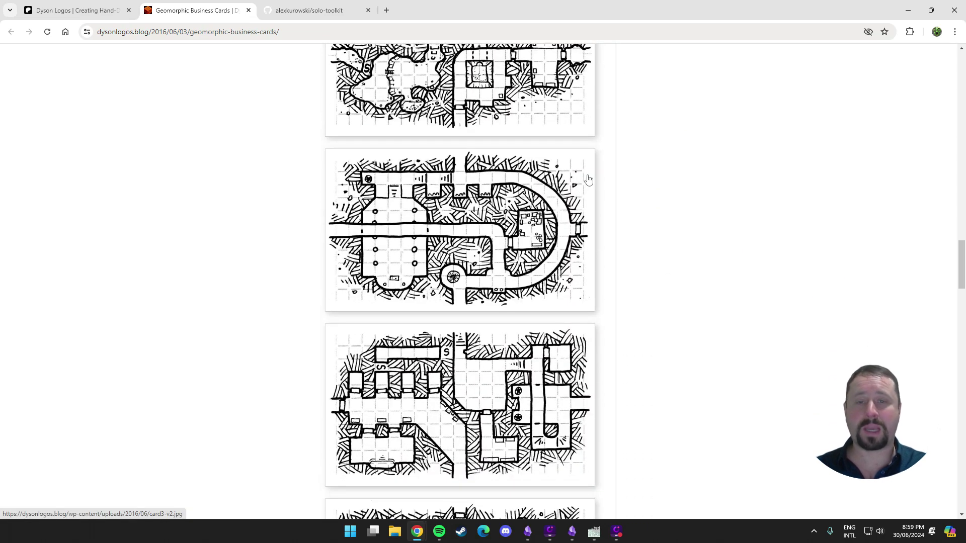
Examine the free commercial license terms below the card maps, briefly highlighting the "$300" funding amount.
{"action": "scroll", "coordinate": [584, 181], "scroll_direction": "down", "scroll_amount": 2}
{"action": "scroll", "coordinate": [623, 139], "scroll_direction": "down", "scroll_amount": 3}
{"action": "scroll", "coordinate": [623, 139], "scroll_direction": "down", "scroll_amount": 6}
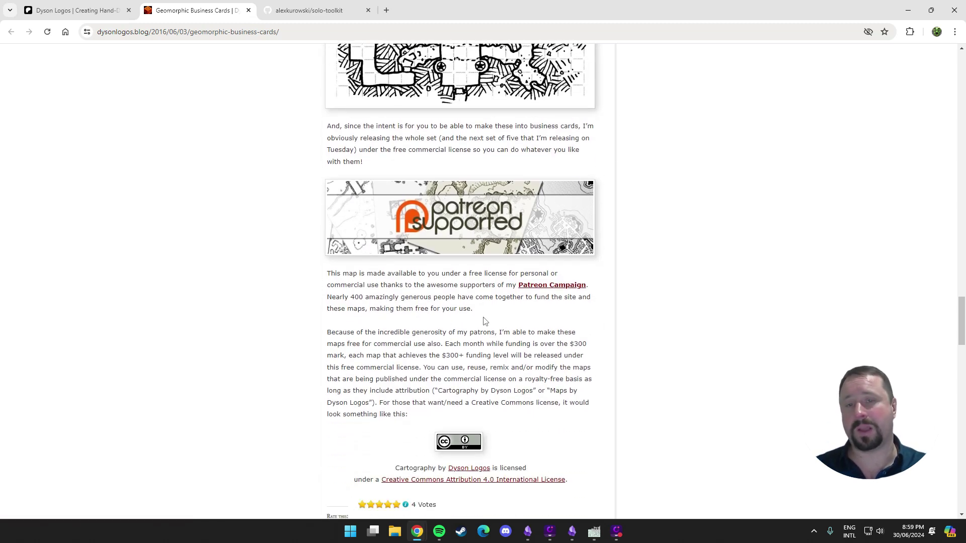
{"action": "left_click_drag", "start_coordinate": [442, 356], "coordinate": [458, 356]}
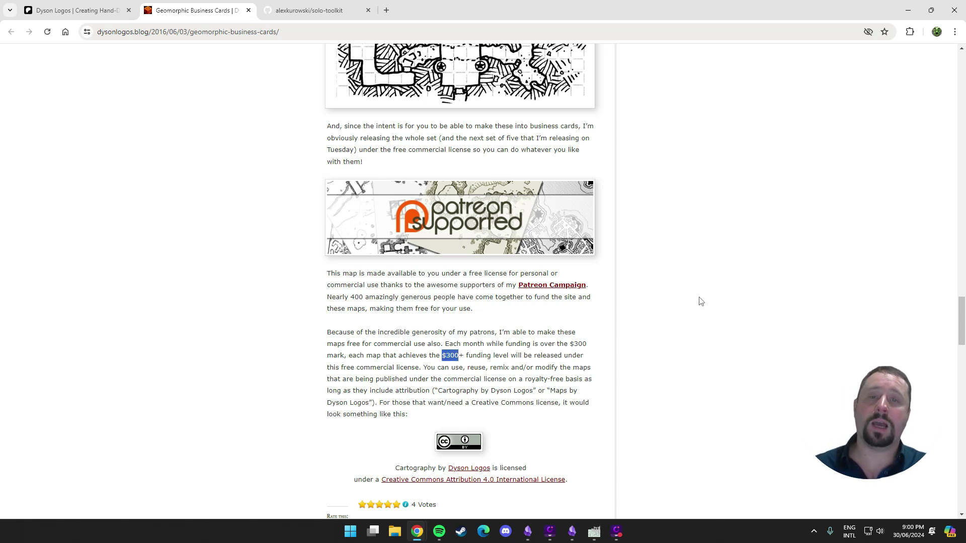
{"action": "left_click", "coordinate": [690, 334]}
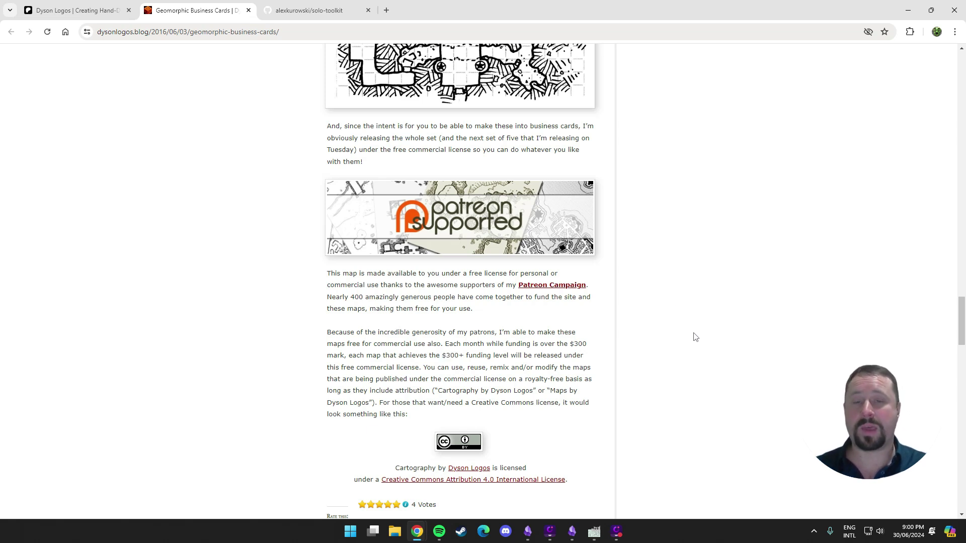
Look back over the individual dungeon card images and return to the drawing in Obsidian.
{"action": "scroll", "coordinate": [695, 337], "scroll_direction": "up", "scroll_amount": 5}
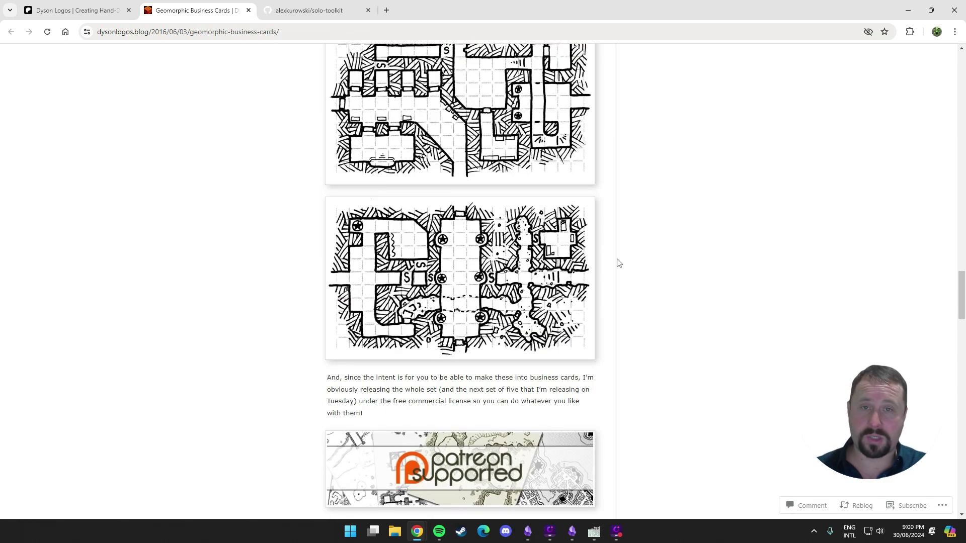
{"action": "scroll", "coordinate": [647, 267], "scroll_direction": "up", "scroll_amount": 4}
{"action": "scroll", "coordinate": [623, 216], "scroll_direction": "up", "scroll_amount": 4}
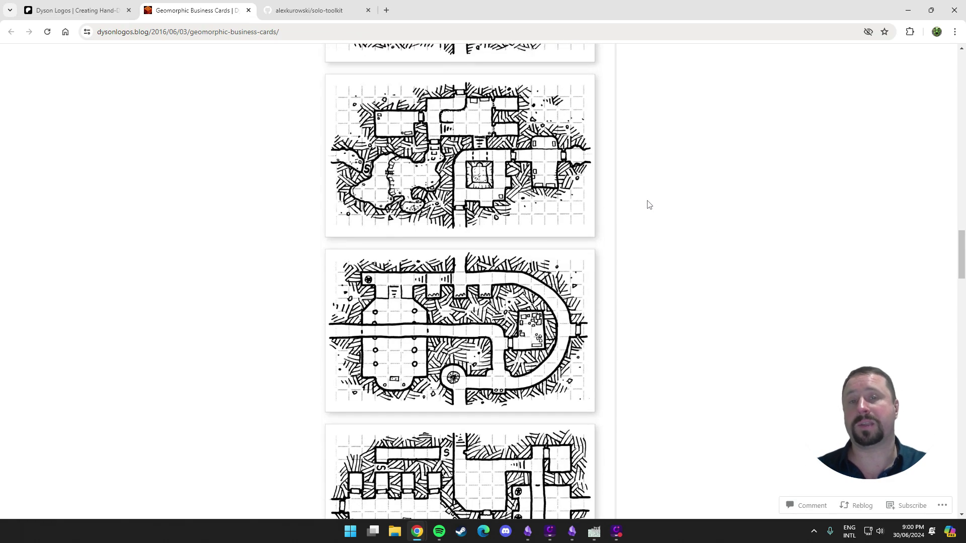
{"action": "scroll", "coordinate": [649, 205], "scroll_direction": "up", "scroll_amount": 5}
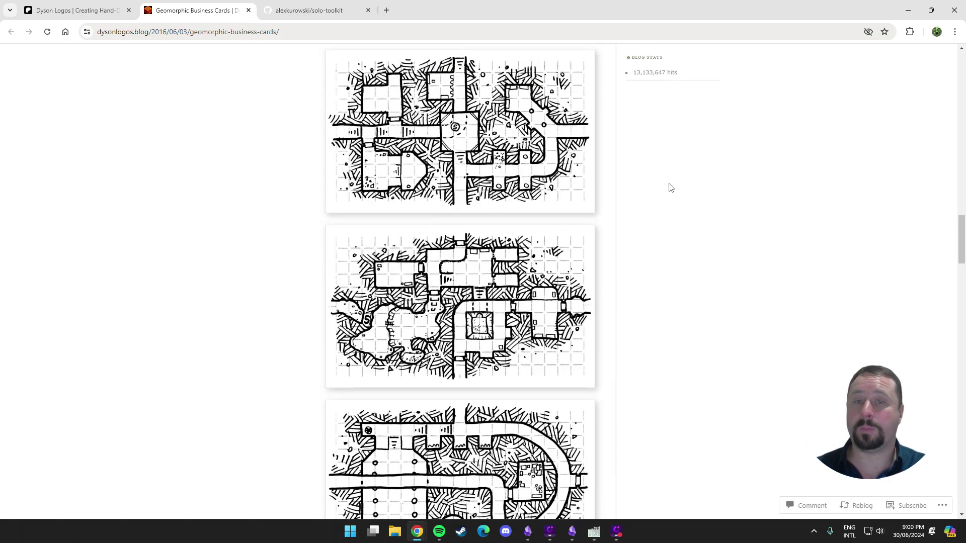
{"action": "left_click", "coordinate": [908, 10]}
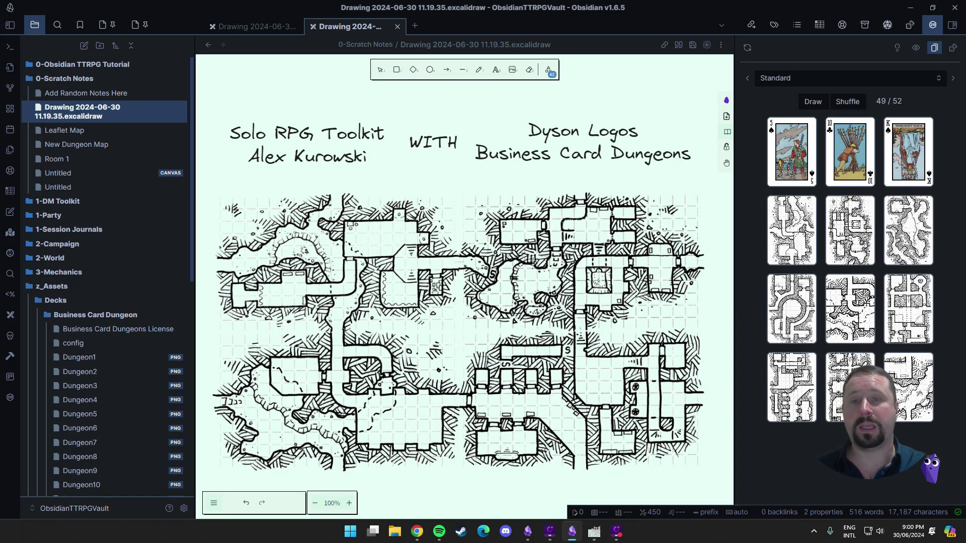
Select the four assembled dungeon tiles in the Excalidraw drawing one at a time to point out the separate cards.
{"action": "left_click", "coordinate": [465, 214]}
{"action": "left_click", "coordinate": [433, 256]}
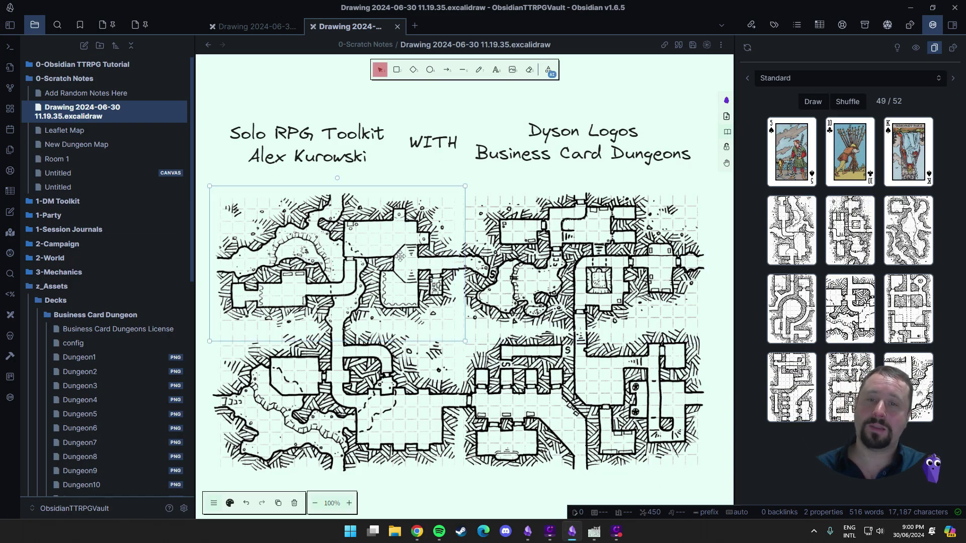
{"action": "left_click", "coordinate": [345, 392]}
{"action": "left_click", "coordinate": [548, 412]}
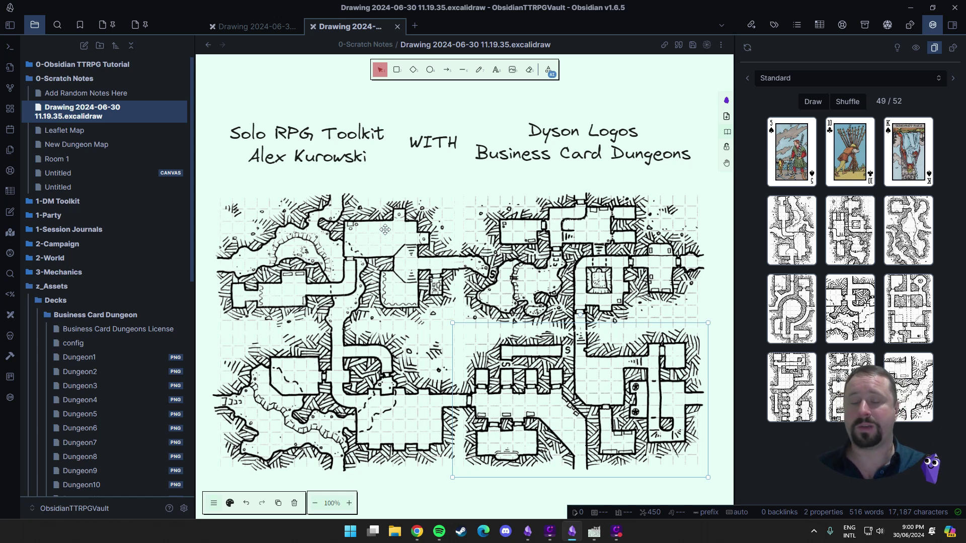
{"action": "mouse_move", "coordinate": [360, 224]}
{"action": "left_mouse_down"}
{"action": "mouse_move", "coordinate": [359, 204]}
{"action": "mouse_move", "coordinate": [428, 222]}
{"action": "mouse_move", "coordinate": [364, 237]}
{"action": "mouse_move", "coordinate": [371, 229]}
{"action": "mouse_move", "coordinate": [361, 227]}
{"action": "left_mouse_up"}
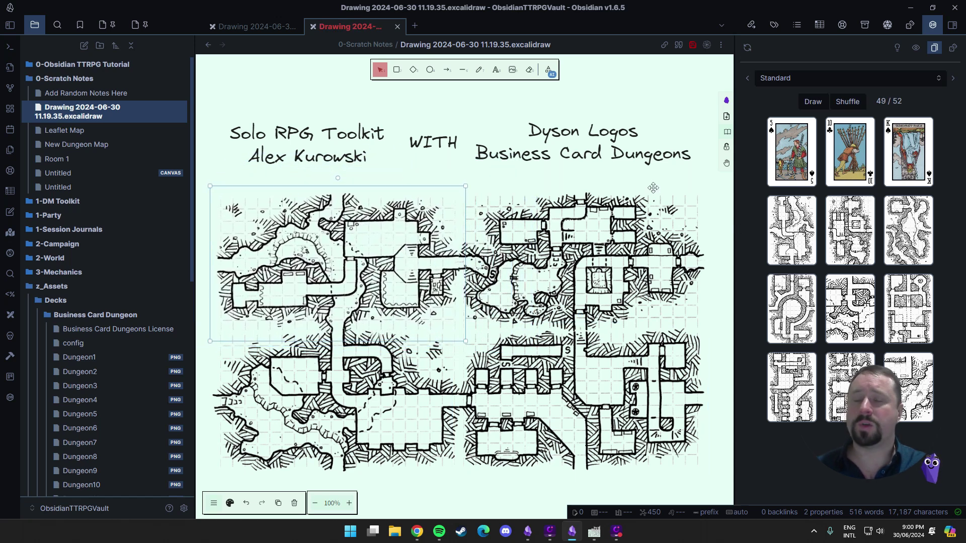
{"action": "left_click", "coordinate": [543, 225]}
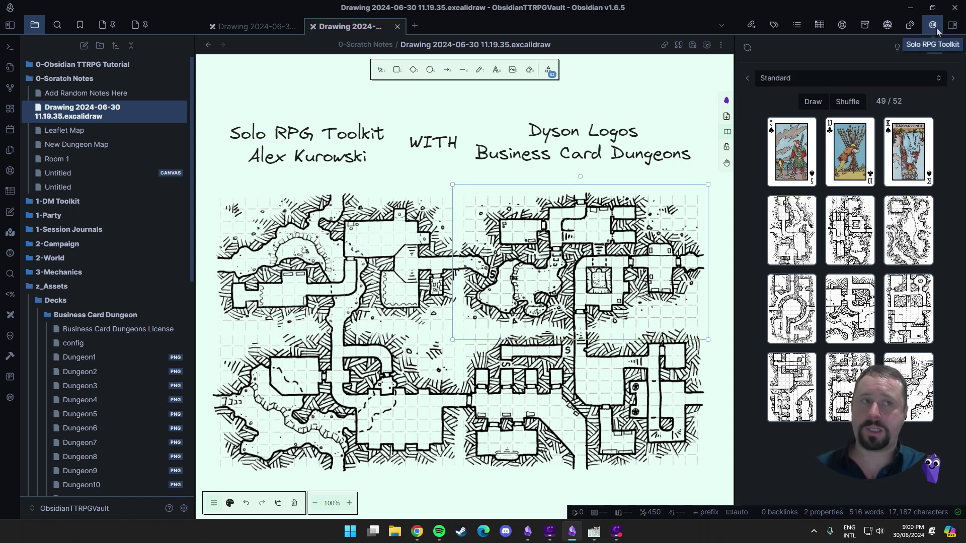
Switch the deck to Business Card Dungeon and draw three dungeon cards.
{"action": "left_click", "coordinate": [830, 79]}
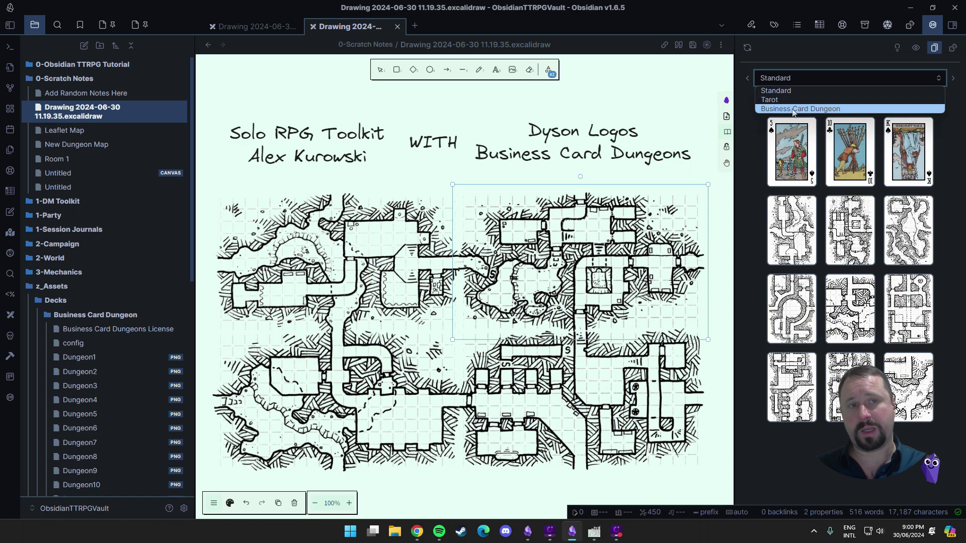
{"action": "left_click", "coordinate": [793, 109]}
{"action": "left_click", "coordinate": [816, 102]}
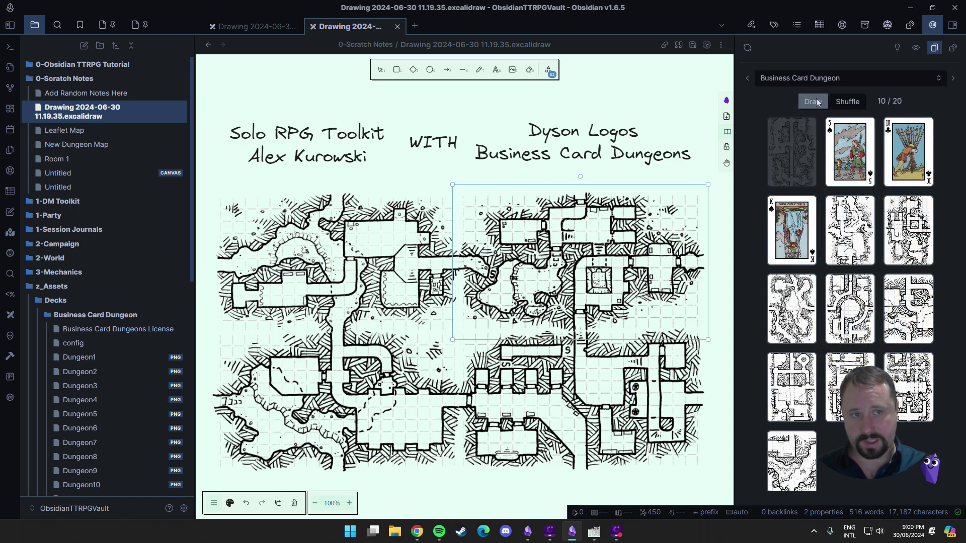
{"action": "left_click", "coordinate": [816, 102]}
{"action": "left_click", "coordinate": [817, 102]}
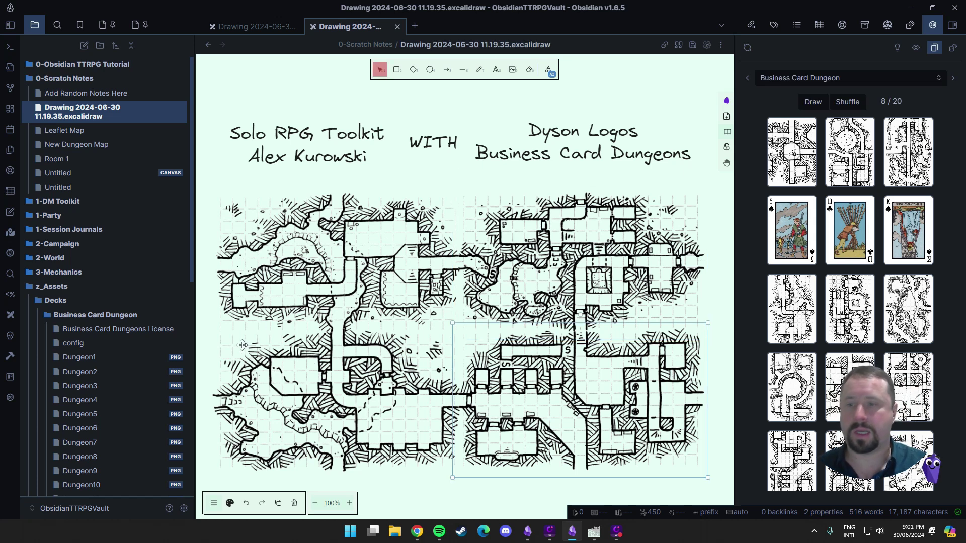
Search the community plugins for "solo" and open the Solo RPG Toolkit plugin page.
{"action": "left_click", "coordinate": [184, 509]}
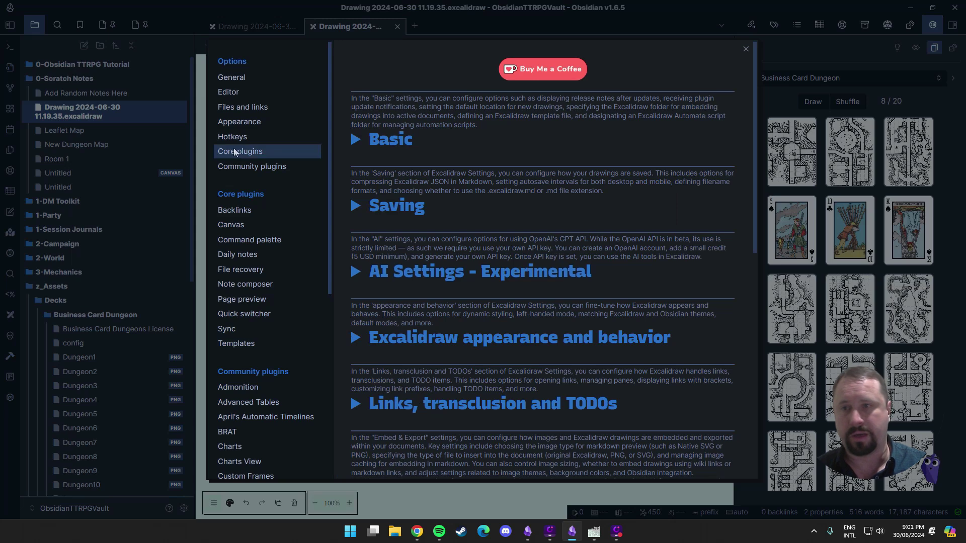
{"action": "left_click", "coordinate": [251, 166]}
{"action": "left_click", "coordinate": [709, 104]}
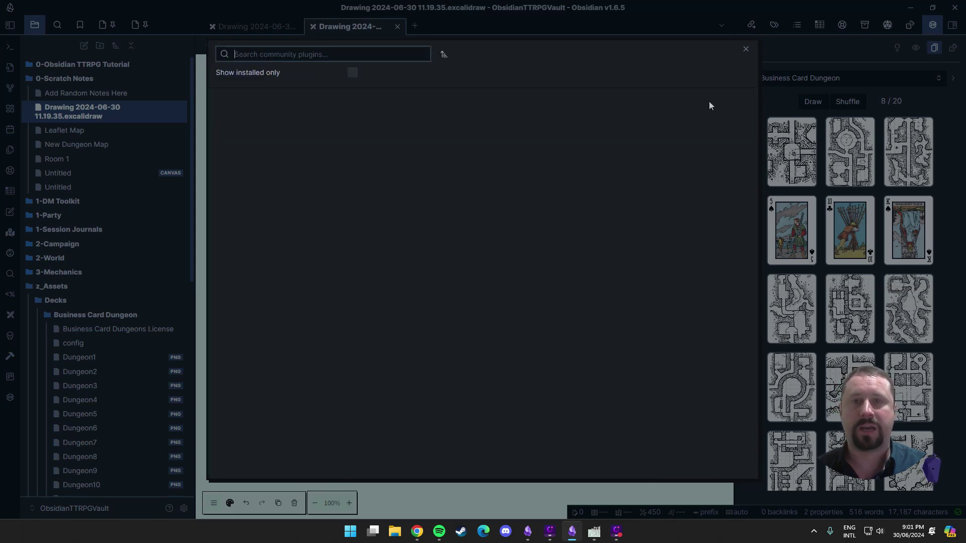
{"action": "type", "text": "solo"}
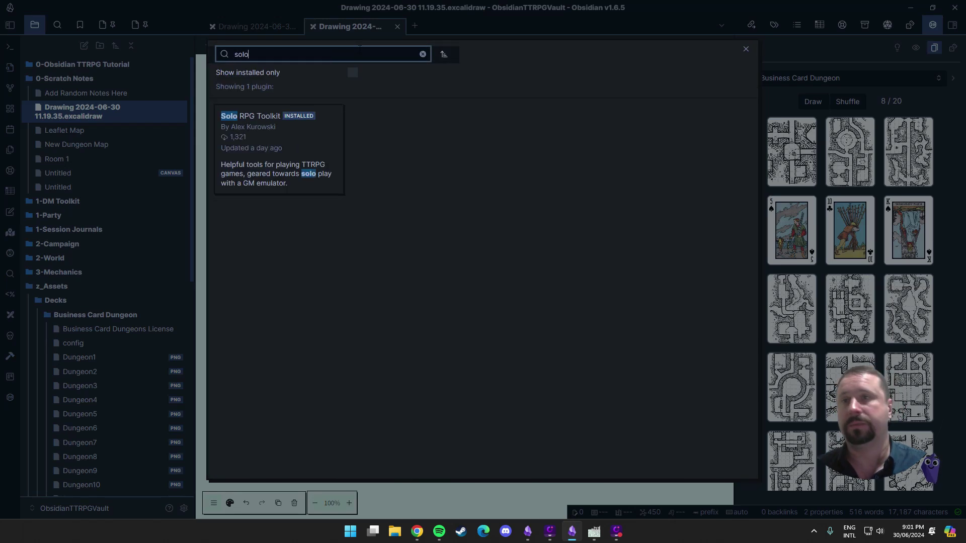
{"action": "left_click", "coordinate": [270, 146]}
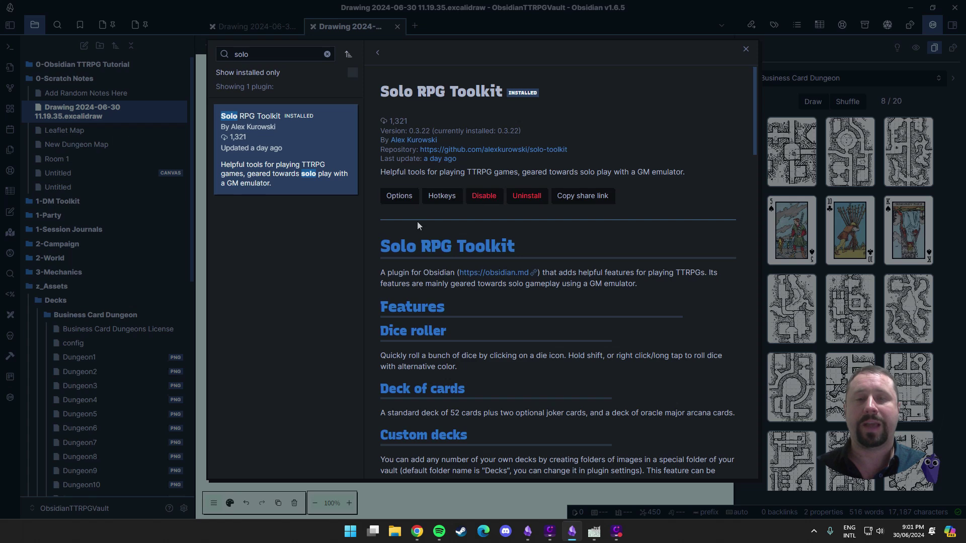
Open the Solo RPG Toolkit options and examine the custom tables folder and custom decks folder settings.
{"action": "left_click", "coordinate": [397, 200]}
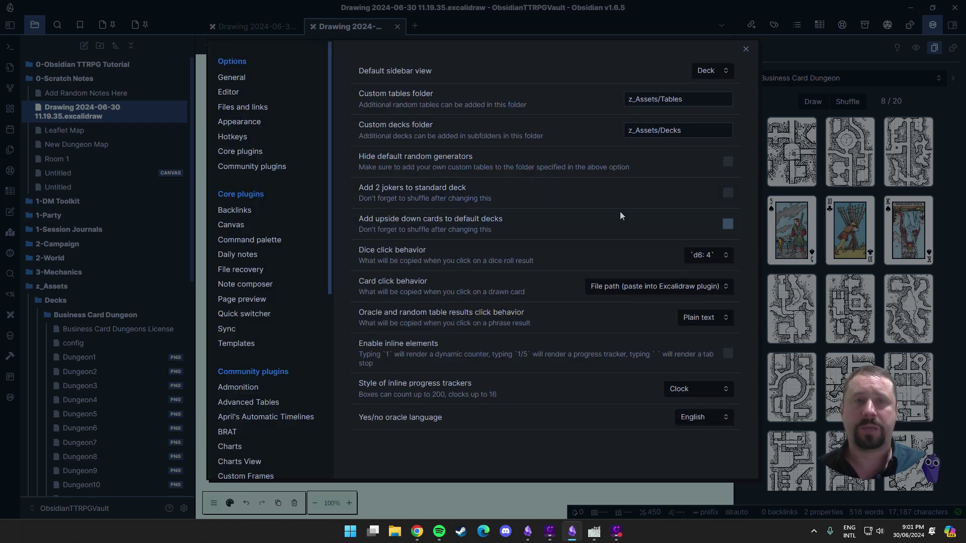
{"action": "key", "text": "Tab"}
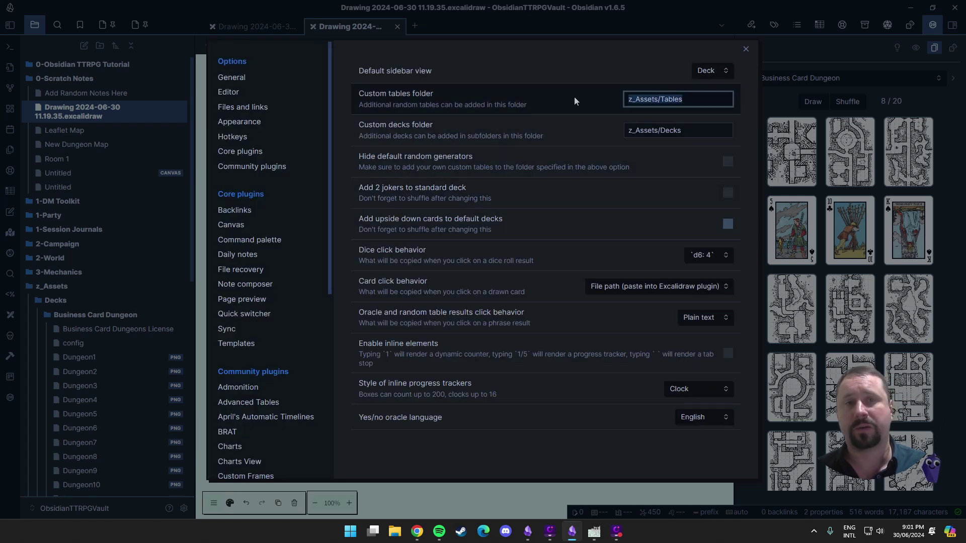
{"action": "key", "text": "Tab"}
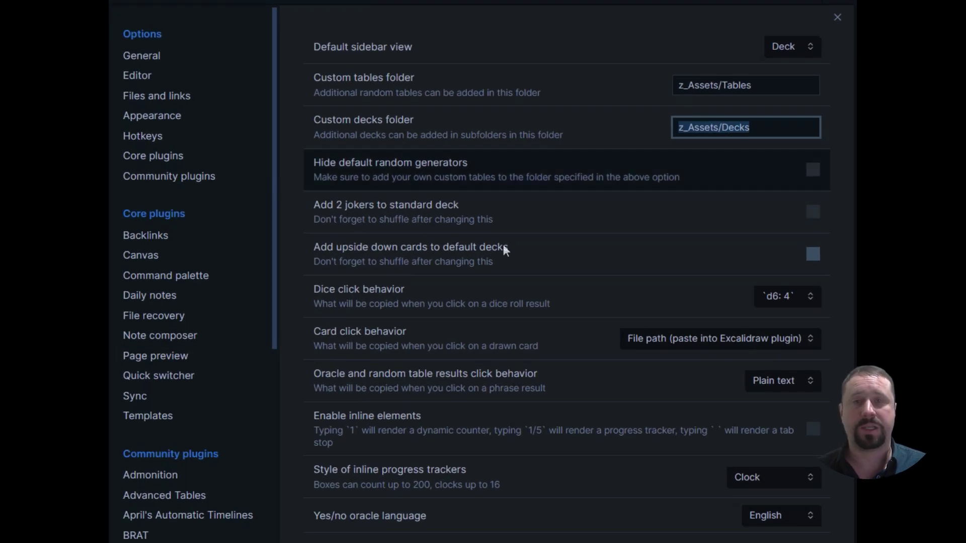
{"action": "left_click", "coordinate": [800, 132]}
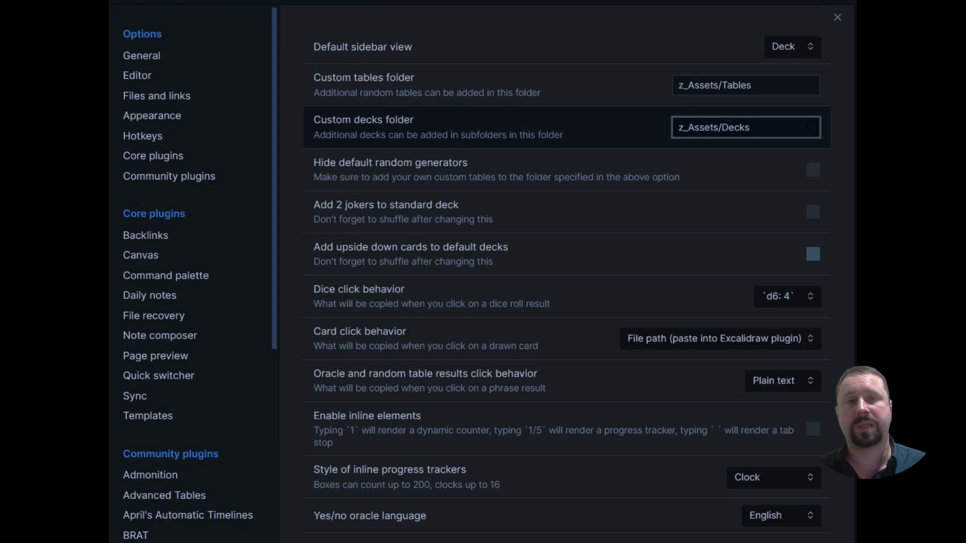
Leave the plugin options and preview the images Dungeon1, Dungeon4, Dungeon7, Dungeon10, Dungeon14 and Dungeon18 in the Business Card Dungeon folder.
{"action": "left_click_drag", "start_coordinate": [808, 126], "coordinate": [507, 117]}
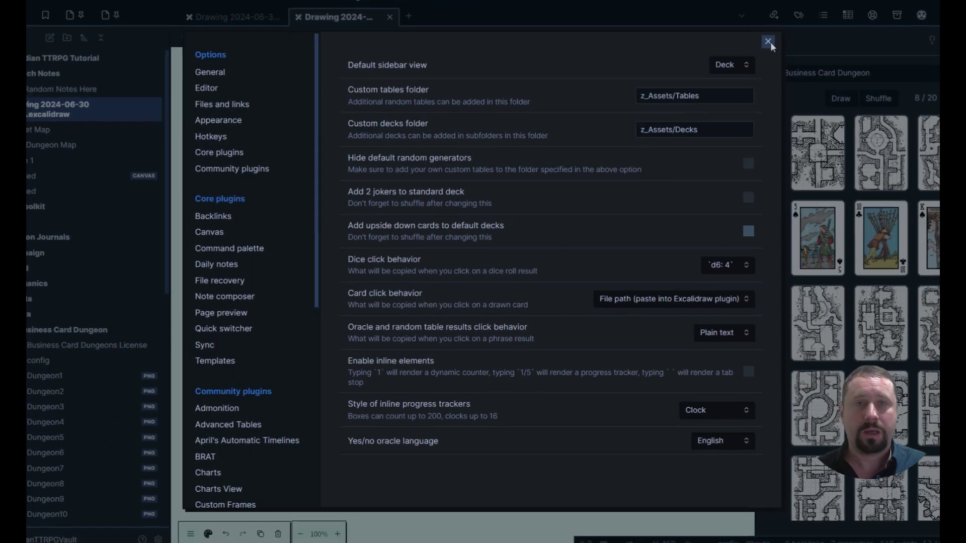
{"action": "left_click", "coordinate": [837, 17]}
{"action": "scroll", "coordinate": [69, 407], "scroll_direction": "down", "scroll_amount": 5}
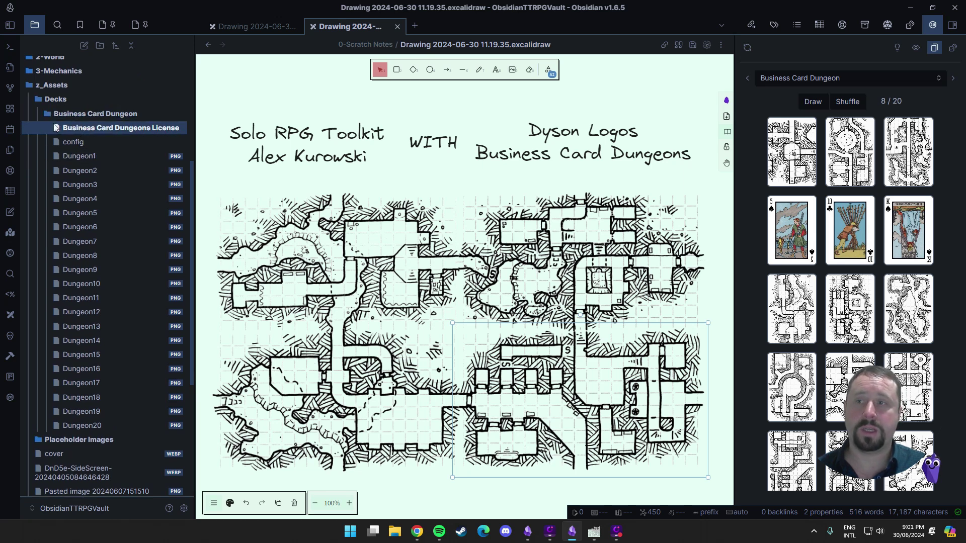
{"action": "left_click", "coordinate": [92, 157]}
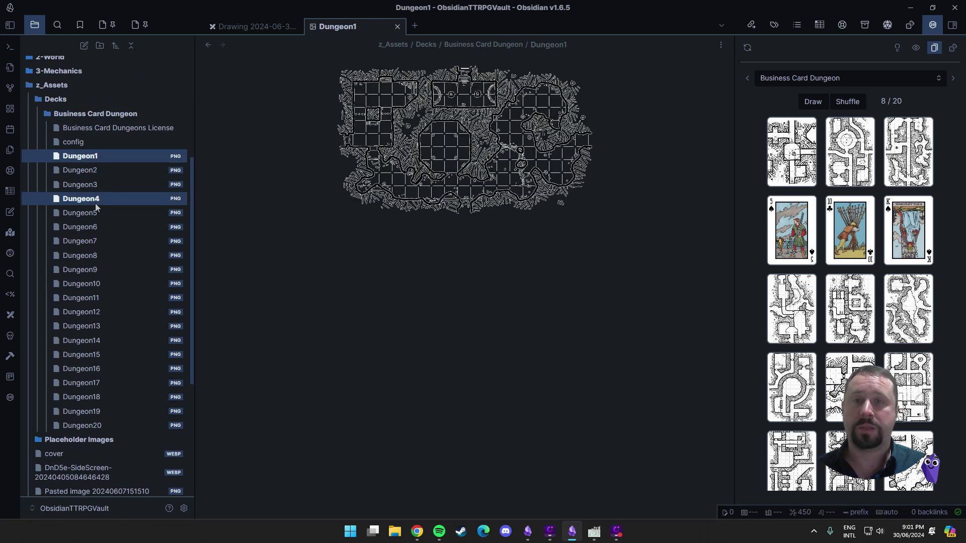
{"action": "left_click", "coordinate": [95, 201]}
{"action": "left_click", "coordinate": [101, 240]}
{"action": "left_click", "coordinate": [95, 285]}
{"action": "left_click", "coordinate": [83, 340]}
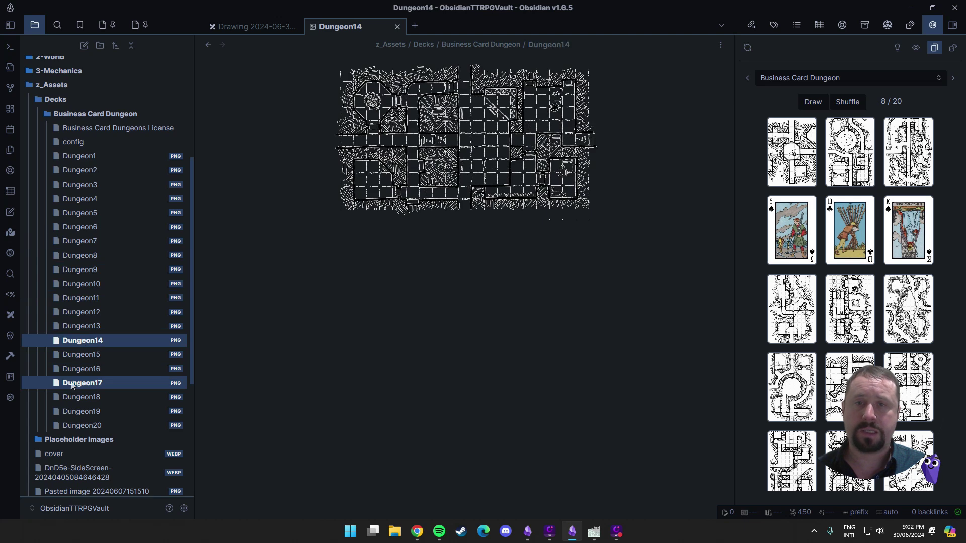
{"action": "left_click", "coordinate": [81, 401]}
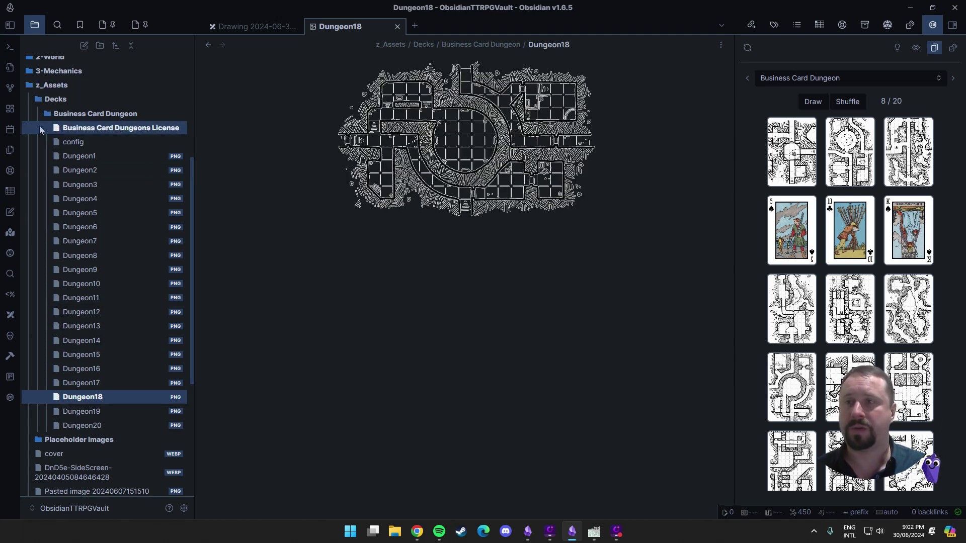
Read the Business Card Dungeons License note and the config note in the Business Card Dungeon folder.
{"action": "left_click", "coordinate": [70, 142]}
{"action": "left_click", "coordinate": [66, 129]}
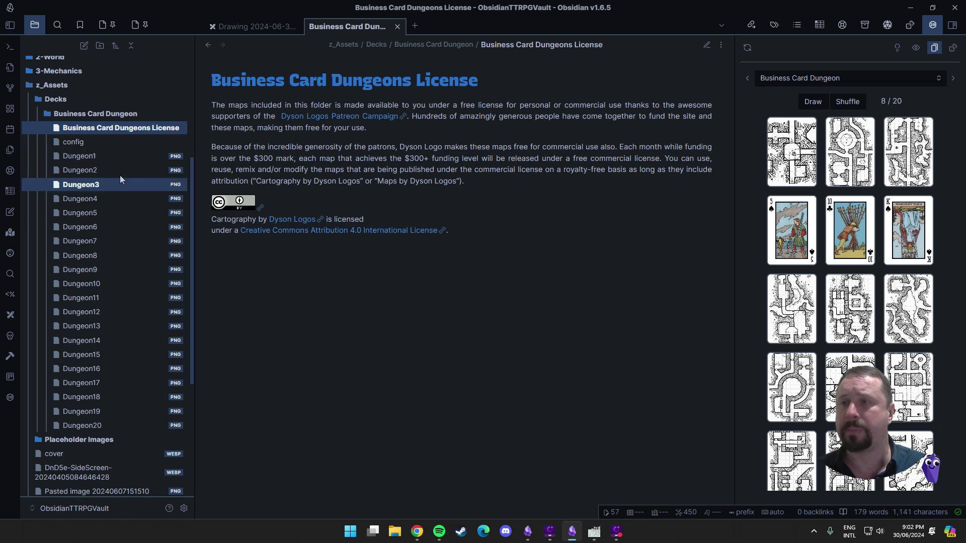
{"action": "left_click", "coordinate": [71, 143]}
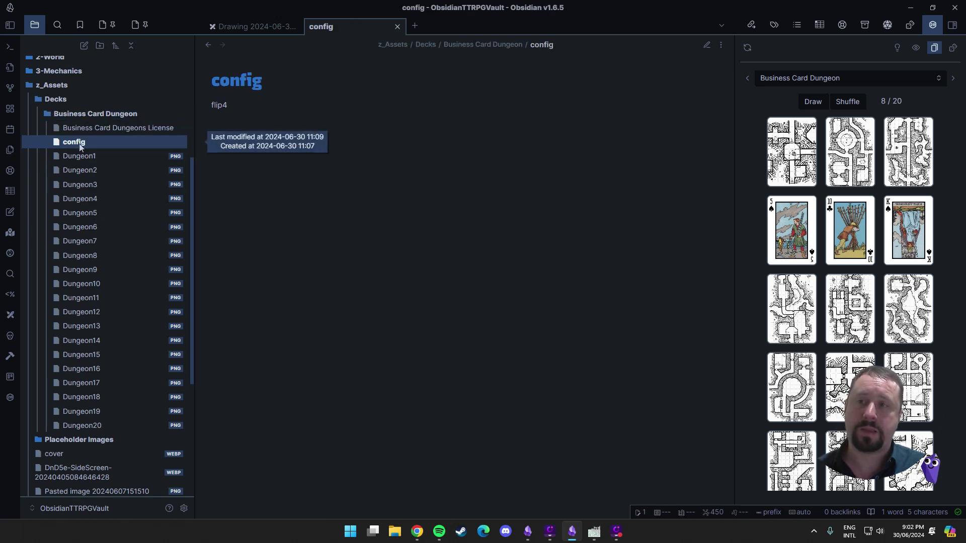
Open the Solo RPG Toolkit page among the installed community plugins and read its sections on custom decks and card rotation options.
{"action": "left_click", "coordinate": [184, 509]}
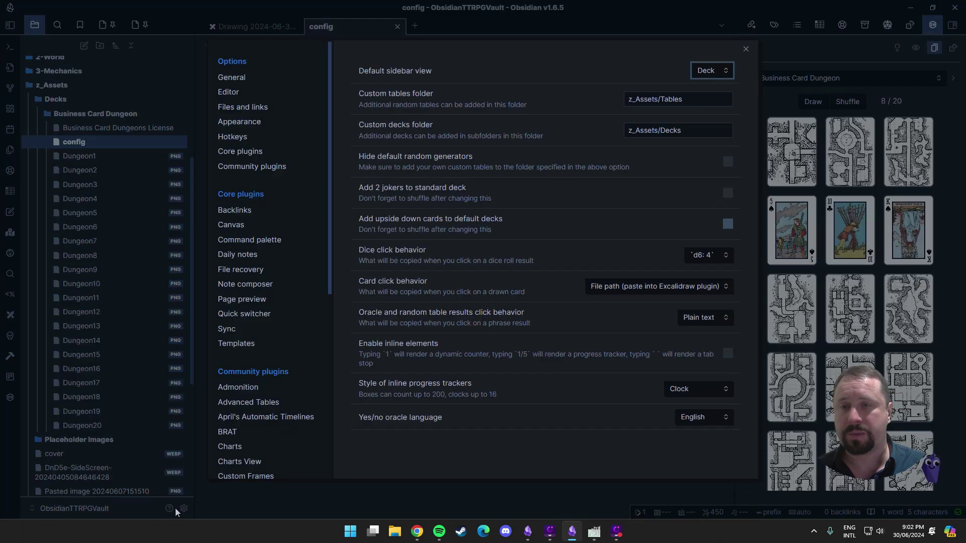
{"action": "left_click", "coordinate": [284, 156]}
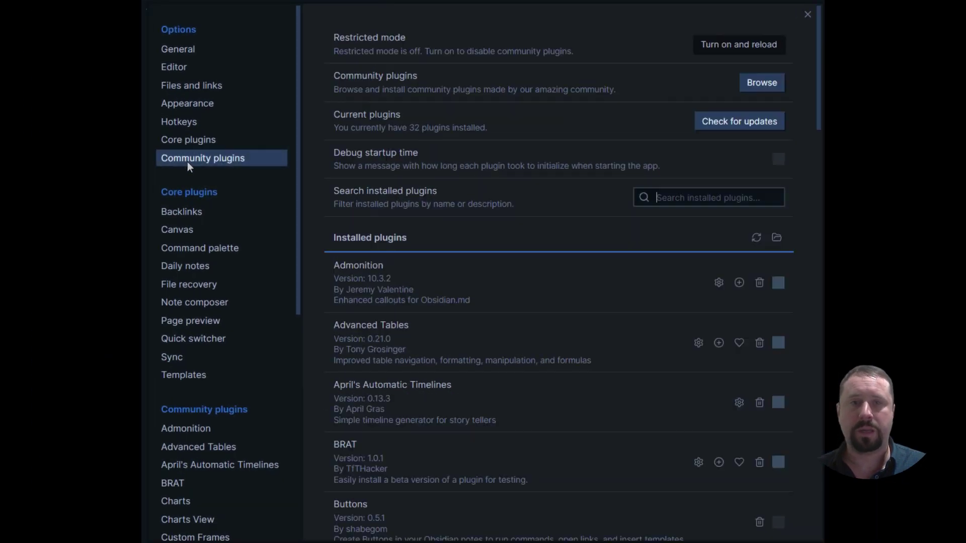
{"action": "scroll", "coordinate": [588, 189], "scroll_direction": "down", "scroll_amount": 20}
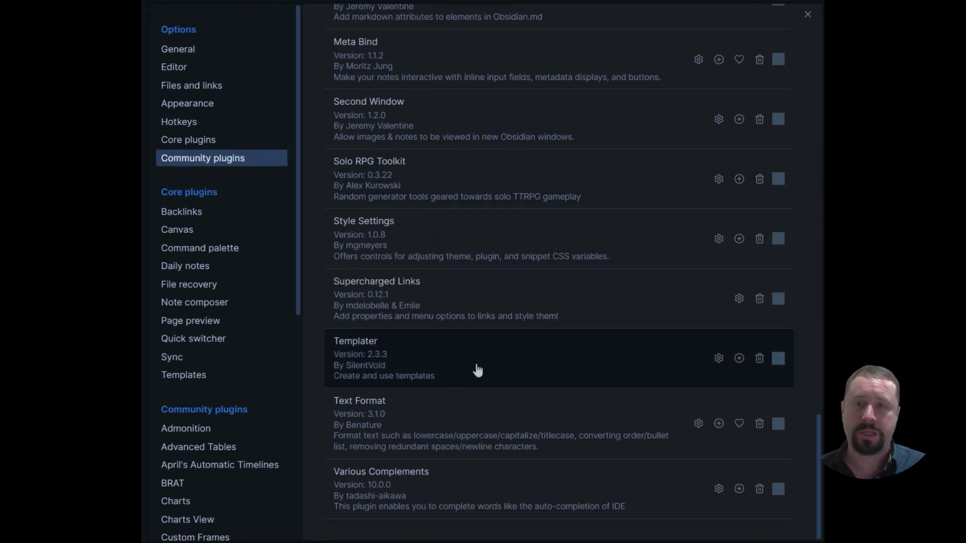
{"action": "left_click", "coordinate": [433, 176]}
{"action": "scroll", "coordinate": [554, 257], "scroll_direction": "down", "scroll_amount": 5}
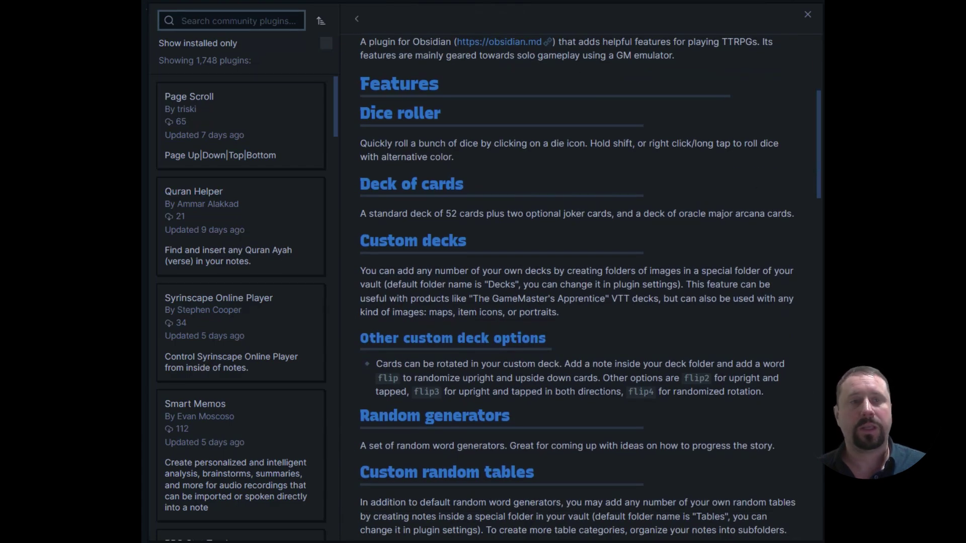
{"action": "scroll", "coordinate": [819, 167], "scroll_direction": "down", "scroll_amount": 3}
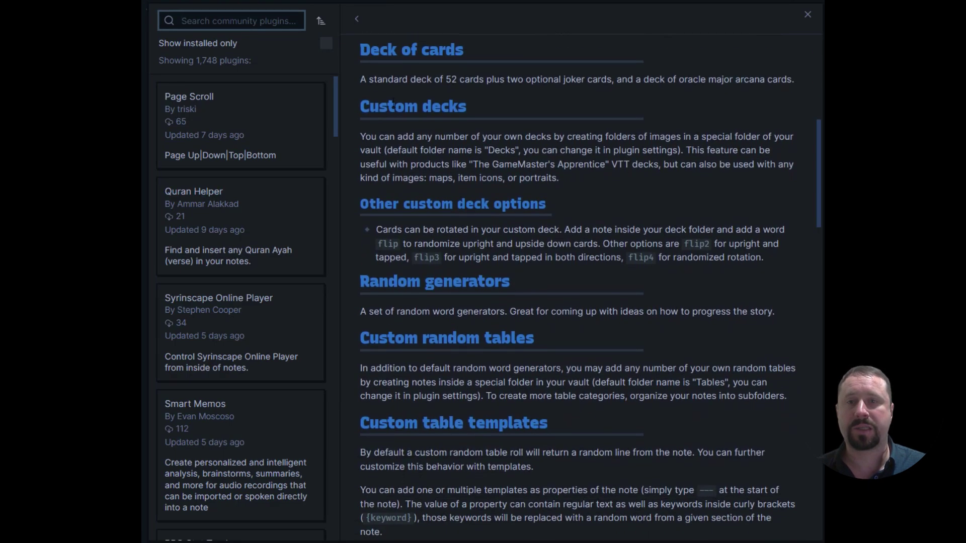
{"action": "left_click_drag", "start_coordinate": [566, 189], "coordinate": [387, 141]}
{"action": "left_click_drag", "start_coordinate": [775, 258], "coordinate": [369, 216]}
{"action": "left_click", "coordinate": [619, 208]}
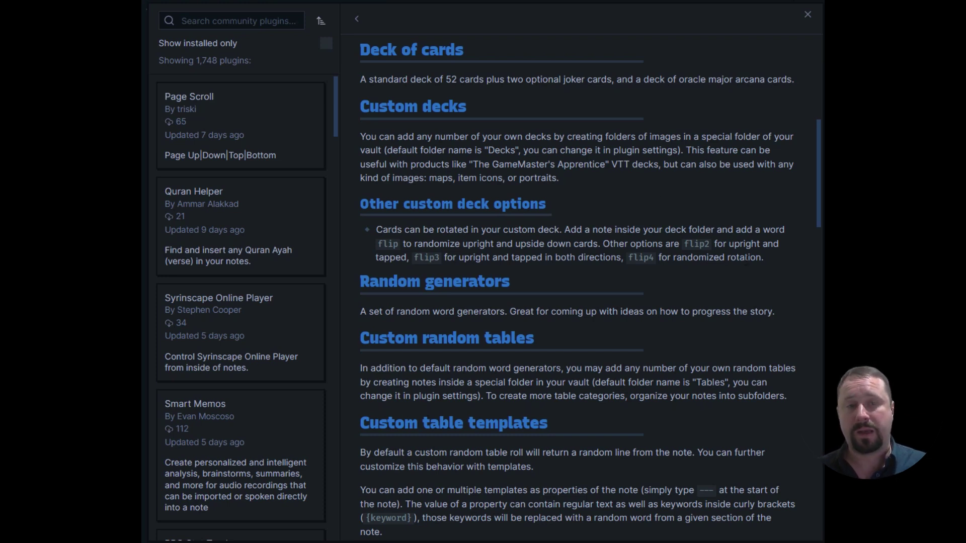
{"action": "left_click_drag", "start_coordinate": [765, 257], "coordinate": [337, 234]}
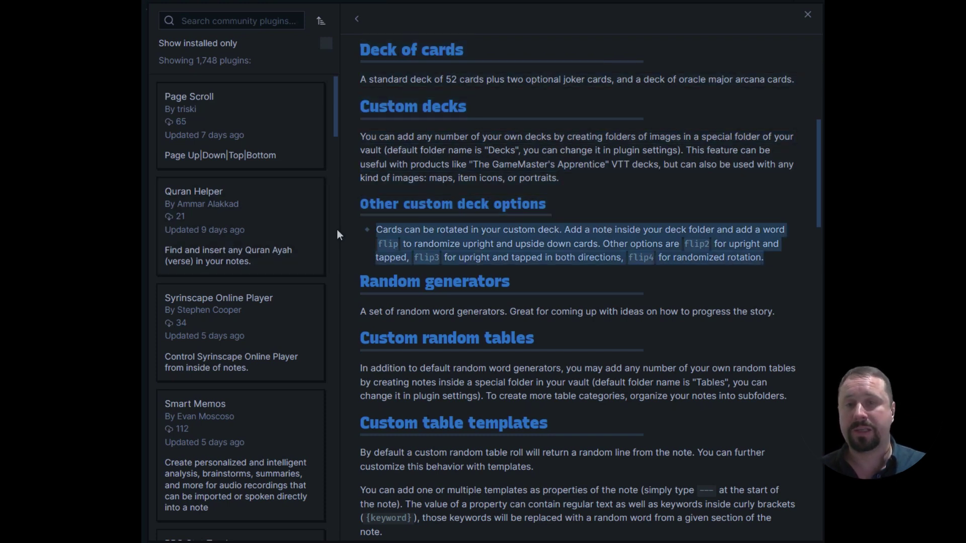
{"action": "left_click", "coordinate": [611, 257]}
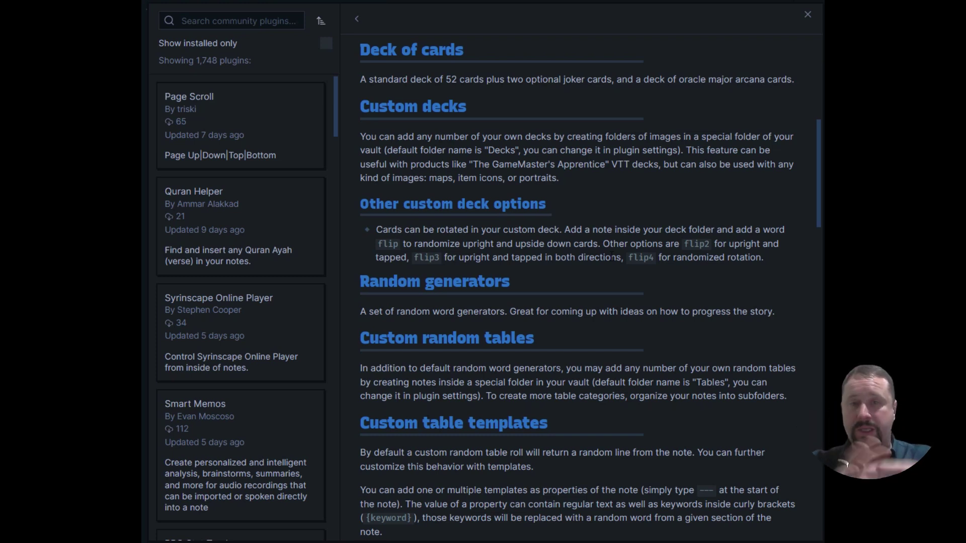
{"action": "left_click", "coordinate": [808, 14]}
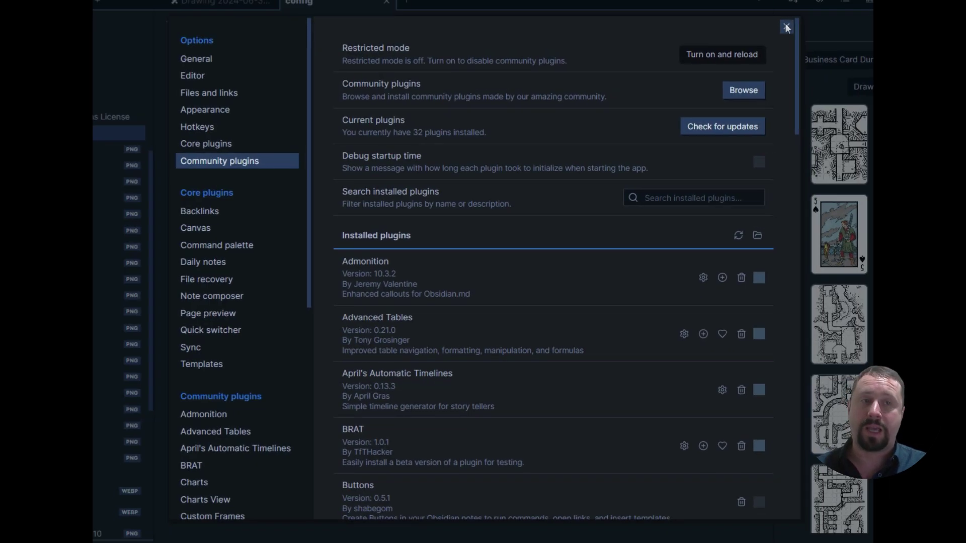
{"action": "key", "text": "Escape"}
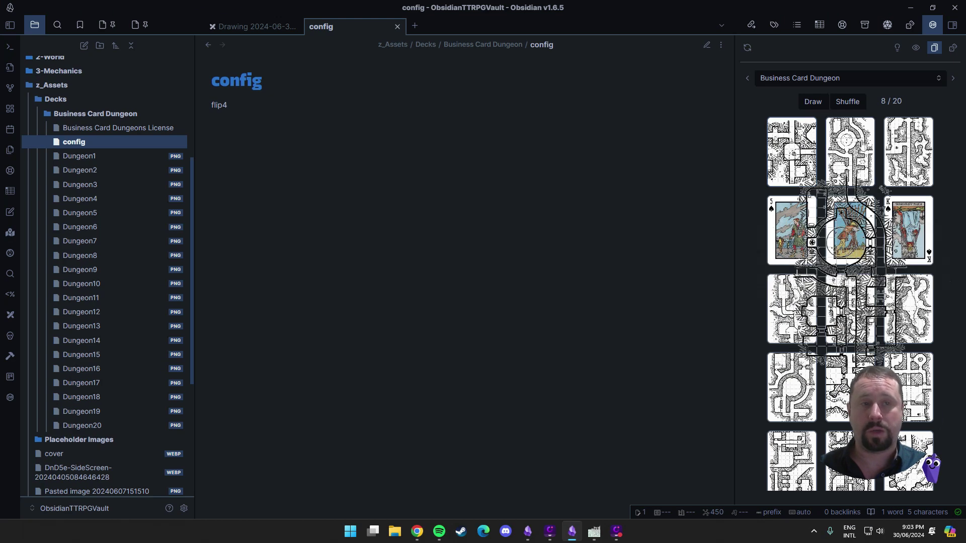
Reset the Business Card Dungeon deck and draw seven new cards from it.
{"action": "left_click", "coordinate": [747, 47]}
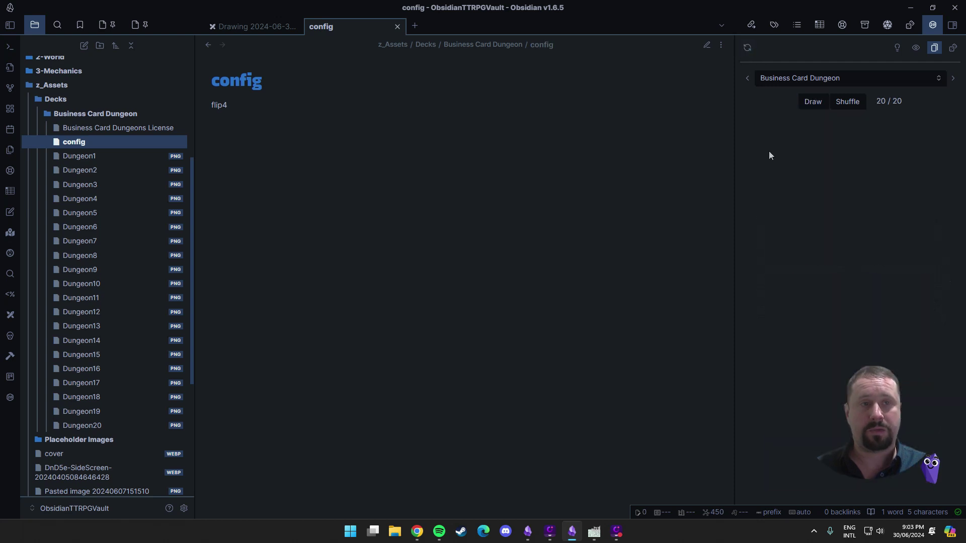
{"action": "left_click", "coordinate": [811, 100]}
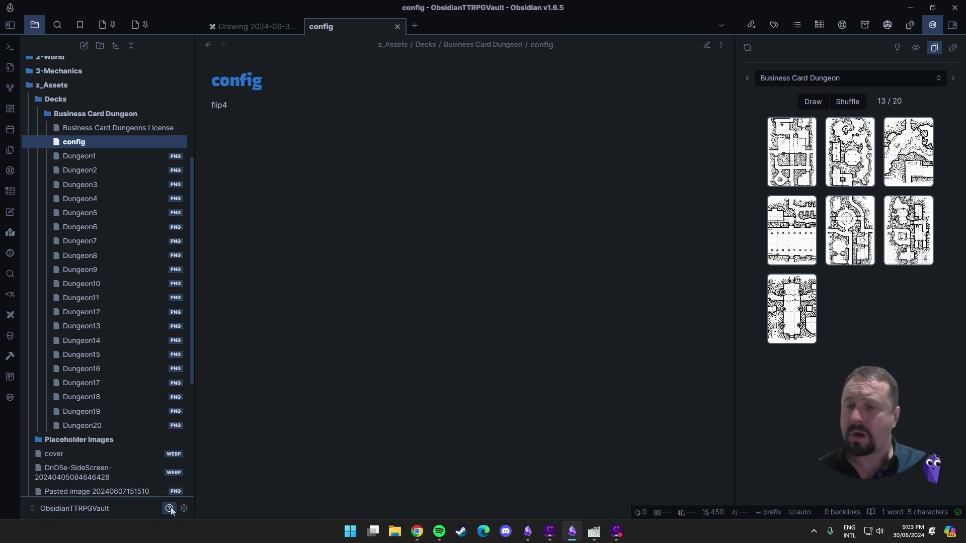
Open the Solo RPG Toolkit options and examine the available choices for Card click behavior, leaving the setting as it is.
{"action": "key", "text": "ctrl+comma"}
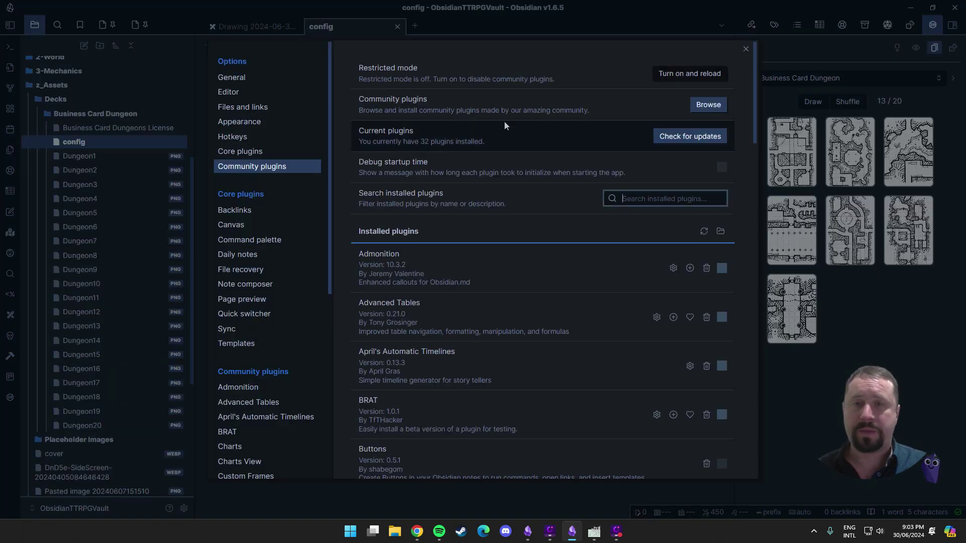
{"action": "scroll", "coordinate": [602, 170], "scroll_direction": "down", "scroll_amount": 10}
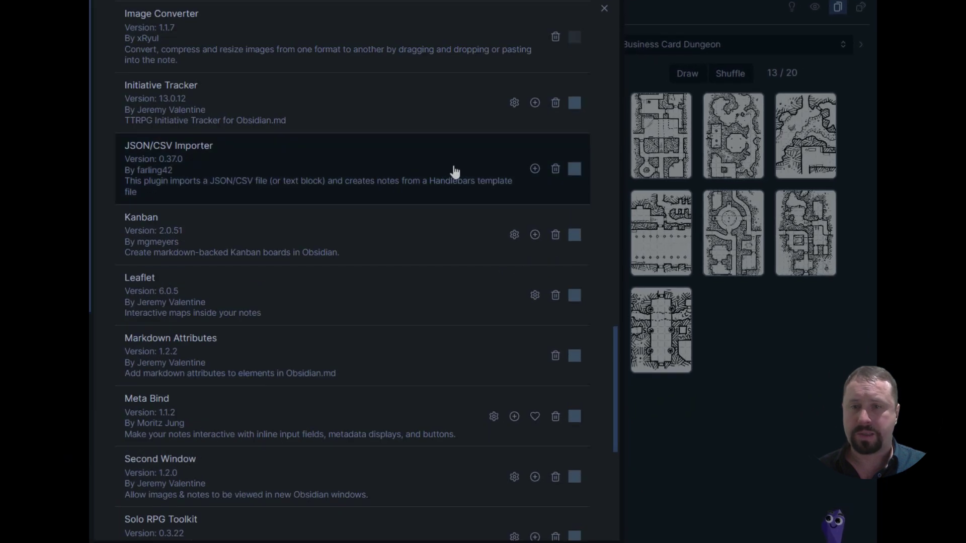
{"action": "scroll", "coordinate": [603, 179], "scroll_direction": "down", "scroll_amount": 5}
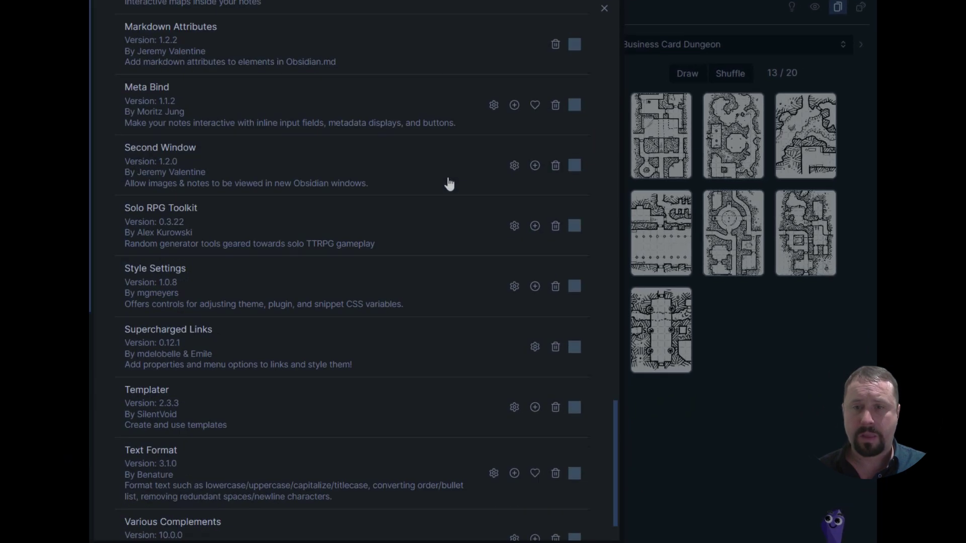
{"action": "left_click", "coordinate": [515, 226]}
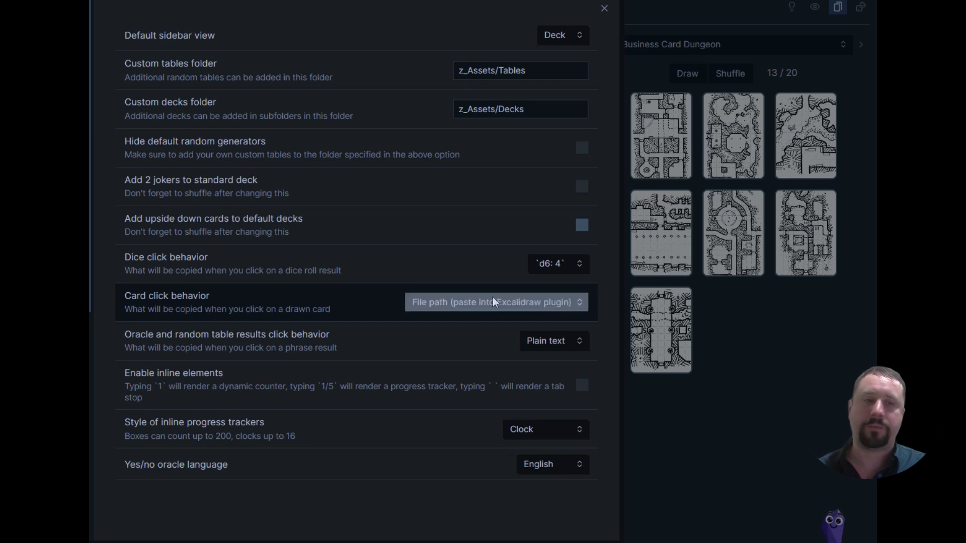
{"action": "left_click", "coordinate": [578, 302]}
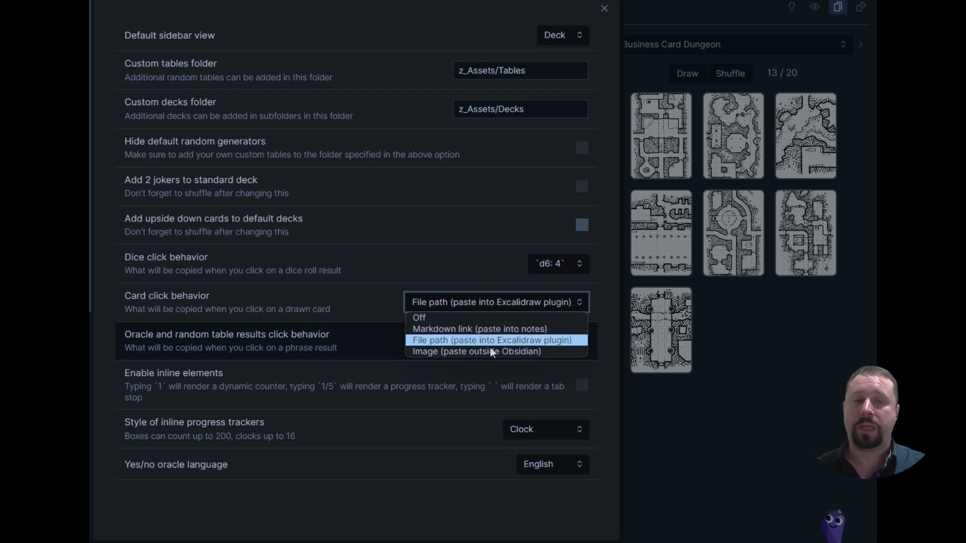
{"action": "left_click", "coordinate": [602, 276]}
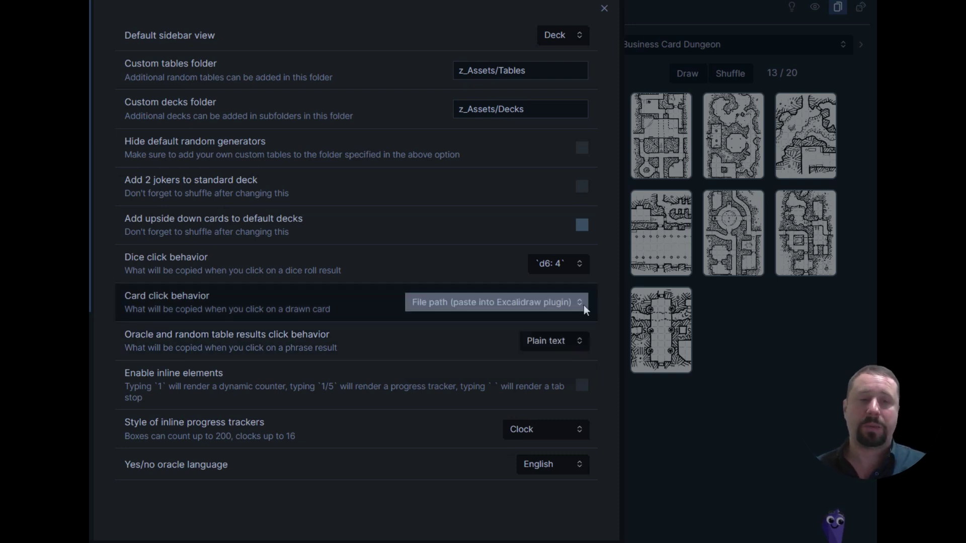
{"action": "left_click", "coordinate": [584, 305]}
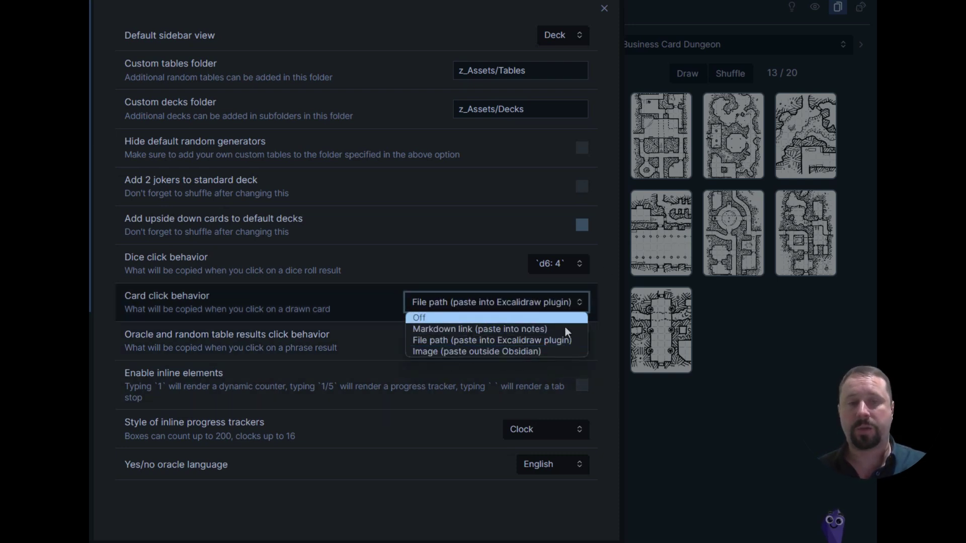
{"action": "left_click", "coordinate": [609, 313]}
{"action": "left_click", "coordinate": [805, 465]}
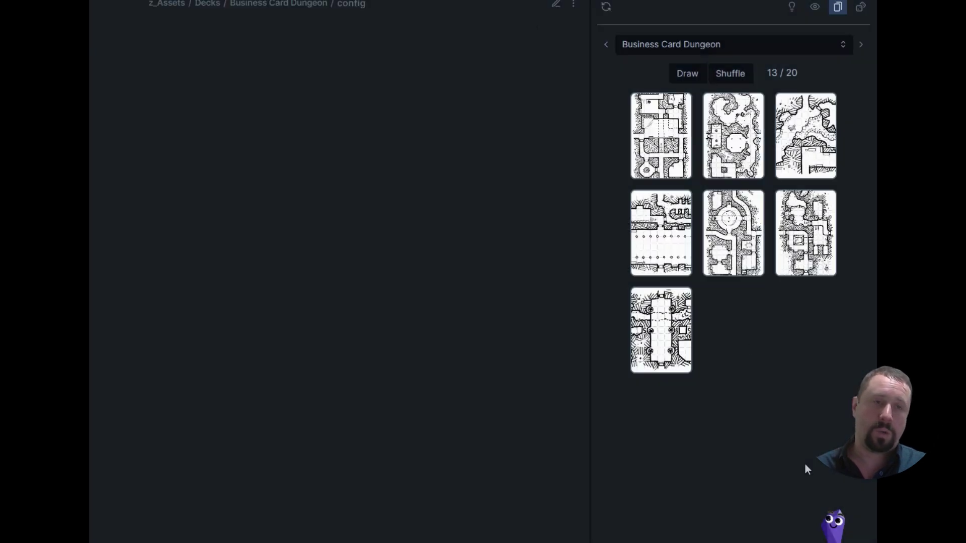
Switch the config note from reading view to editing view.
{"action": "left_click", "coordinate": [157, 121]}
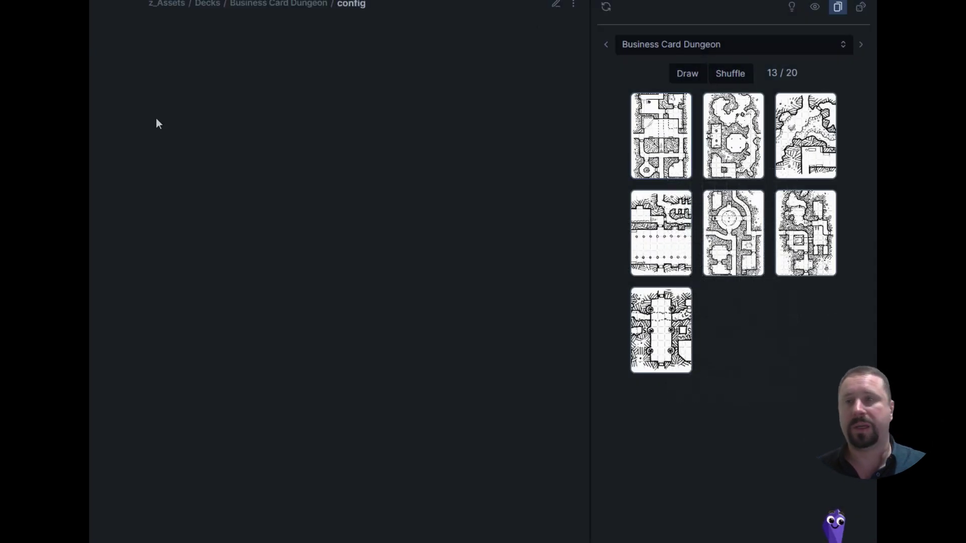
{"action": "left_click", "coordinate": [555, 4]}
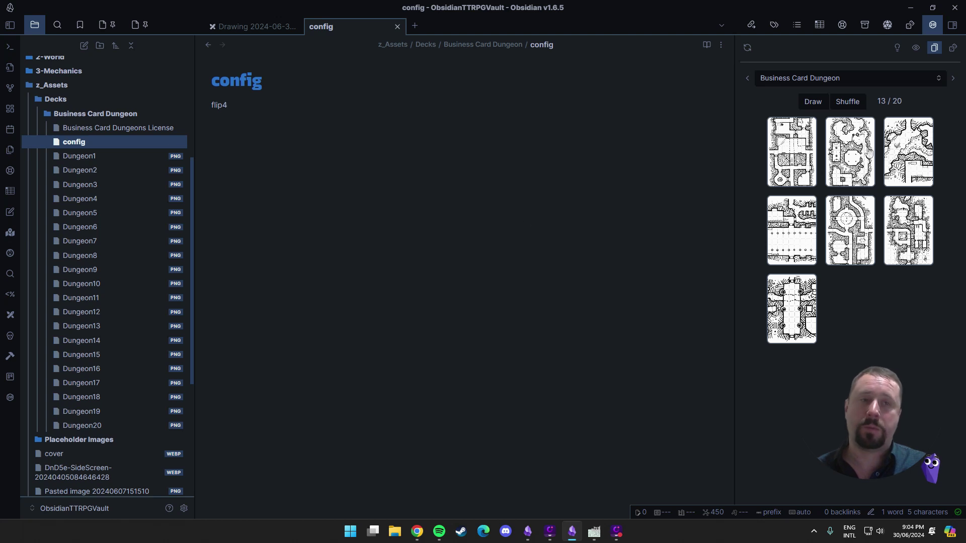
Set Card click behavior in the Solo RPG Toolkit options to File path (paste into Excalidraw plugin).
{"action": "left_click", "coordinate": [184, 508]}
{"action": "left_click", "coordinate": [606, 288]}
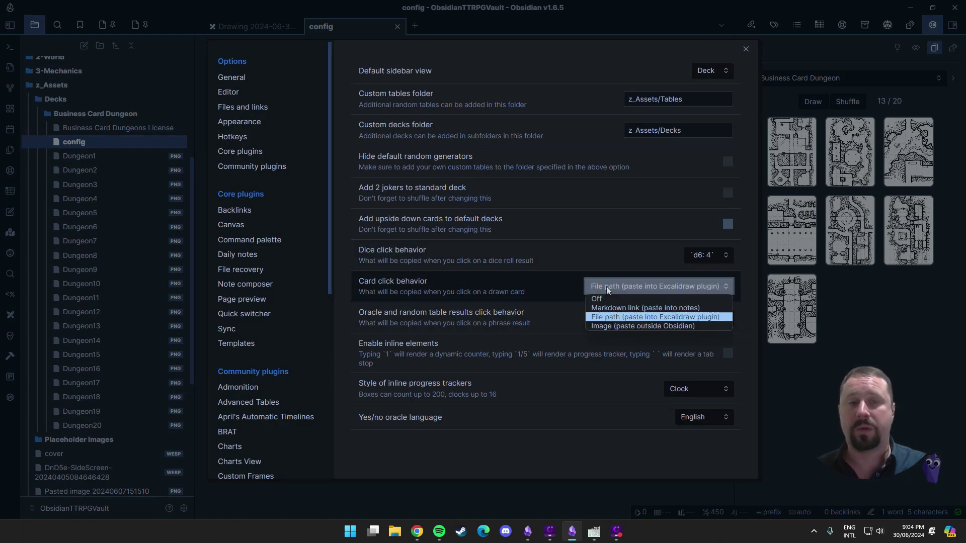
{"action": "left_click", "coordinate": [703, 316]}
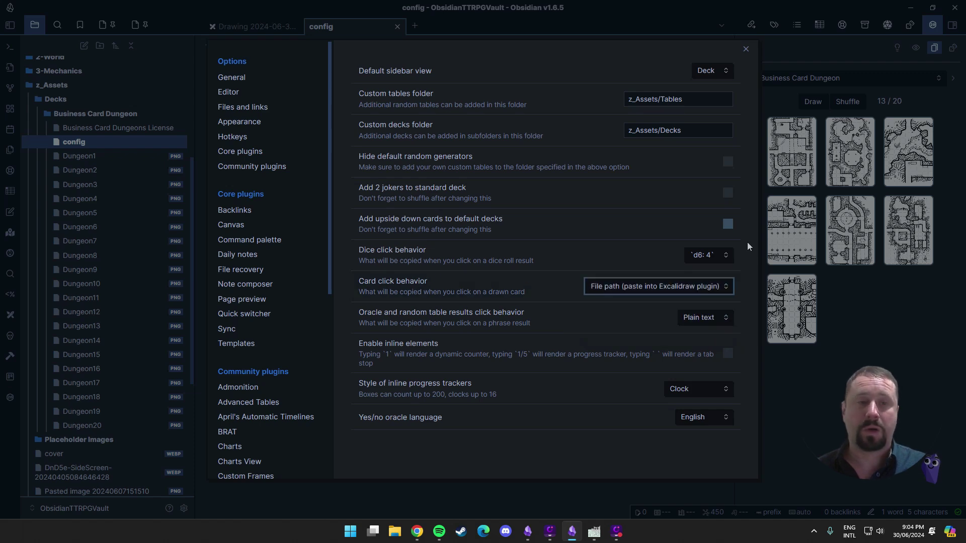
{"action": "left_click", "coordinate": [746, 49]}
Open Drawing 2024-06-30 11.19.35.excalidraw from the 0-Scratch Notes folder and bring up the list of available decks.
{"action": "scroll", "coordinate": [96, 225], "scroll_direction": "up", "scroll_amount": 4}
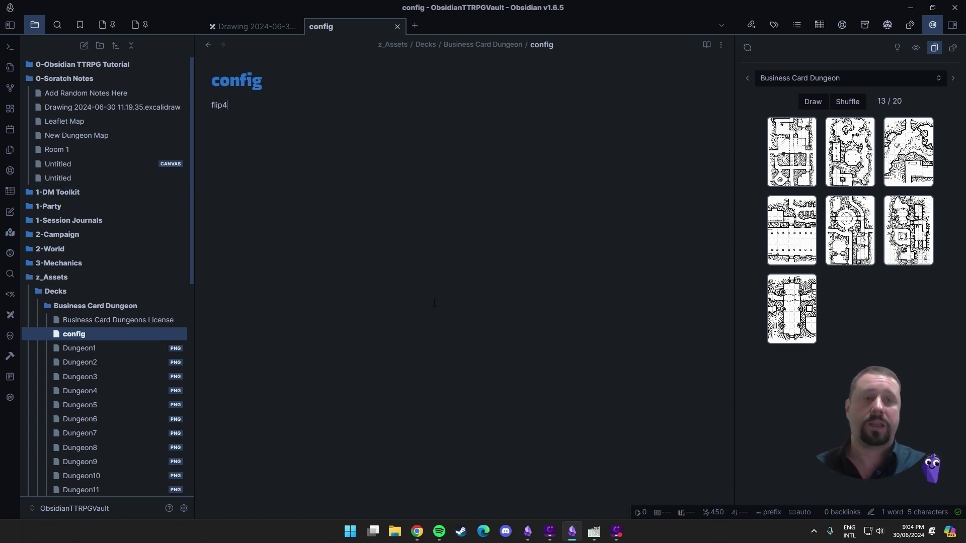
{"action": "mouse_move", "coordinate": [791, 151]}
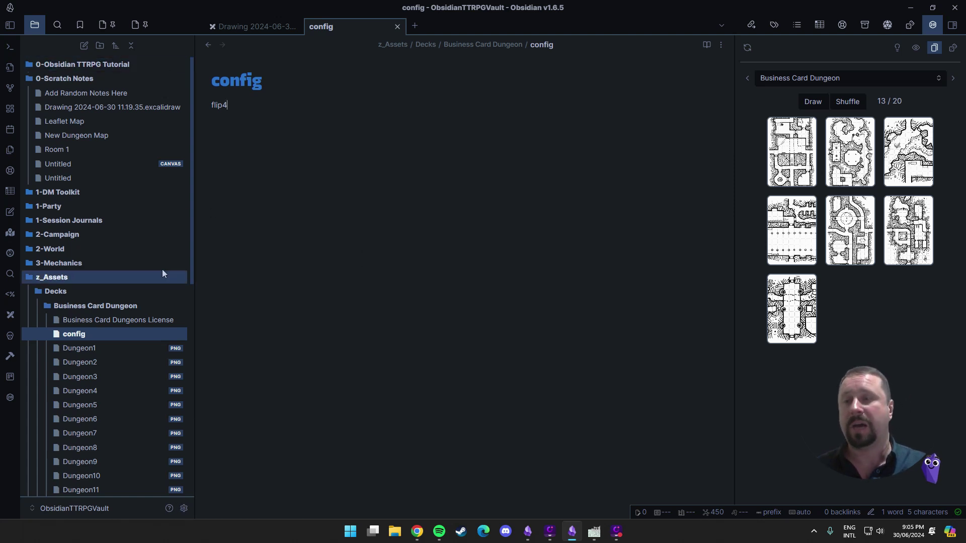
{"action": "left_click", "coordinate": [82, 107]}
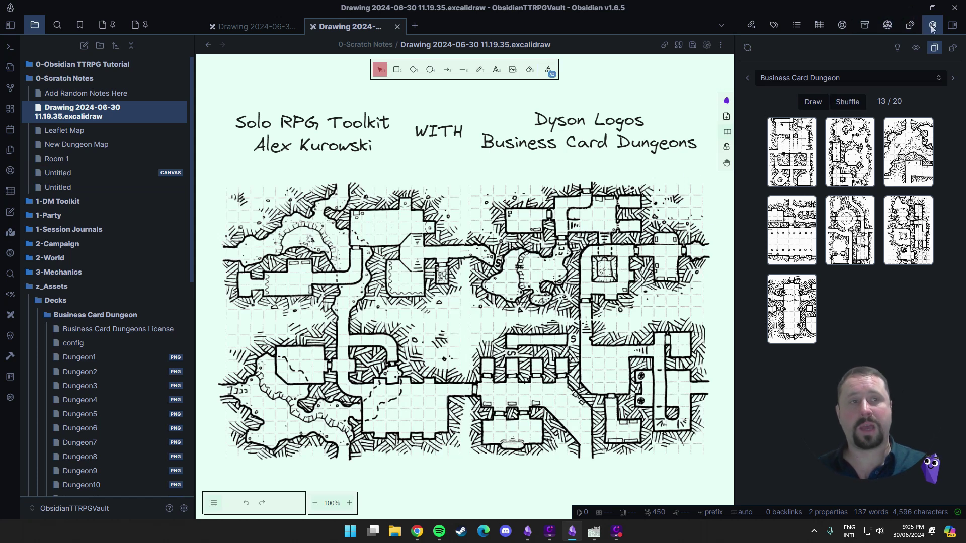
{"action": "left_click", "coordinate": [855, 76]}
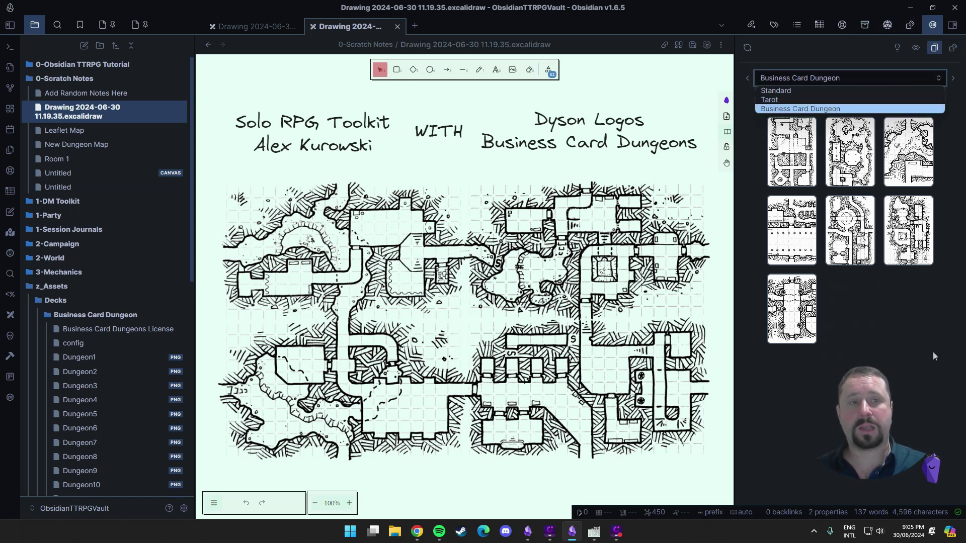
Choose the Business Card Dungeon deck and draw several more cards from it.
{"action": "left_click", "coordinate": [774, 109]}
{"action": "left_click", "coordinate": [813, 102]}
{"action": "left_click", "coordinate": [813, 102]}
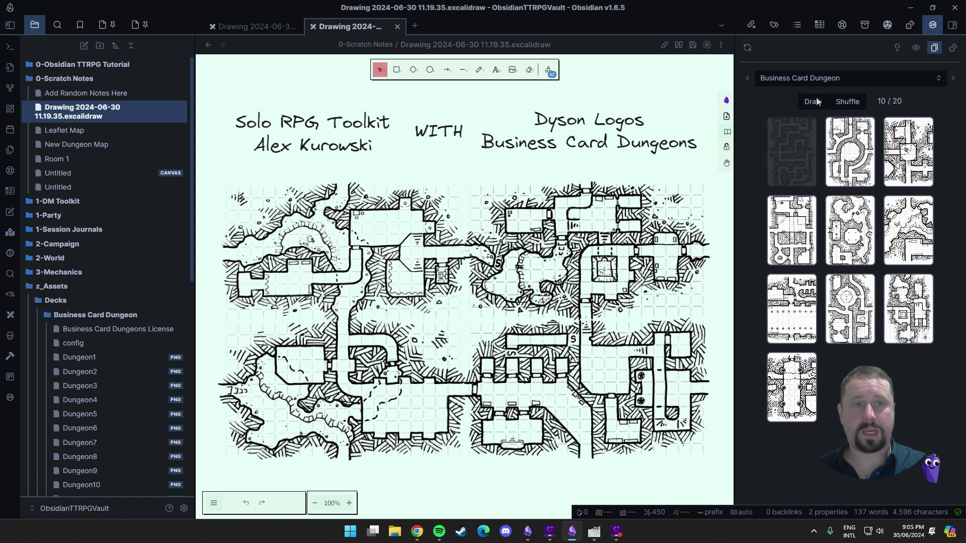
Delete all existing titles and dungeon maps from the drawing to leave an empty canvas.
{"action": "left_click", "coordinate": [417, 290]}
{"action": "left_click", "coordinate": [227, 101]}
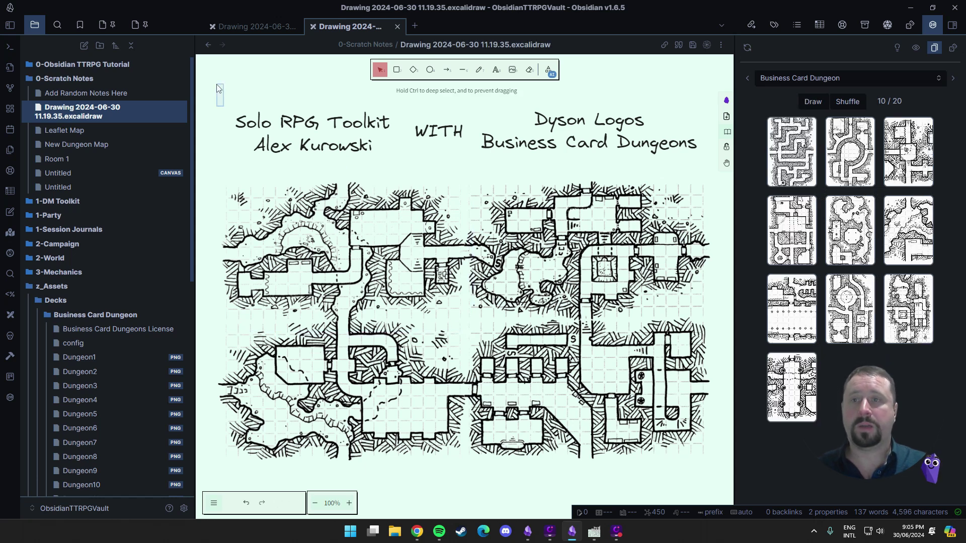
{"action": "key", "text": "ctrl+a"}
{"action": "key", "text": "Delete"}
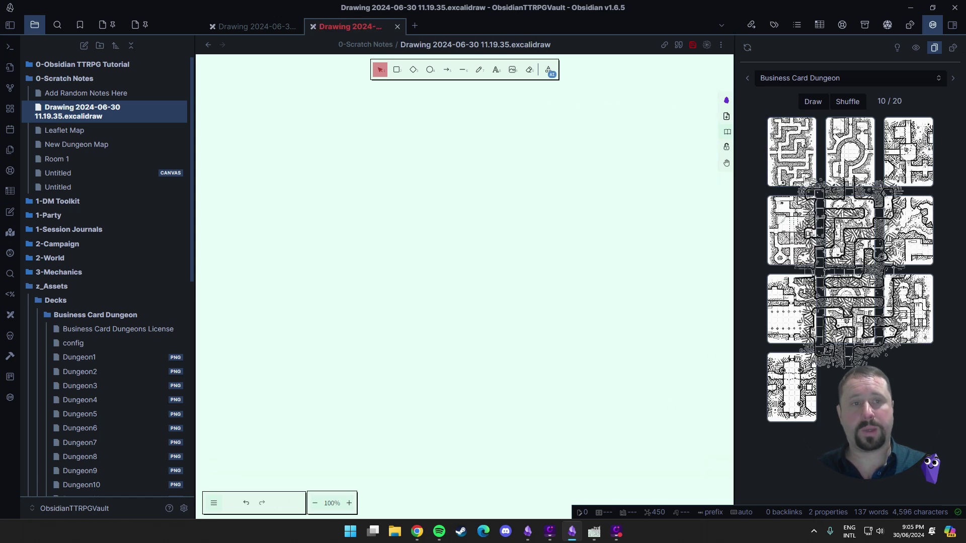
Copy the maze dungeon card from the deck, paste it onto the canvas and position it in the upper-left area.
{"action": "left_click", "coordinate": [791, 152]}
{"action": "key", "text": "ctrl+v"}
{"action": "left_click_drag", "start_coordinate": [304, 166], "coordinate": [338, 177]}
{"action": "left_click", "coordinate": [537, 208]}
Copy the circular-room dungeon card, paste it and place it beside the maze map so their corridors meet.
{"action": "mouse_move", "coordinate": [804, 163]}
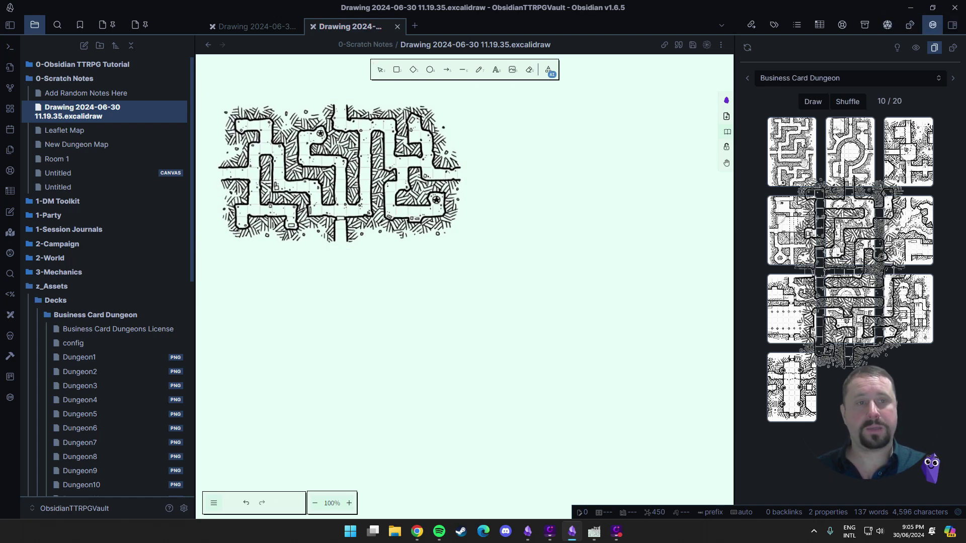
{"action": "left_click", "coordinate": [855, 149]}
{"action": "key", "text": "ctrl+v"}
{"action": "left_click_drag", "start_coordinate": [491, 229], "coordinate": [592, 198]}
Rotate the maze map 90 degrees clockwise so that it stands upright, and deselect it.
{"action": "mouse_move", "coordinate": [850, 230]}
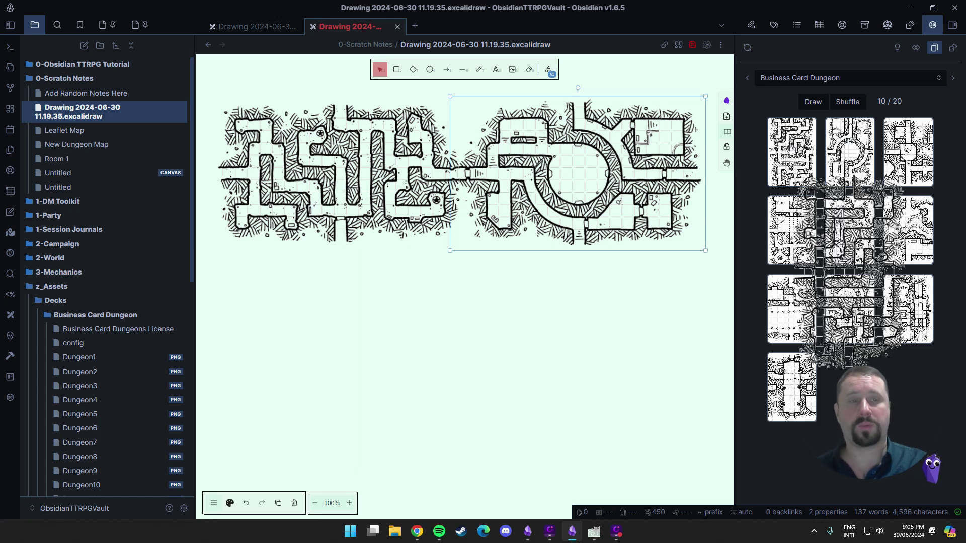
{"action": "left_click", "coordinate": [330, 105]}
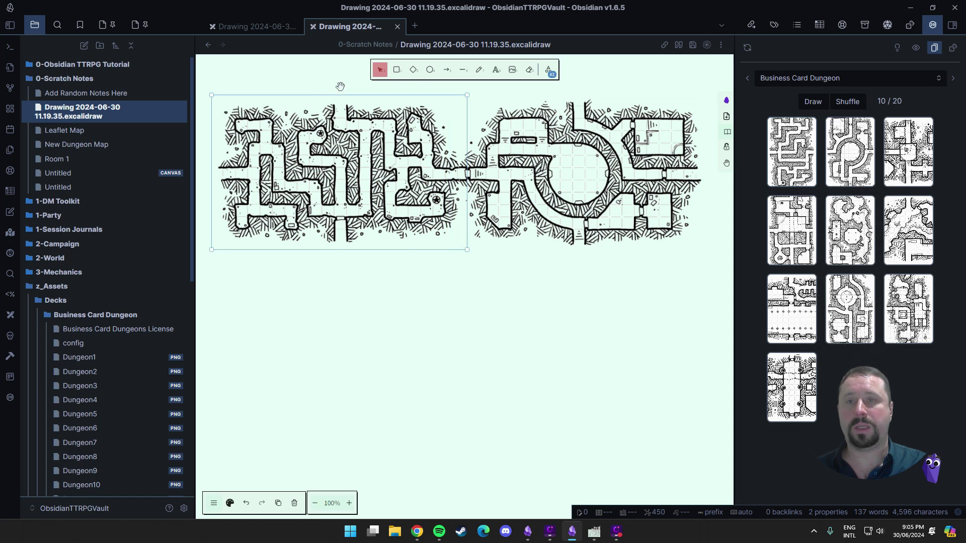
{"action": "left_click_drag", "start_coordinate": [340, 87], "coordinate": [430, 172]}
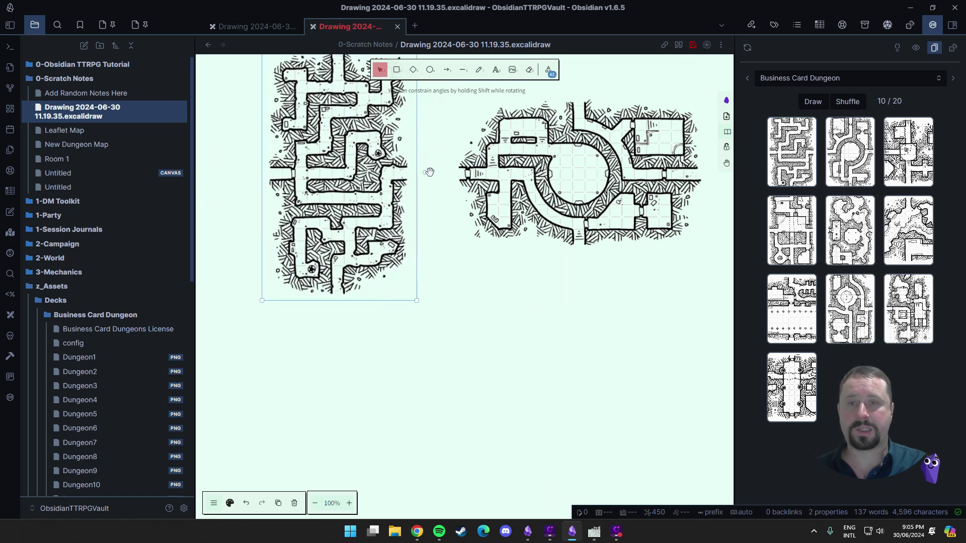
{"action": "left_click", "coordinate": [453, 342]}
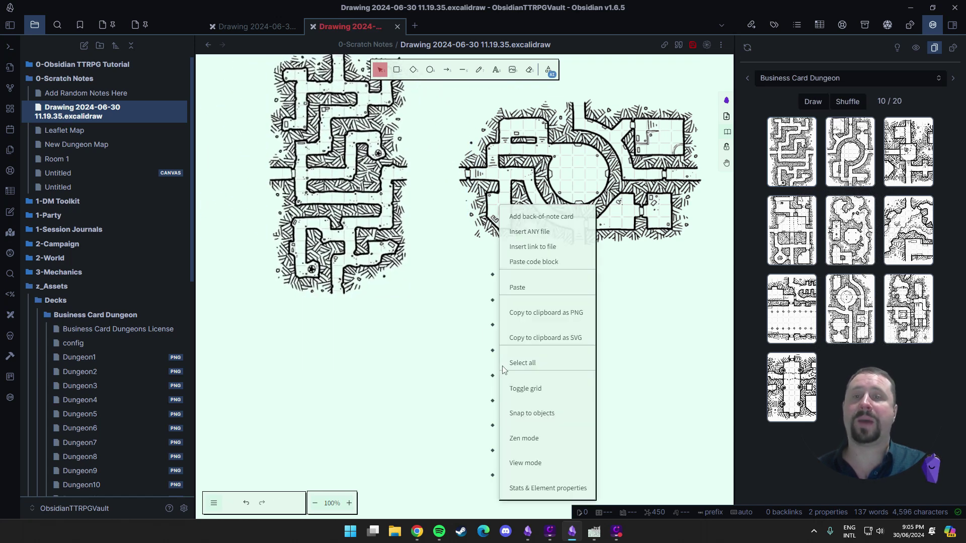
{"action": "right_click", "coordinate": [499, 351]}
{"action": "left_click", "coordinate": [445, 317]}
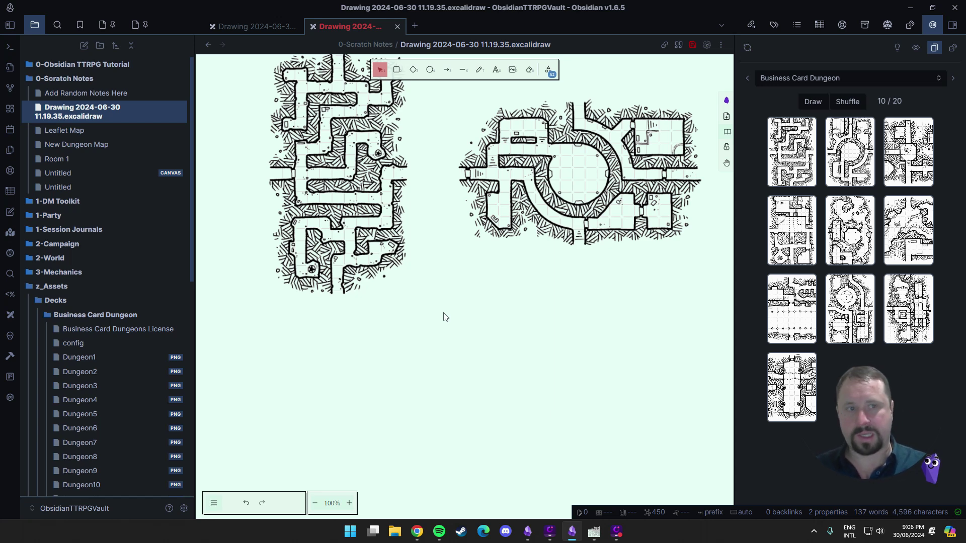
Move the circular-room map over to the upright maze map so that its corridor joins the maze's right-hand exit.
{"action": "left_click_drag", "start_coordinate": [850, 148], "coordinate": [847, 137]}
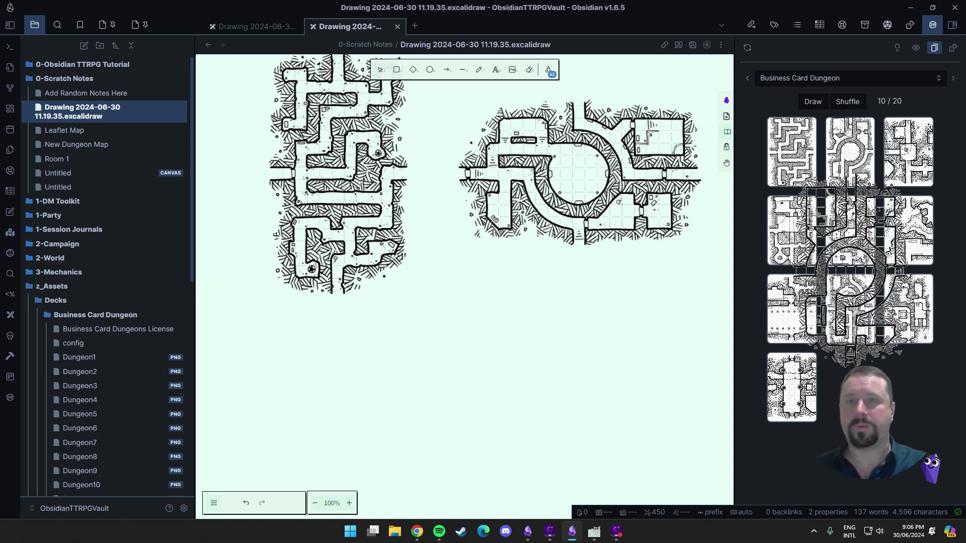
{"action": "left_click_drag", "start_coordinate": [848, 130], "coordinate": [847, 132]}
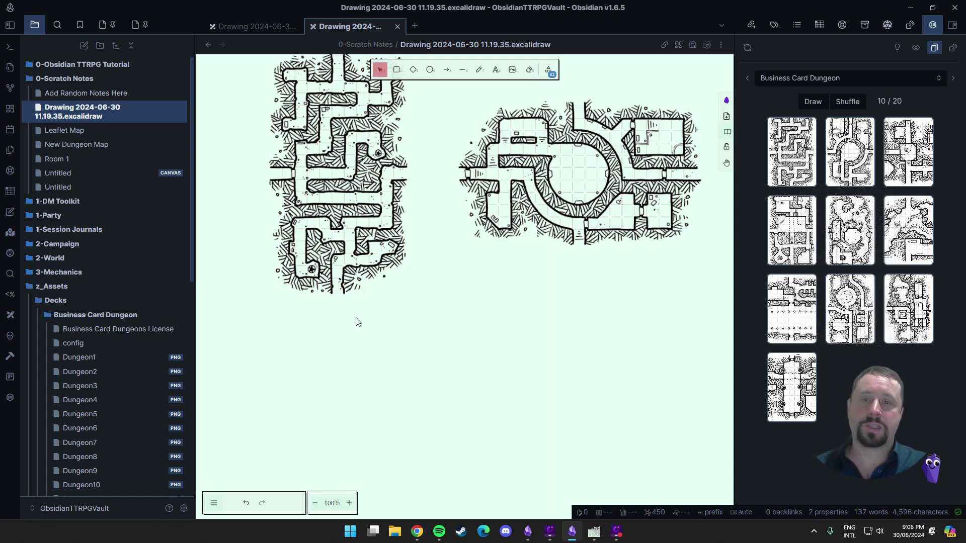
{"action": "left_click_drag", "start_coordinate": [550, 332], "coordinate": [532, 418]}
{"action": "left_click_drag", "start_coordinate": [791, 151], "coordinate": [850, 271]}
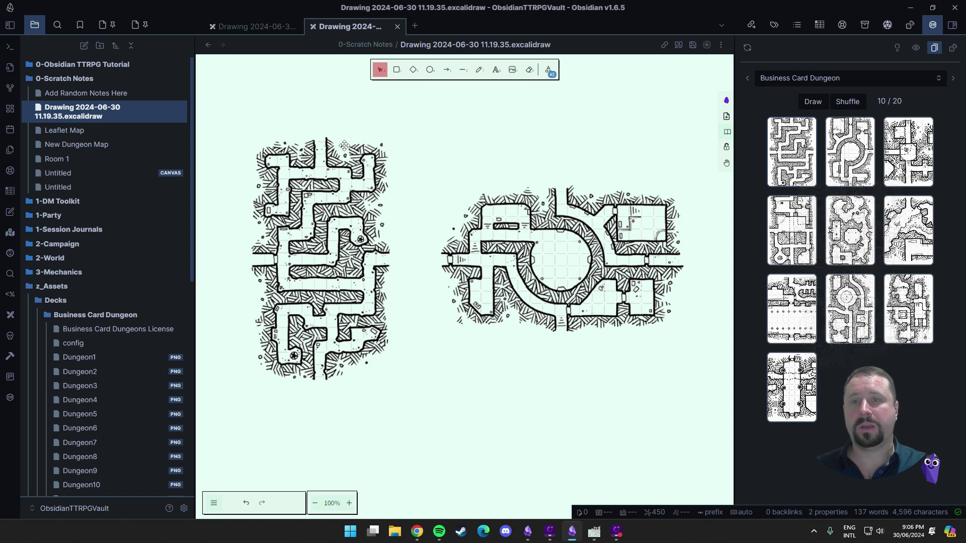
{"action": "left_click", "coordinate": [333, 196]}
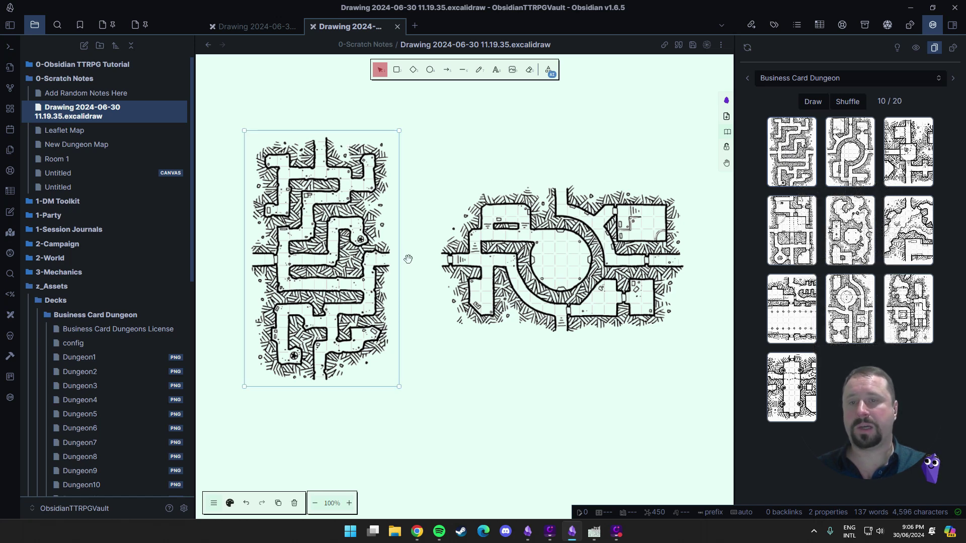
{"action": "mouse_move", "coordinate": [409, 263]}
{"action": "left_mouse_down"}
{"action": "mouse_move", "coordinate": [412, 227]}
{"action": "mouse_move", "coordinate": [412, 266]}
{"action": "mouse_move", "coordinate": [286, 160]}
{"action": "mouse_move", "coordinate": [352, 355]}
{"action": "mouse_move", "coordinate": [423, 261]}
{"action": "mouse_move", "coordinate": [422, 244]}
{"action": "mouse_move", "coordinate": [409, 243]}
{"action": "mouse_move", "coordinate": [415, 256]}
{"action": "left_mouse_up"}
{"action": "left_click", "coordinate": [488, 267]}
{"action": "left_click", "coordinate": [361, 241]}
{"action": "left_click", "coordinate": [557, 269]}
{"action": "left_click_drag", "start_coordinate": [544, 256], "coordinate": [437, 276]}
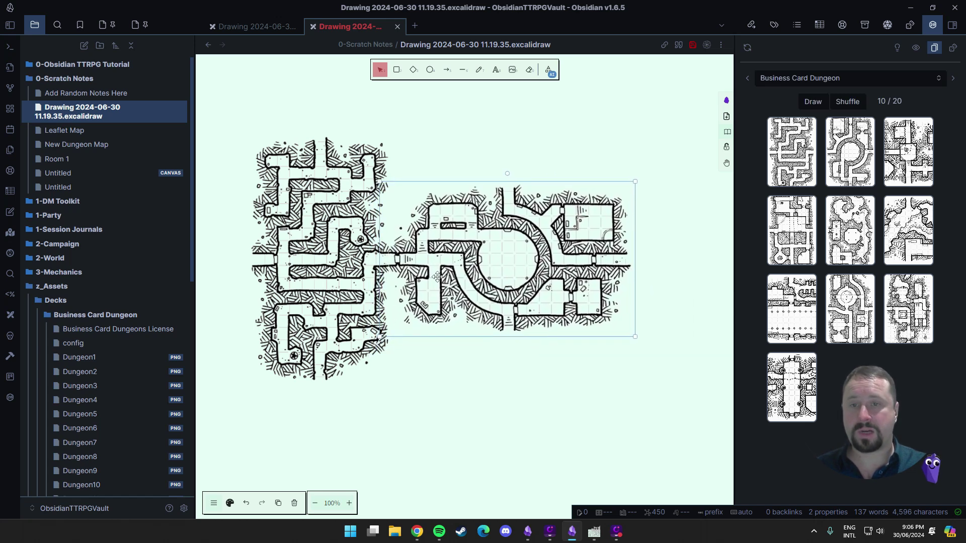
Rotate the circular-room map 90 degrees counterclockwise and move it against the maze map so their corridors connect.
{"action": "left_click_drag", "start_coordinate": [844, 162], "coordinate": [843, 159]}
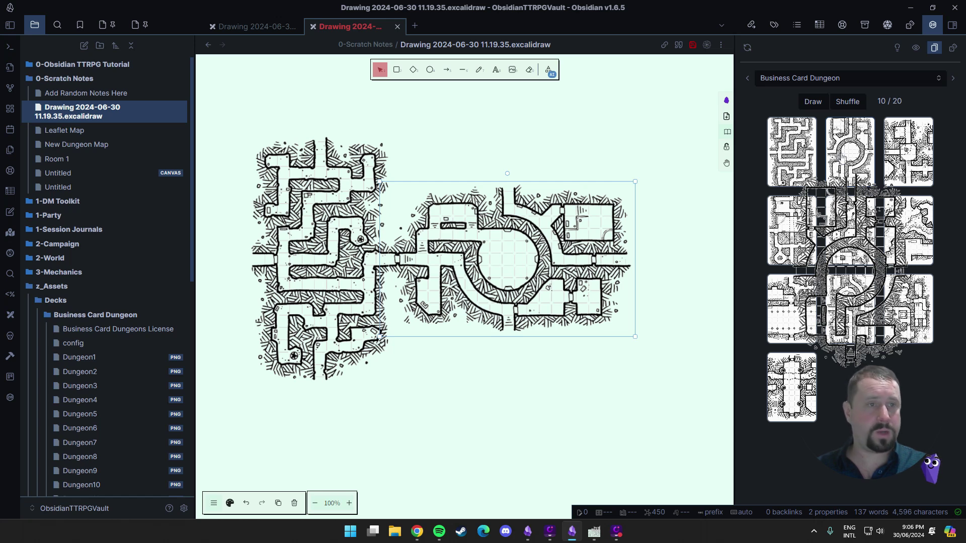
{"action": "left_click", "coordinate": [506, 278]}
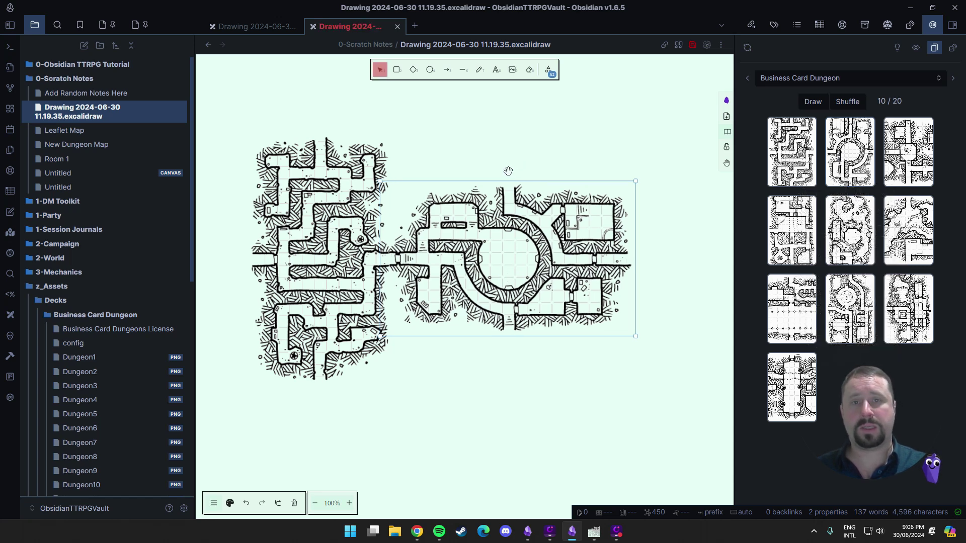
{"action": "left_click_drag", "start_coordinate": [508, 171], "coordinate": [421, 258]}
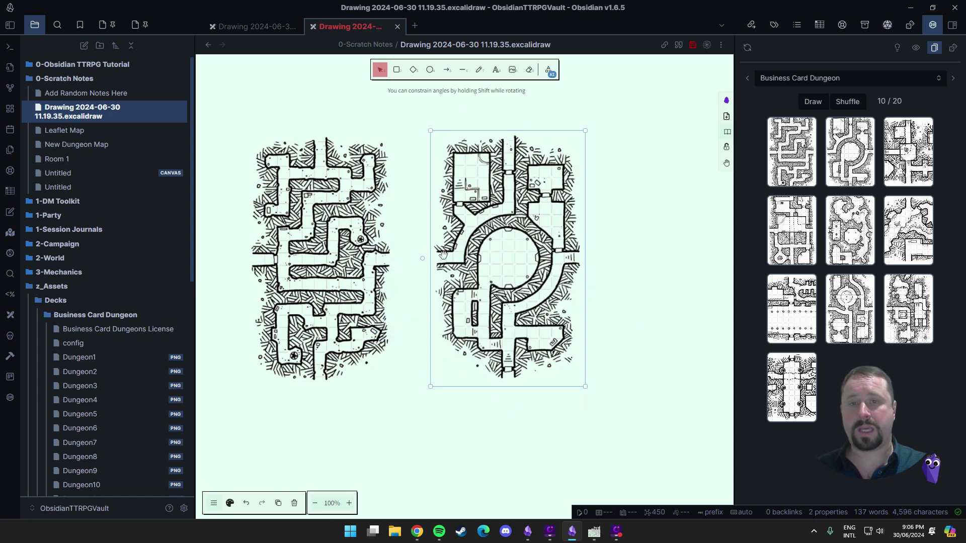
{"action": "left_click_drag", "start_coordinate": [530, 267], "coordinate": [481, 269]}
{"action": "left_click", "coordinate": [668, 309]}
Draw a new dungeon card, paste it, rotate it 180 degrees and join it to the right-hand exit of the circular-room map.
{"action": "left_click", "coordinate": [813, 101]}
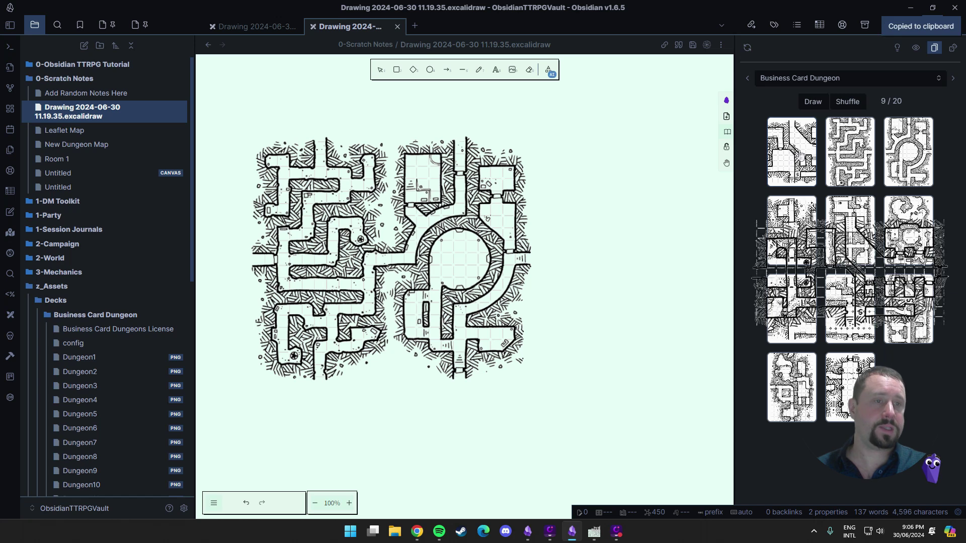
{"action": "left_click", "coordinate": [582, 257]}
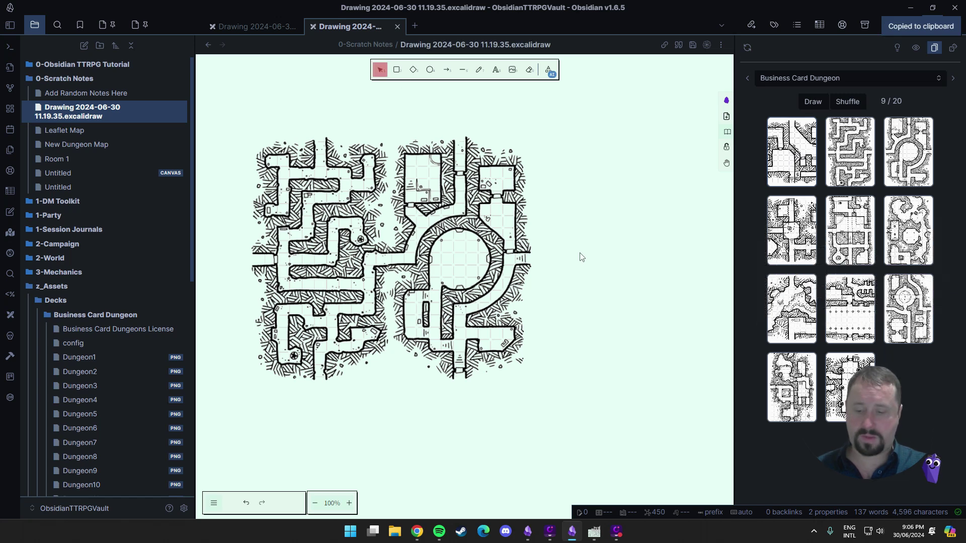
{"action": "key", "text": "ctrl+v"}
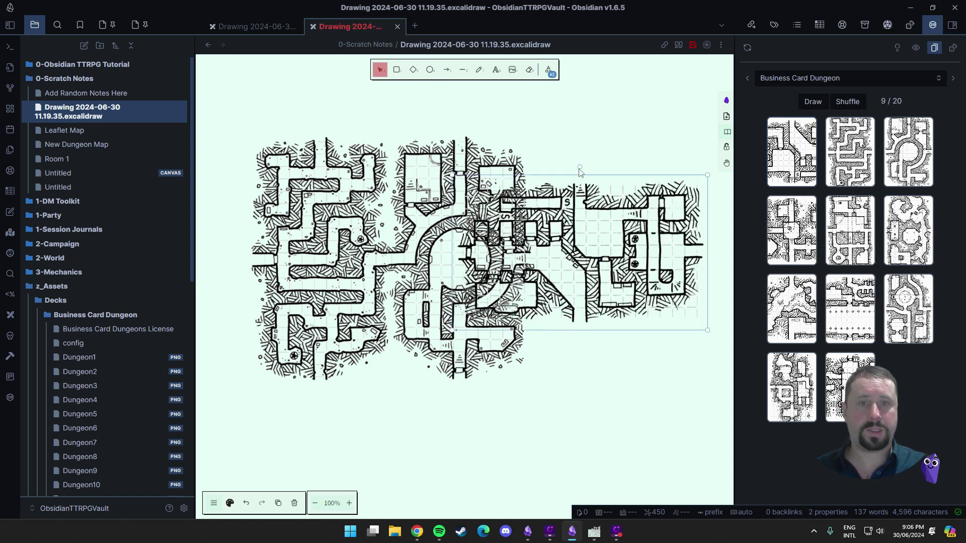
{"action": "left_click_drag", "start_coordinate": [580, 168], "coordinate": [579, 290]}
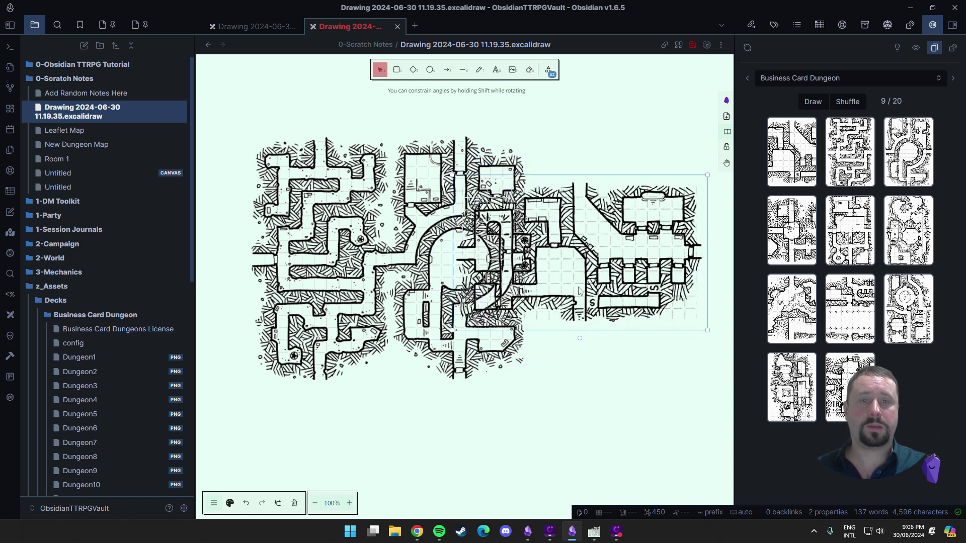
{"action": "left_click_drag", "start_coordinate": [540, 264], "coordinate": [612, 269]}
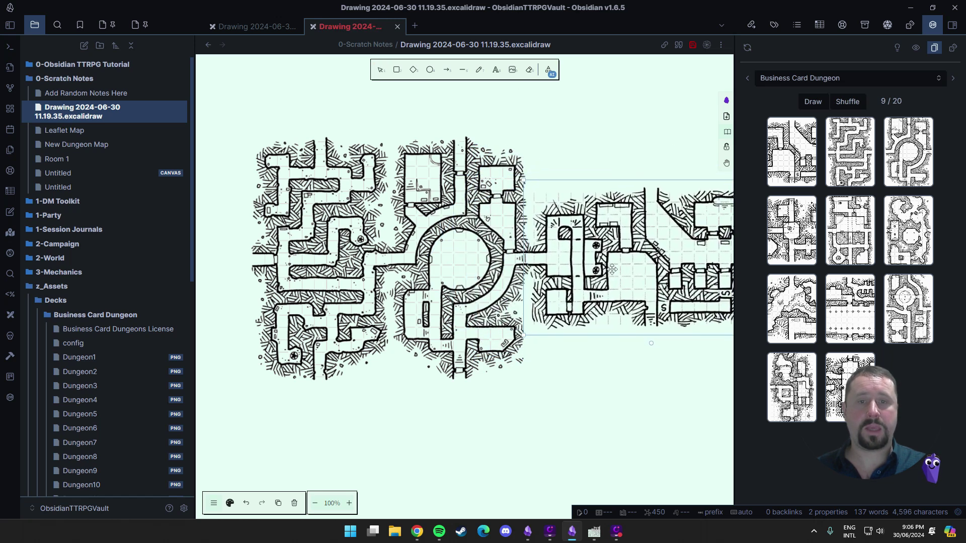
{"action": "key", "text": "Escape"}
Draw another dungeon card and paste it onto the canvas below the circular-room map.
{"action": "scroll", "coordinate": [558, 336], "scroll_direction": "right", "scroll_amount": 2}
{"action": "scroll", "coordinate": [558, 336], "scroll_direction": "down", "scroll_amount": 1}
{"action": "scroll", "coordinate": [557, 335], "scroll_direction": "down", "scroll_amount": 4, "text": "ctrl"}
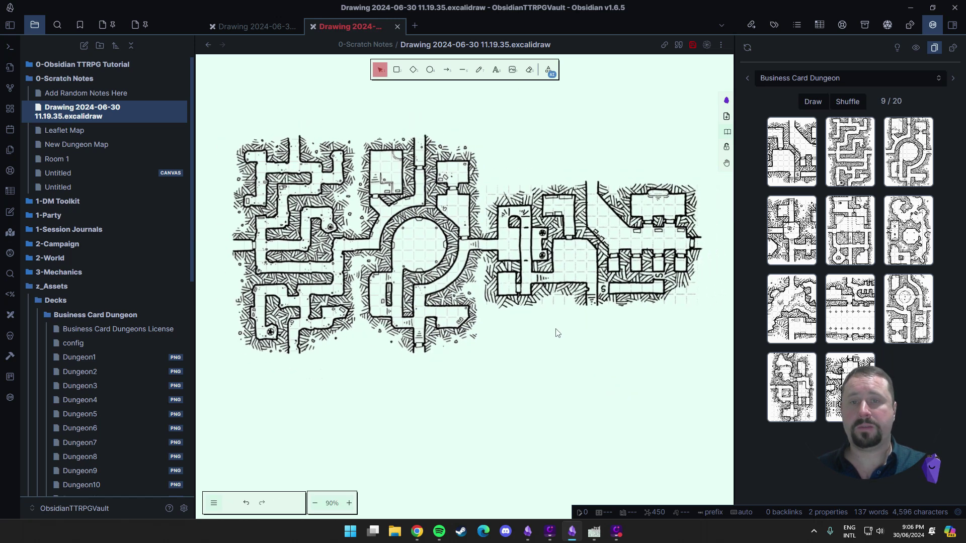
{"action": "scroll", "coordinate": [553, 347], "scroll_direction": "down", "scroll_amount": 1}
{"action": "scroll", "coordinate": [521, 265], "scroll_direction": "up", "scroll_amount": 1}
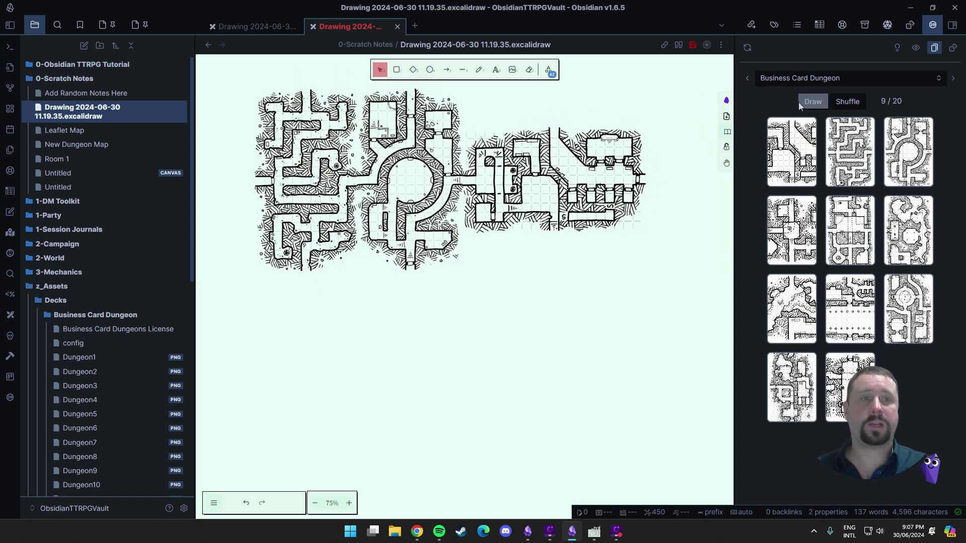
{"action": "left_click", "coordinate": [810, 102]}
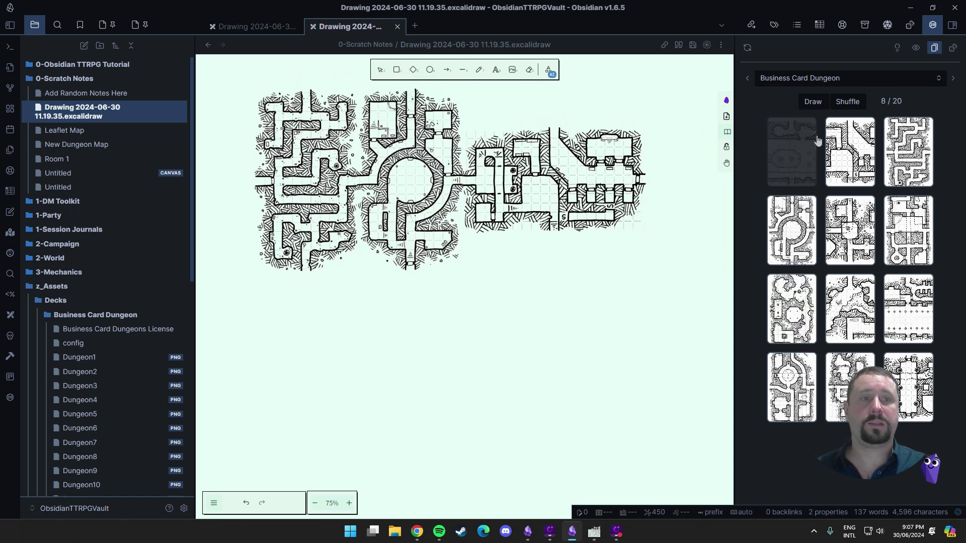
{"action": "left_click", "coordinate": [796, 158]}
{"action": "key", "text": "ctrl+v"}
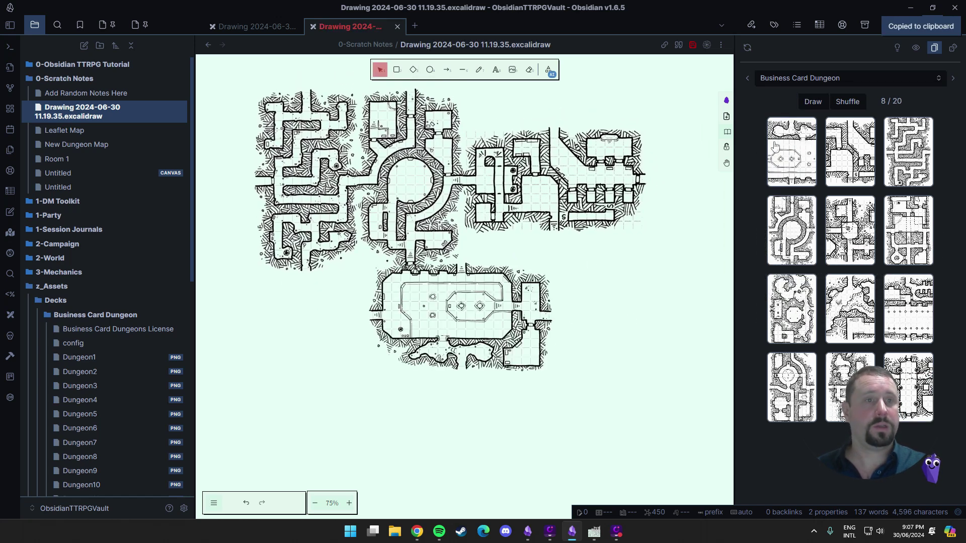
{"action": "left_click_drag", "start_coordinate": [775, 146], "coordinate": [785, 150]}
Rotate the newly pasted hall map 180 degrees and align its entrance with the lower exit of the circular-room map.
{"action": "left_click", "coordinate": [473, 276]}
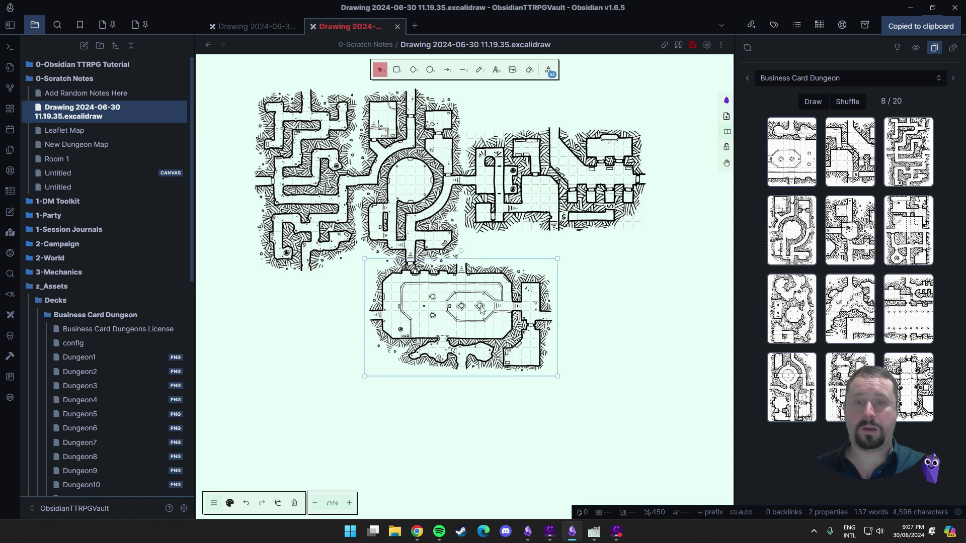
{"action": "left_click_drag", "start_coordinate": [462, 251], "coordinate": [461, 382]}
{"action": "mouse_move", "coordinate": [501, 324]}
{"action": "left_mouse_down"}
{"action": "mouse_move", "coordinate": [442, 345]}
{"action": "mouse_move", "coordinate": [448, 328]}
{"action": "left_mouse_up"}
{"action": "left_click", "coordinate": [579, 335]}
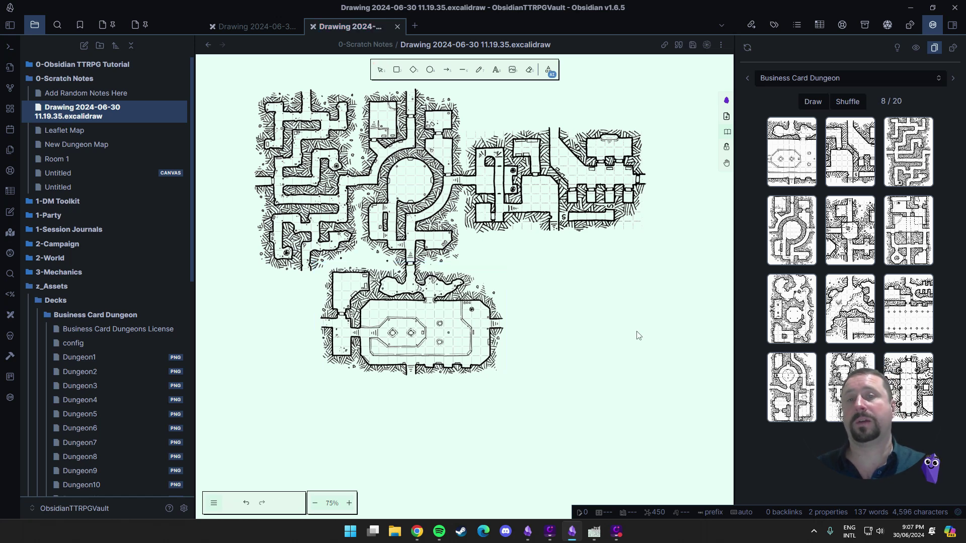
{"action": "scroll", "coordinate": [603, 361], "scroll_direction": "up", "scroll_amount": 3}
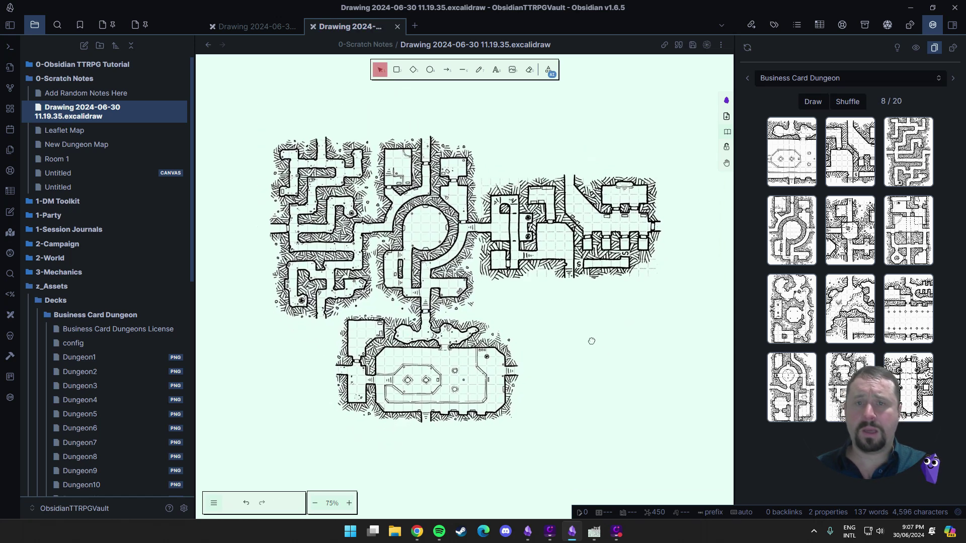
{"action": "left_click_drag", "start_coordinate": [861, 152], "coordinate": [836, 164]}
{"action": "left_click_drag", "start_coordinate": [794, 137], "coordinate": [788, 159]}
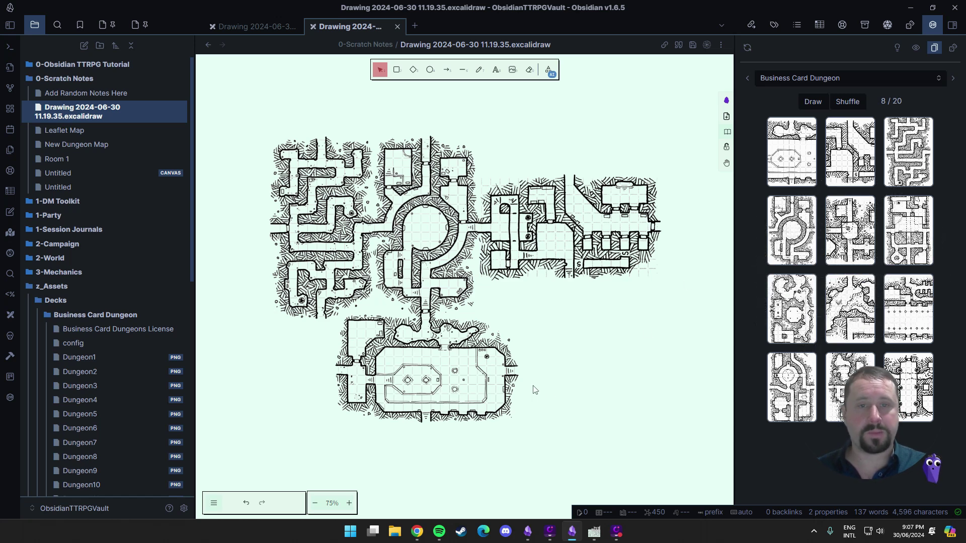
{"action": "scroll", "coordinate": [550, 156], "scroll_direction": "up", "scroll_amount": 1}
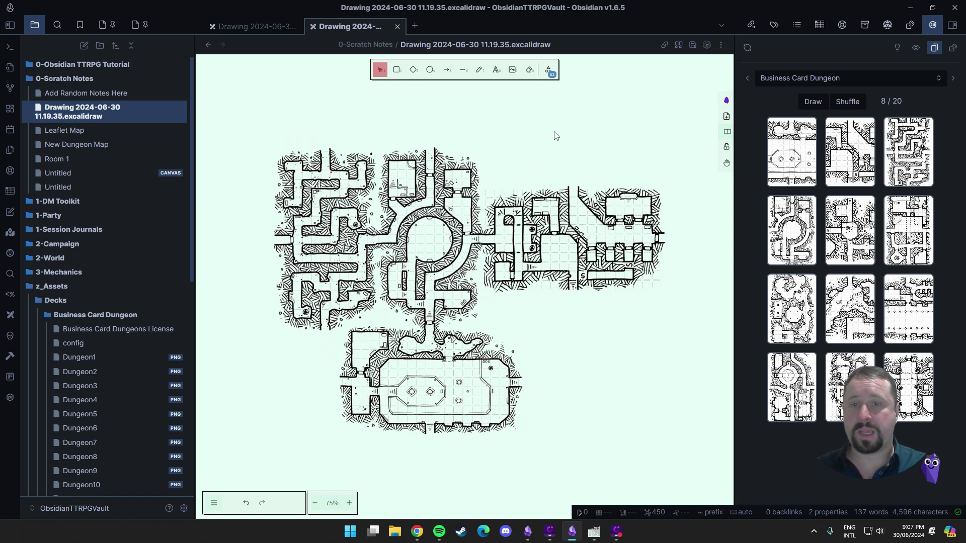
{"action": "scroll", "coordinate": [563, 145], "scroll_direction": "down", "scroll_amount": 1}
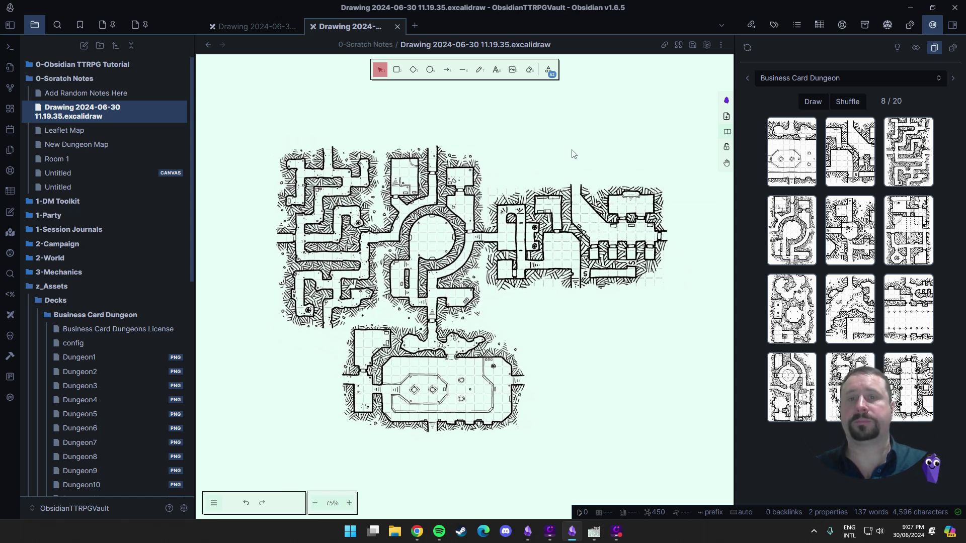
Insert a green circle emoji as text and place it above the upper entrance of the circular-room map.
{"action": "key", "text": "F11"}
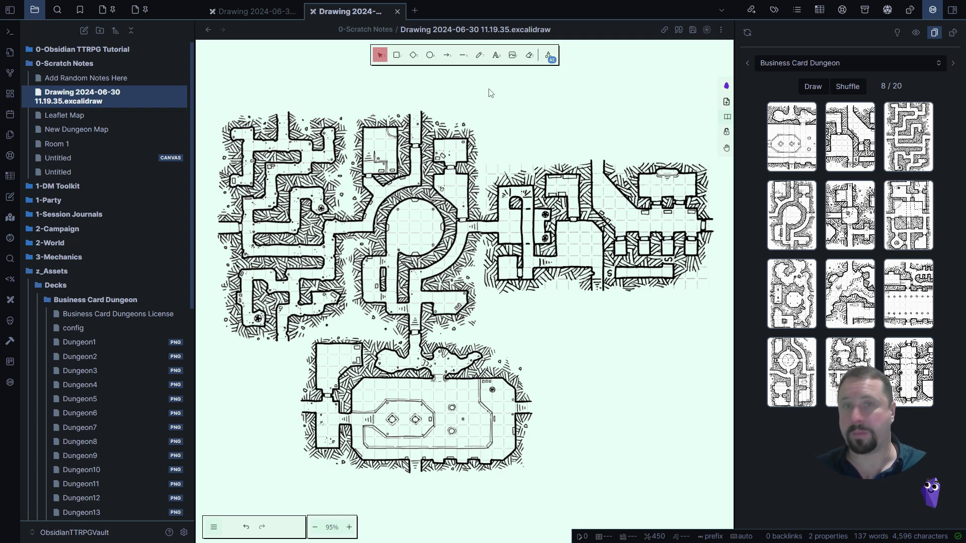
{"action": "double_click", "coordinate": [452, 96]}
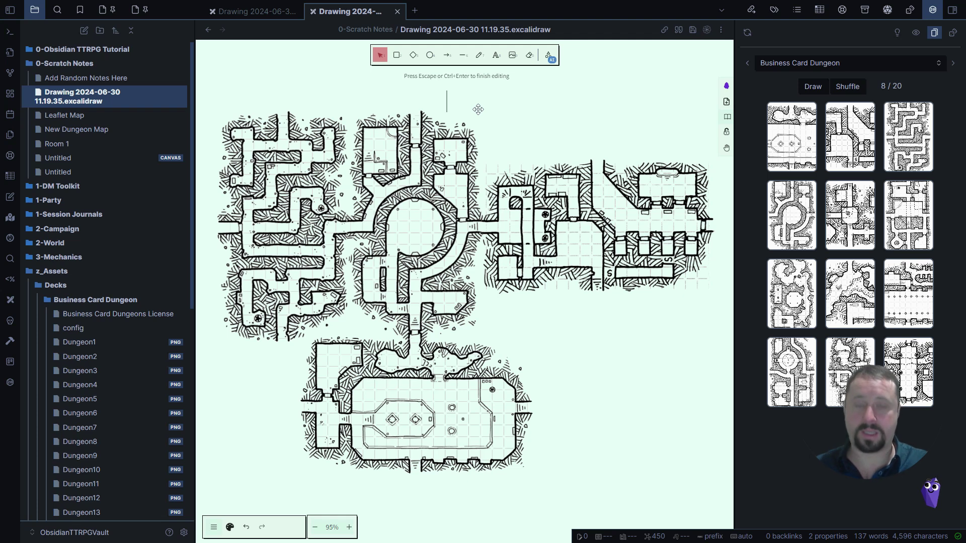
{"action": "key", "text": "super+period"}
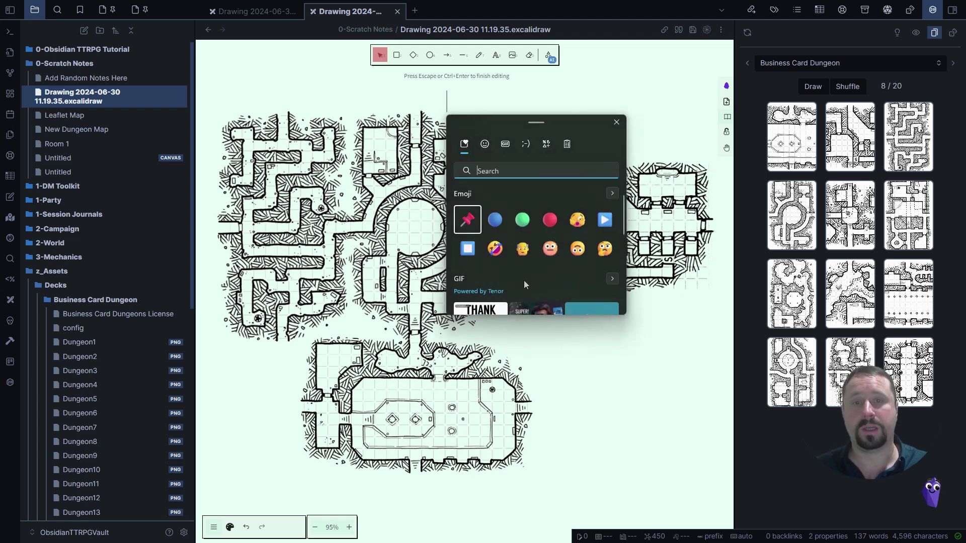
{"action": "left_click", "coordinate": [521, 222]}
{"action": "key", "text": "Escape"}
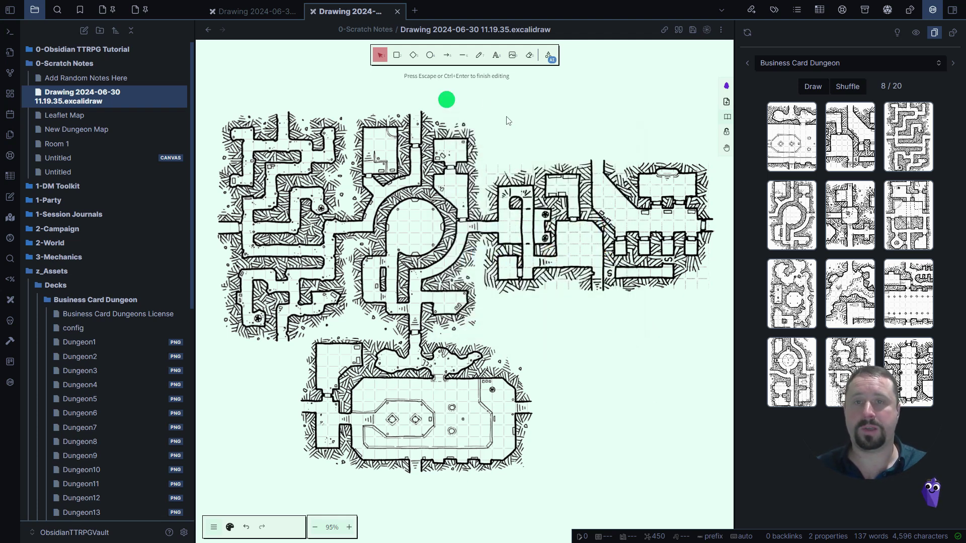
{"action": "key", "text": "Escape"}
{"action": "left_click_drag", "start_coordinate": [447, 100], "coordinate": [415, 101]}
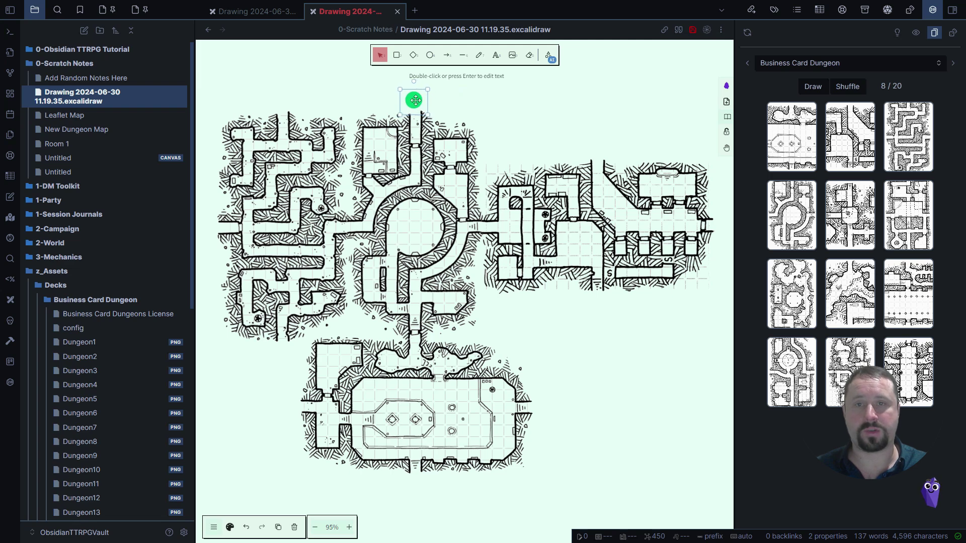
{"action": "key", "text": "Escape"}
Scribble black freehand strokes across the maze map's upper corridor exit to block it off.
{"action": "scroll", "coordinate": [627, 440], "scroll_direction": "up", "scroll_amount": 3}
{"action": "scroll", "coordinate": [593, 383], "scroll_direction": "down", "scroll_amount": 5}
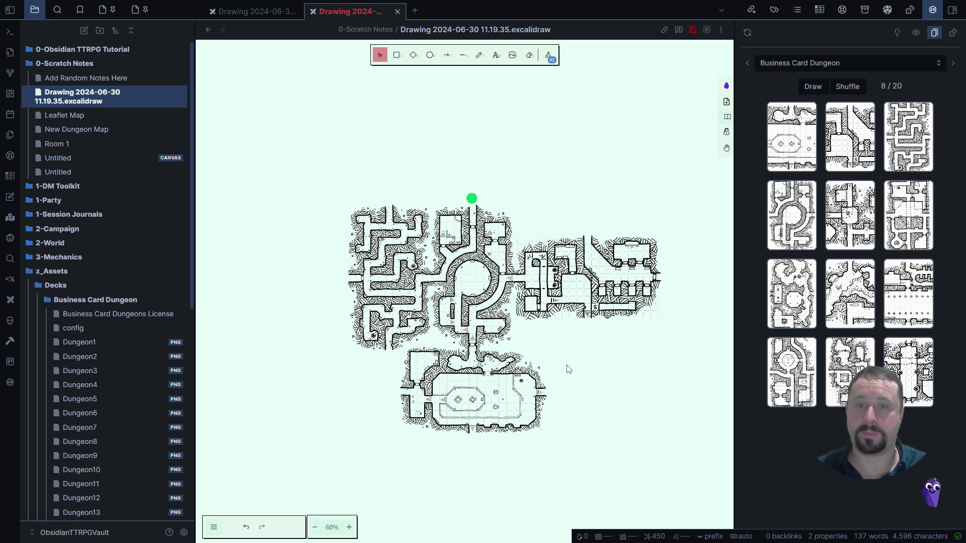
{"action": "scroll", "coordinate": [300, 386], "scroll_direction": "up", "scroll_amount": 6}
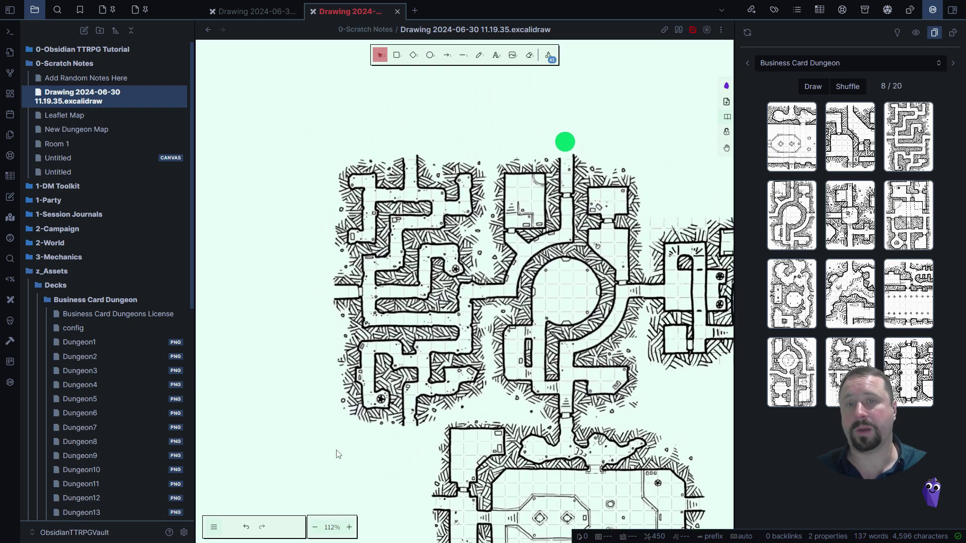
{"action": "scroll", "coordinate": [337, 454], "scroll_direction": "down", "scroll_amount": 3}
{"action": "scroll", "coordinate": [270, 393], "scroll_direction": "down", "scroll_amount": 2}
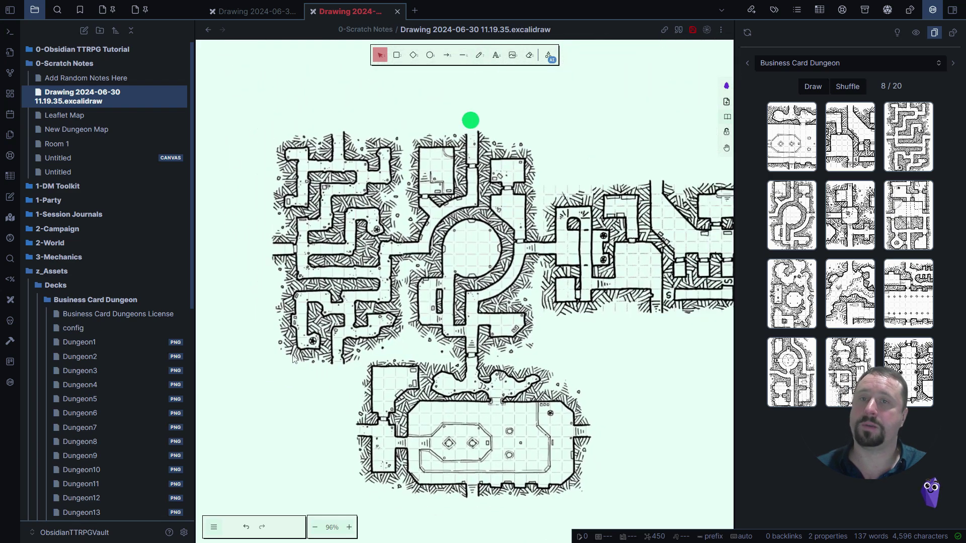
{"action": "scroll", "coordinate": [302, 116], "scroll_direction": "up", "scroll_amount": 5}
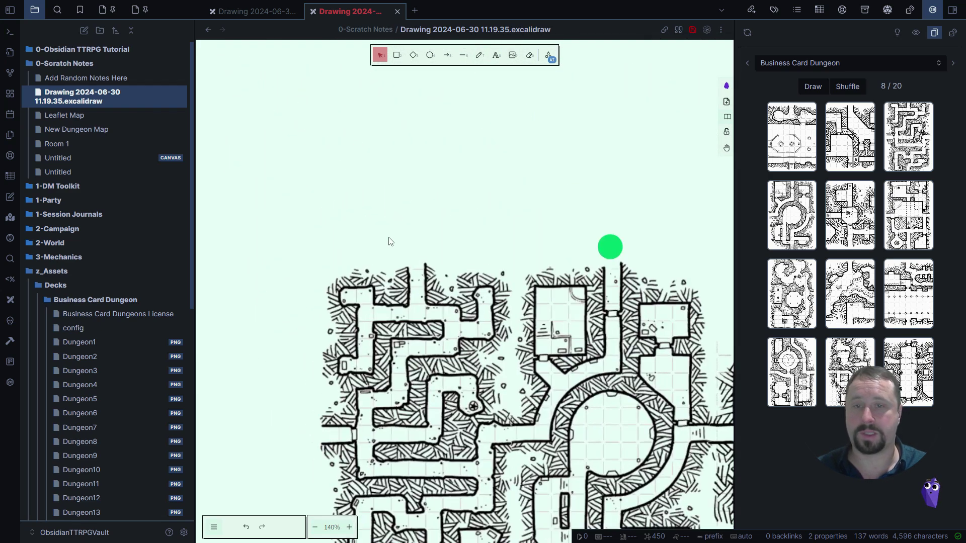
{"action": "scroll", "coordinate": [390, 244], "scroll_direction": "down", "scroll_amount": 3}
{"action": "scroll", "coordinate": [501, 242], "scroll_direction": "down", "scroll_amount": 2}
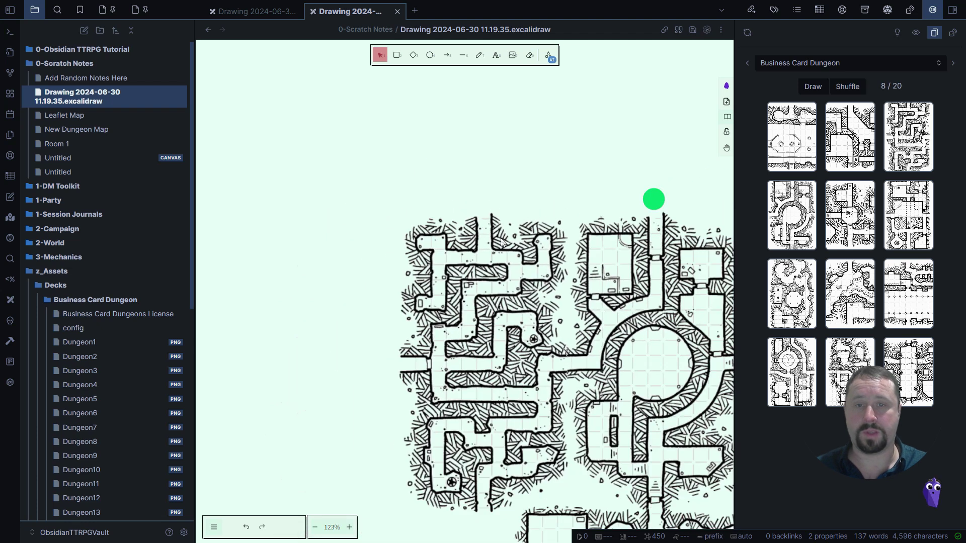
{"action": "left_click_drag", "start_coordinate": [548, 173], "coordinate": [450, 149]}
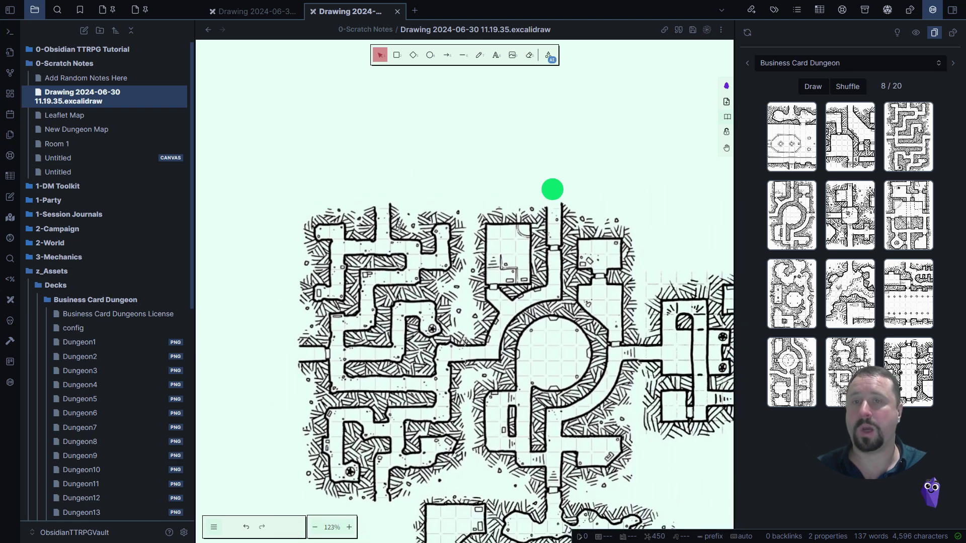
{"action": "left_click", "coordinate": [479, 55]}
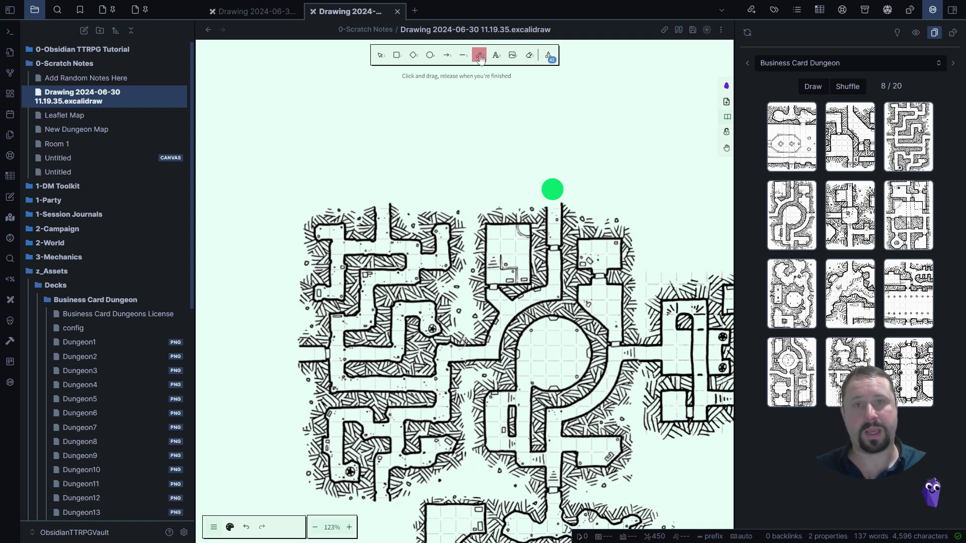
{"action": "left_click", "coordinate": [230, 527]}
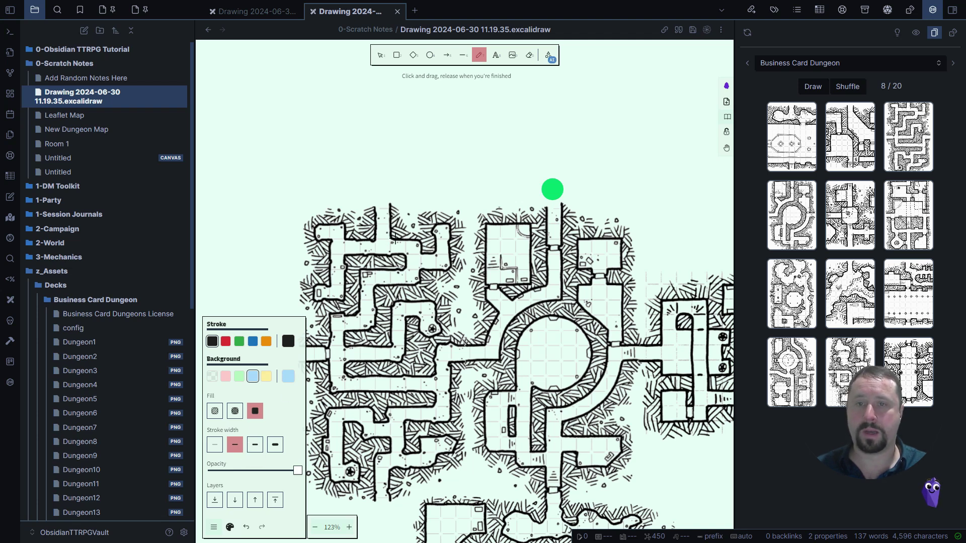
{"action": "mouse_move", "coordinate": [393, 241]}
{"action": "left_mouse_down"}
{"action": "mouse_move", "coordinate": [370, 238]}
{"action": "mouse_move", "coordinate": [387, 225]}
{"action": "mouse_move", "coordinate": [389, 204]}
{"action": "mouse_move", "coordinate": [377, 220]}
{"action": "mouse_move", "coordinate": [371, 207]}
{"action": "left_mouse_up"}
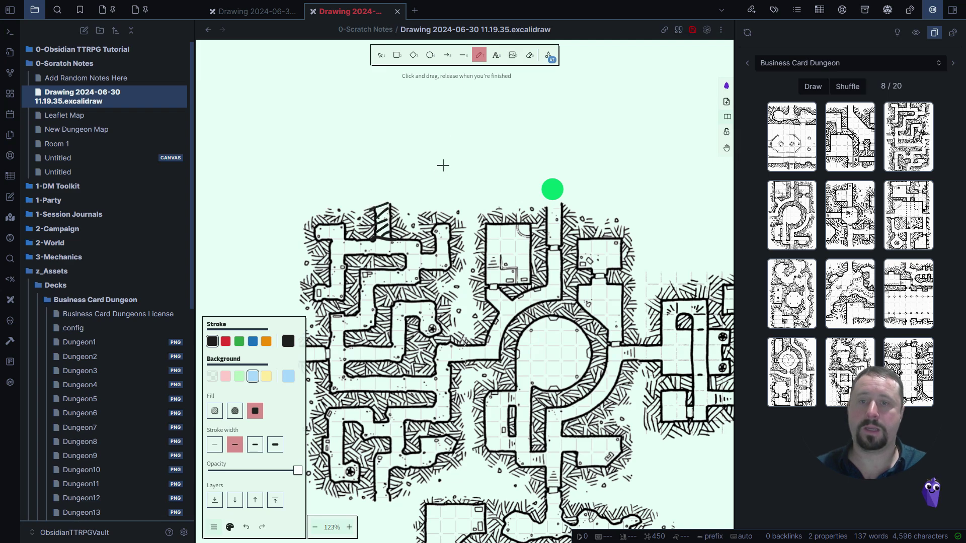
Scribble black freehand strokes across the maze map's left-hand corridor exit to block it off.
{"action": "scroll", "coordinate": [498, 172], "scroll_direction": "down", "scroll_amount": 5}
{"action": "scroll", "coordinate": [503, 251], "scroll_direction": "down", "scroll_amount": 3}
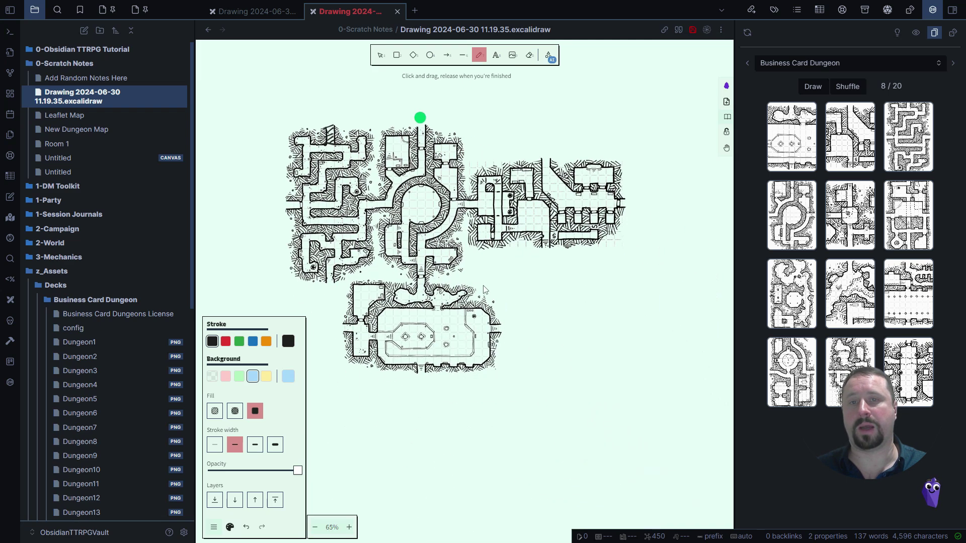
{"action": "scroll", "coordinate": [504, 302], "scroll_direction": "up", "scroll_amount": 1}
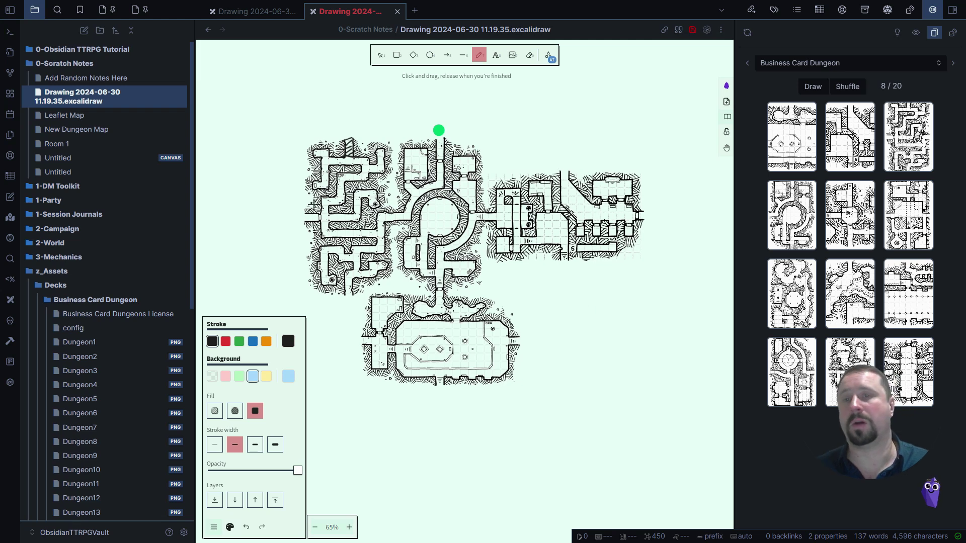
{"action": "scroll", "coordinate": [325, 201], "scroll_direction": "up", "scroll_amount": 10}
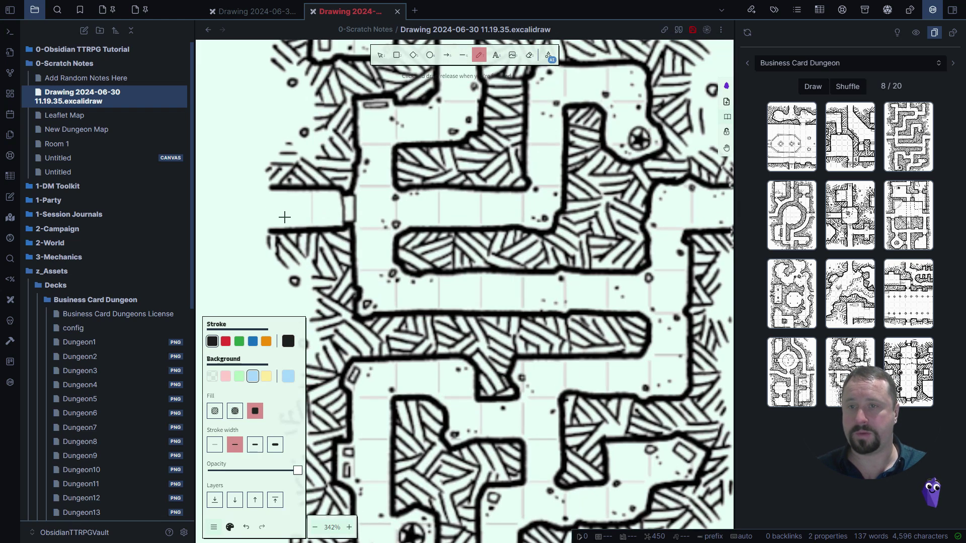
{"action": "mouse_move", "coordinate": [312, 188]}
{"action": "left_mouse_down"}
{"action": "mouse_move", "coordinate": [307, 231]}
{"action": "mouse_move", "coordinate": [279, 199]}
{"action": "mouse_move", "coordinate": [244, 216]}
{"action": "left_mouse_up"}
Draw an open wavy freehand line above the right-hand map and undo it.
{"action": "scroll", "coordinate": [373, 185], "scroll_direction": "down", "scroll_amount": 10}
{"action": "scroll", "coordinate": [536, 68], "scroll_direction": "down", "scroll_amount": 4}
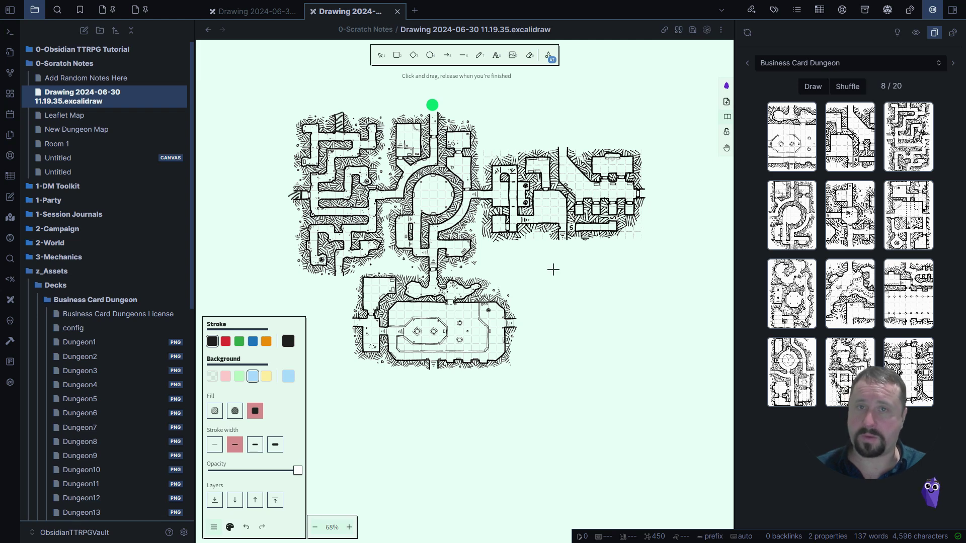
{"action": "left_click", "coordinate": [479, 55]}
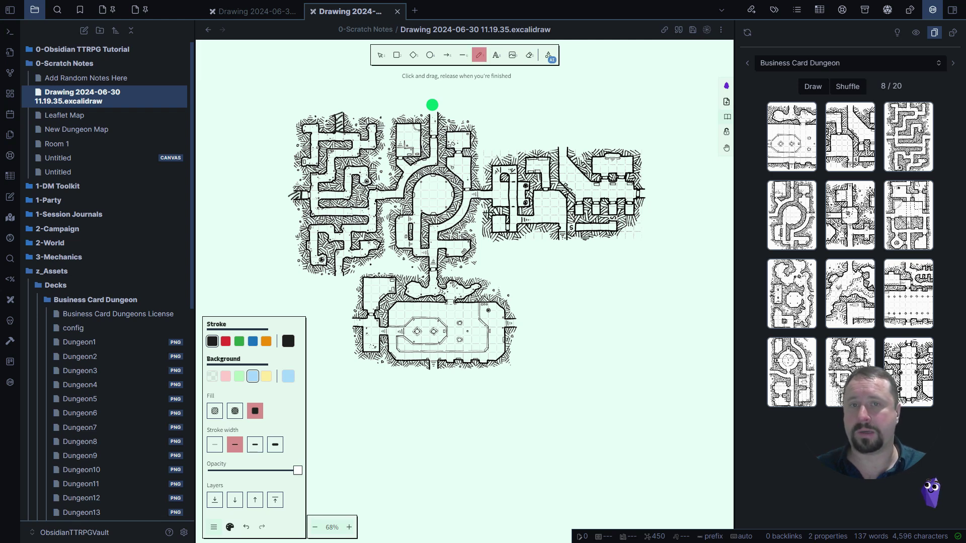
{"action": "left_click_drag", "start_coordinate": [660, 89], "coordinate": [504, 128]}
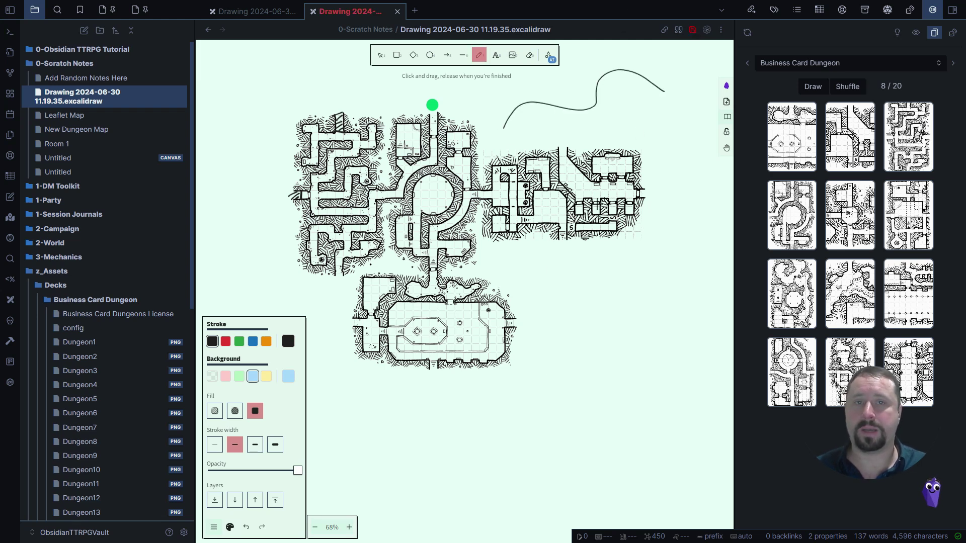
{"action": "key", "text": "ctrl+z"}
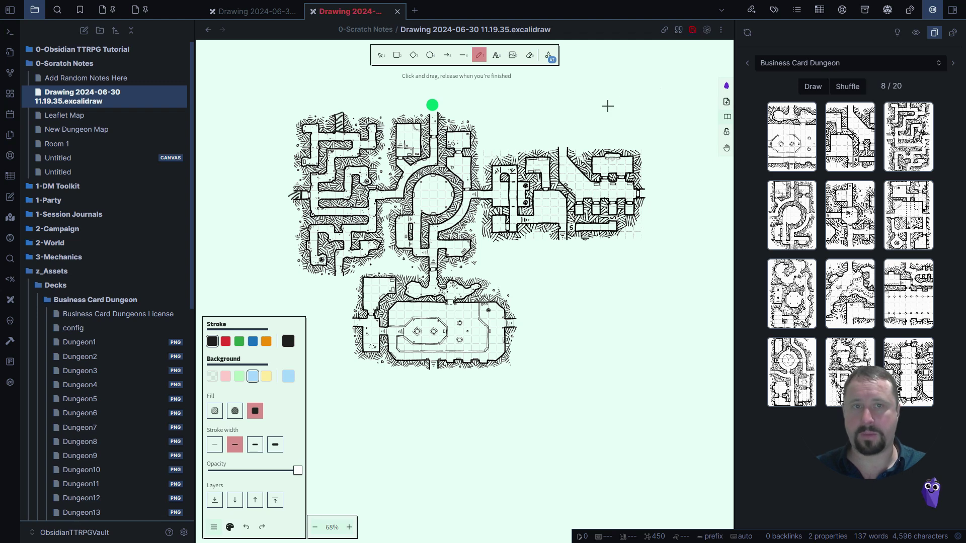
Draw a closed freehand shape with light blue fill above the right-hand map and one with yellow fill below it.
{"action": "mouse_move", "coordinate": [627, 90]}
{"action": "left_mouse_down"}
{"action": "mouse_move", "coordinate": [576, 83]}
{"action": "mouse_move", "coordinate": [637, 112]}
{"action": "mouse_move", "coordinate": [628, 90]}
{"action": "left_mouse_up"}
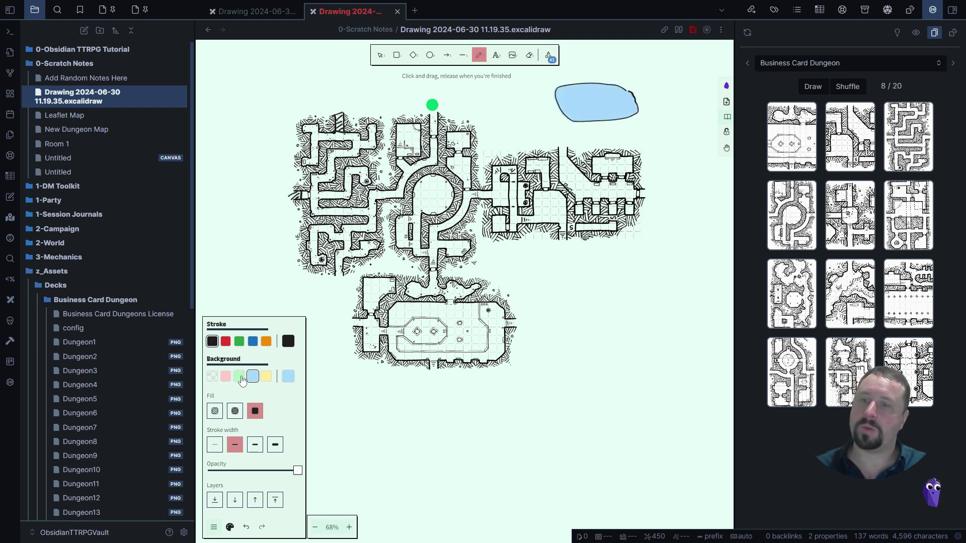
{"action": "left_click", "coordinate": [266, 377]}
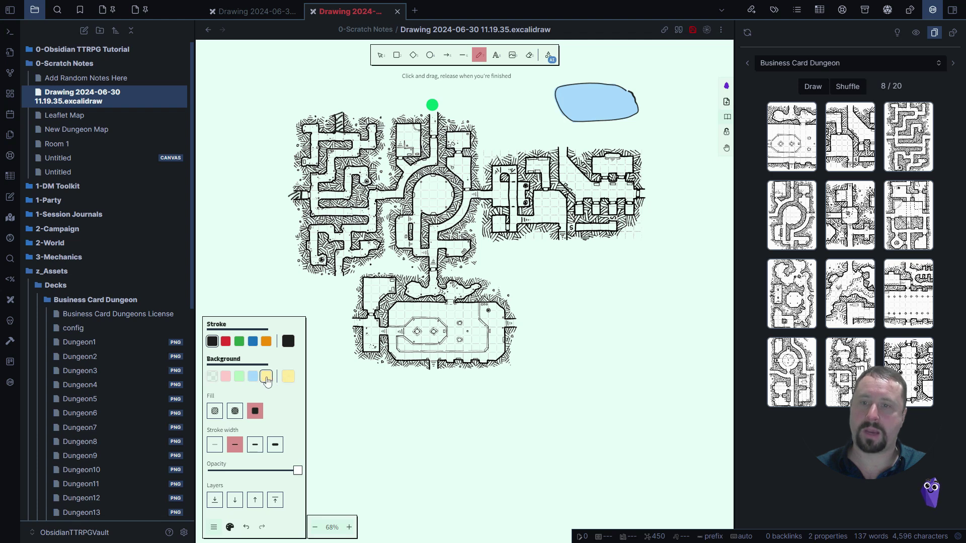
{"action": "mouse_move", "coordinate": [649, 291]}
{"action": "left_mouse_down"}
{"action": "mouse_move", "coordinate": [626, 338]}
{"action": "mouse_move", "coordinate": [649, 291]}
{"action": "left_mouse_up"}
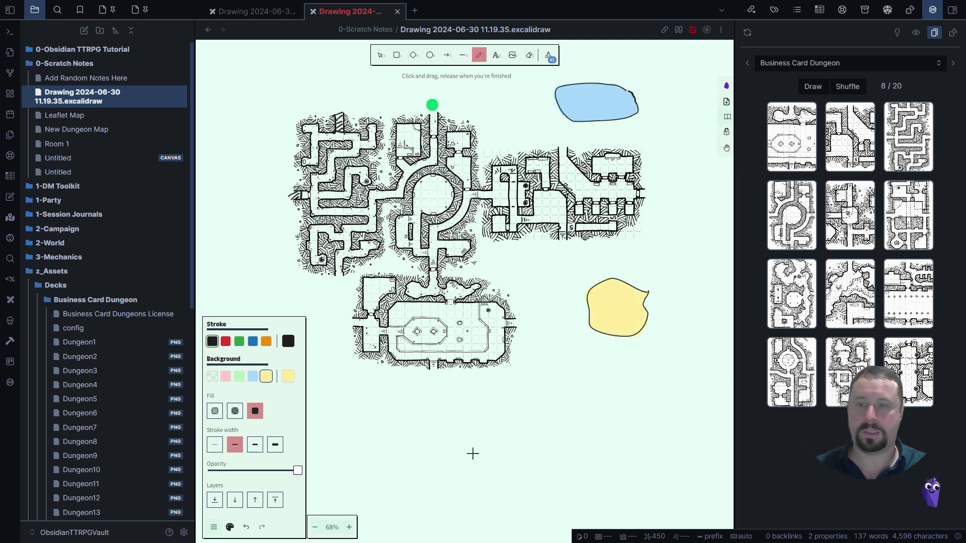
Set the background colour to pink and draw an open and a closed freehand shape below the hall map.
{"action": "left_click", "coordinate": [288, 377]}
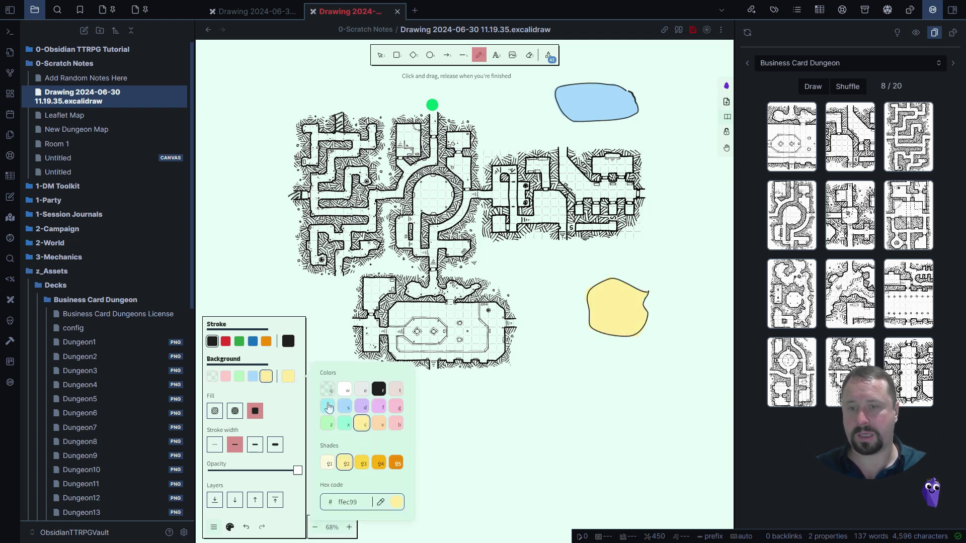
{"action": "left_click", "coordinate": [396, 407]}
{"action": "mouse_move", "coordinate": [609, 395]}
{"action": "left_mouse_down"}
{"action": "mouse_move", "coordinate": [560, 438]}
{"action": "mouse_move", "coordinate": [609, 391]}
{"action": "left_mouse_up"}
{"action": "mouse_move", "coordinate": [476, 412]}
{"action": "left_mouse_down"}
{"action": "mouse_move", "coordinate": [453, 415]}
{"action": "mouse_move", "coordinate": [481, 423]}
{"action": "mouse_move", "coordinate": [474, 412]}
{"action": "left_mouse_up"}
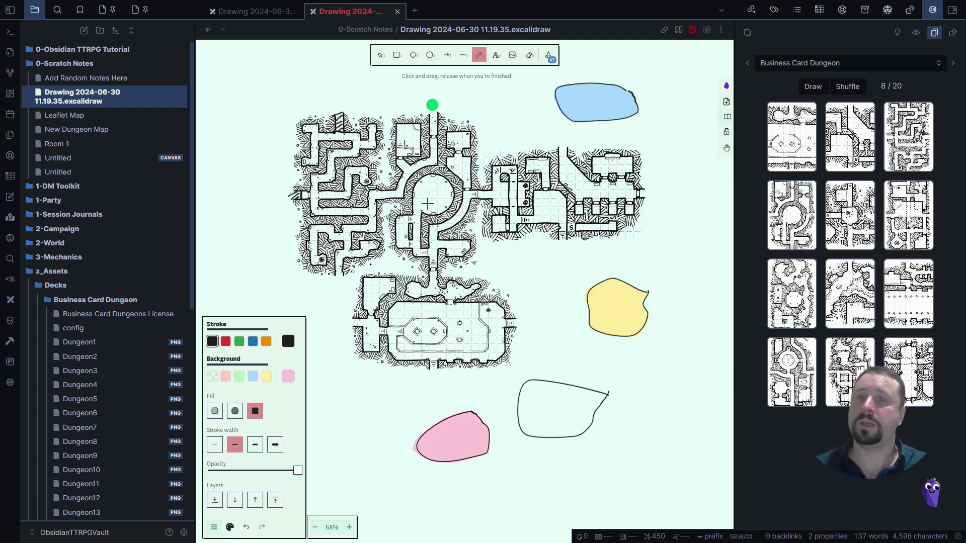
Delete the blue, yellow, pink and unfilled freehand shapes around the dungeon.
{"action": "left_click", "coordinate": [380, 54]}
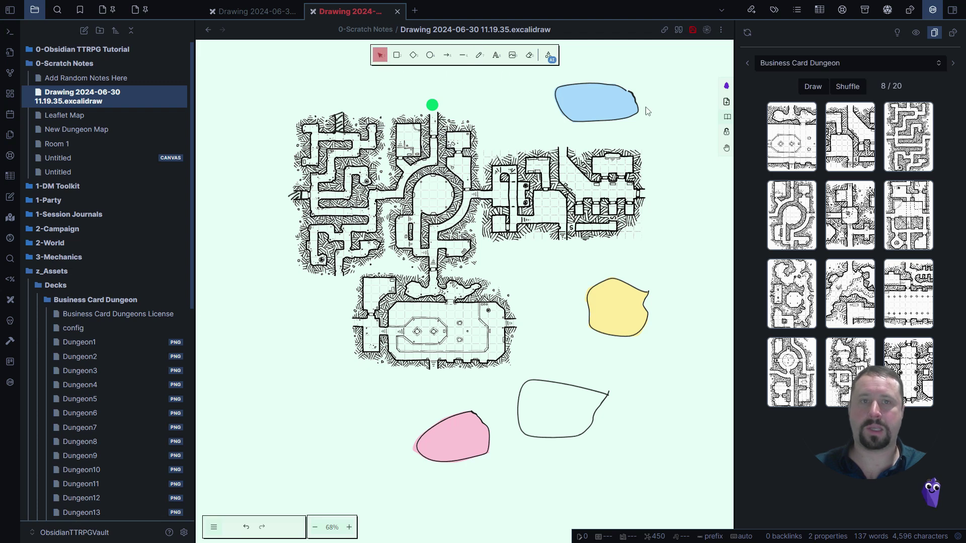
{"action": "left_click", "coordinate": [608, 106]}
{"action": "key", "text": "Delete"}
{"action": "left_click", "coordinate": [618, 307]}
{"action": "key", "text": "Delete"}
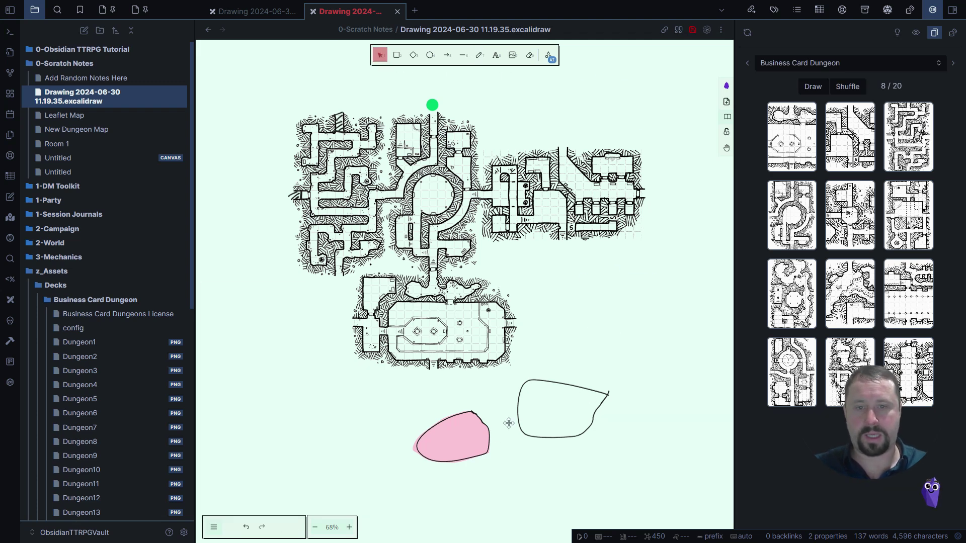
{"action": "left_click", "coordinate": [465, 441]}
{"action": "key", "text": "Delete"}
{"action": "left_click", "coordinate": [559, 380]}
{"action": "key", "text": "Delete"}
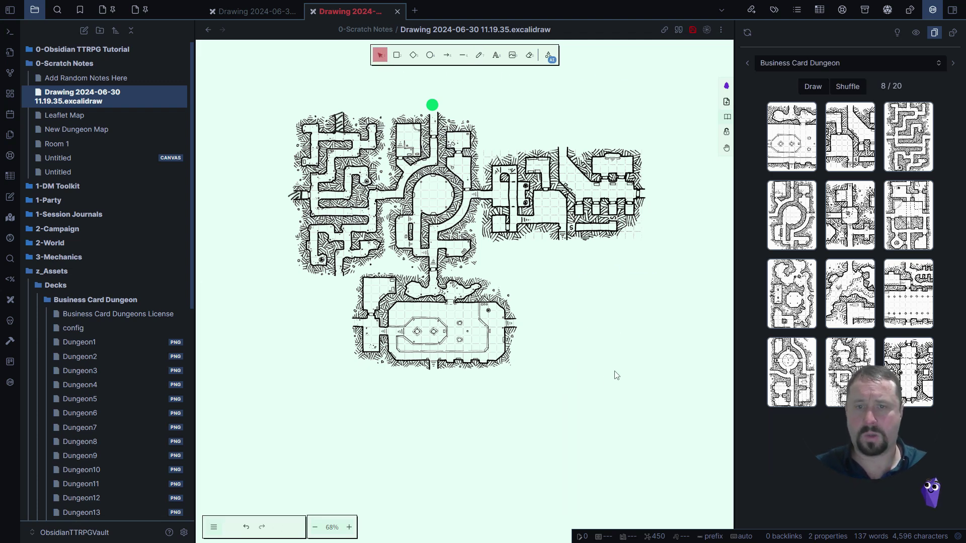
Cover the central circular room with a closed freehand shape filled in pink.
{"action": "scroll", "coordinate": [428, 166], "scroll_direction": "up", "scroll_amount": 5}
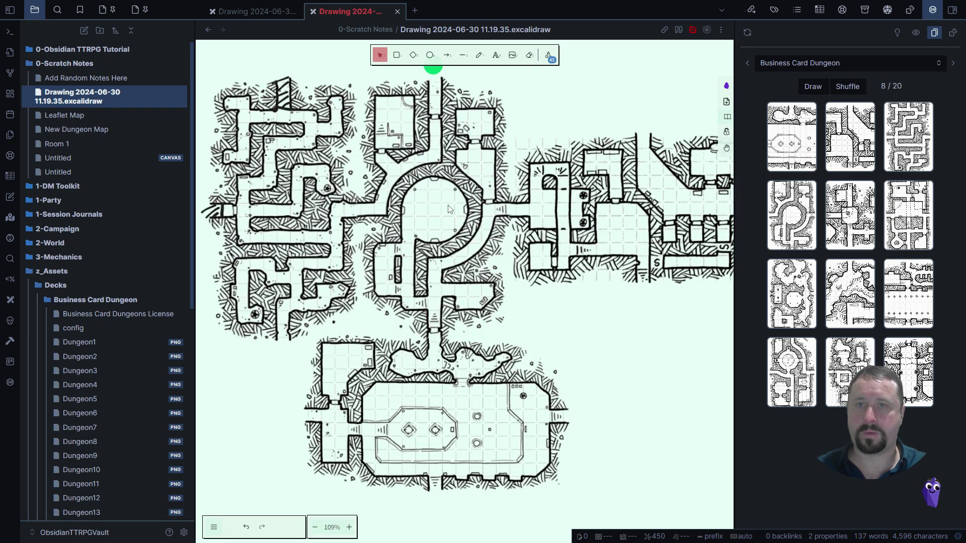
{"action": "left_click", "coordinate": [479, 55]}
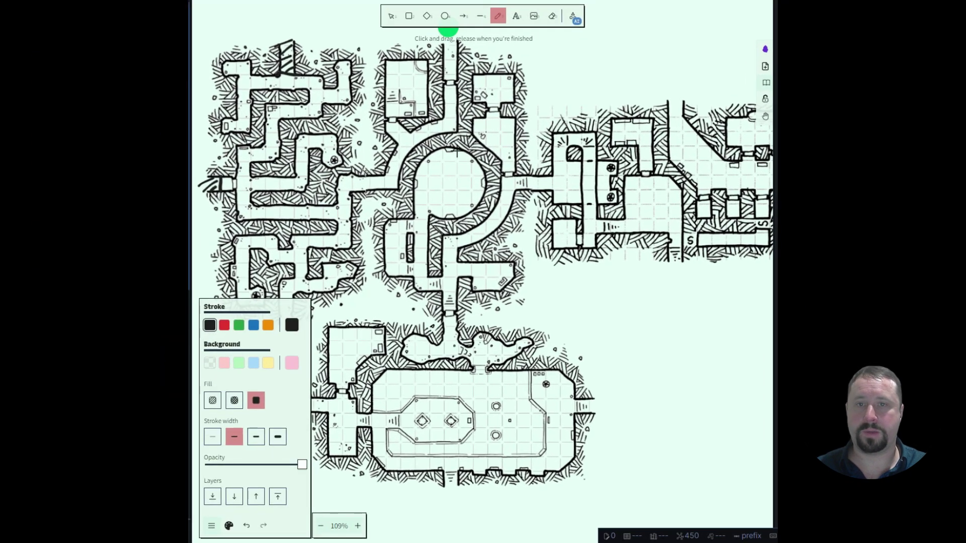
{"action": "mouse_move", "coordinate": [418, 169]}
{"action": "left_mouse_down"}
{"action": "mouse_move", "coordinate": [441, 216]}
{"action": "mouse_move", "coordinate": [470, 224]}
{"action": "mouse_move", "coordinate": [490, 182]}
{"action": "mouse_move", "coordinate": [487, 149]}
{"action": "mouse_move", "coordinate": [439, 142]}
{"action": "mouse_move", "coordinate": [412, 168]}
{"action": "left_mouse_up"}
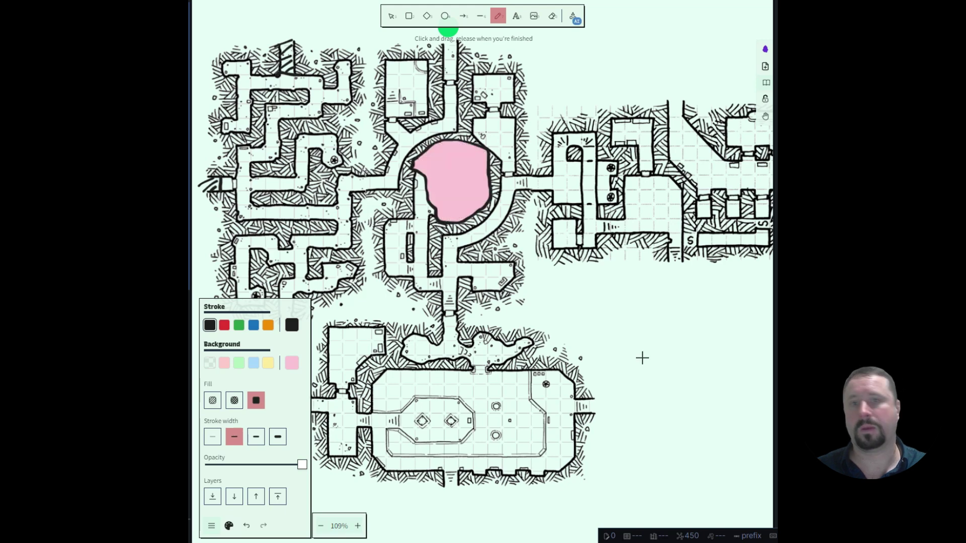
Send the pink freehand shape over the central circular room to the back, behind the map images.
{"action": "scroll", "coordinate": [645, 272], "scroll_direction": "down", "scroll_amount": 4}
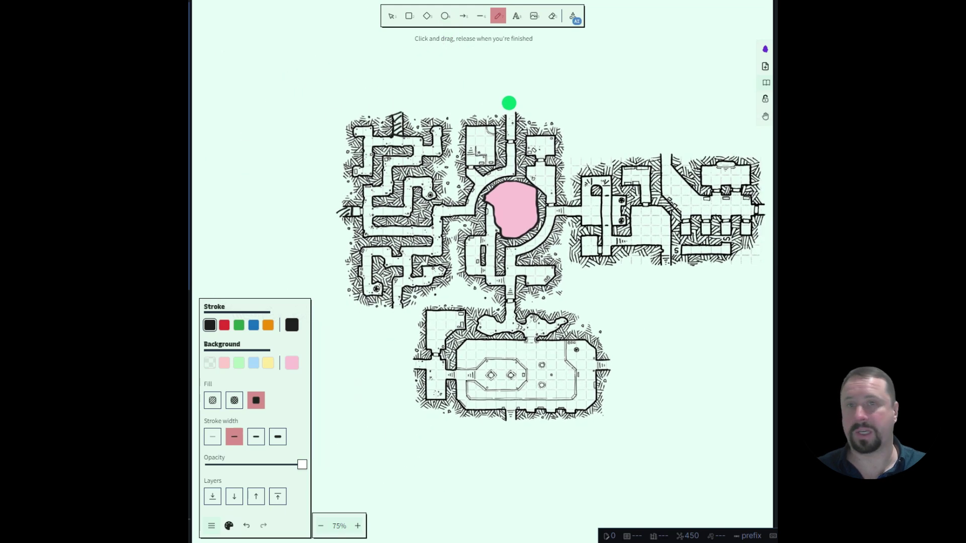
{"action": "left_click", "coordinate": [391, 16]}
{"action": "left_click", "coordinate": [510, 215]}
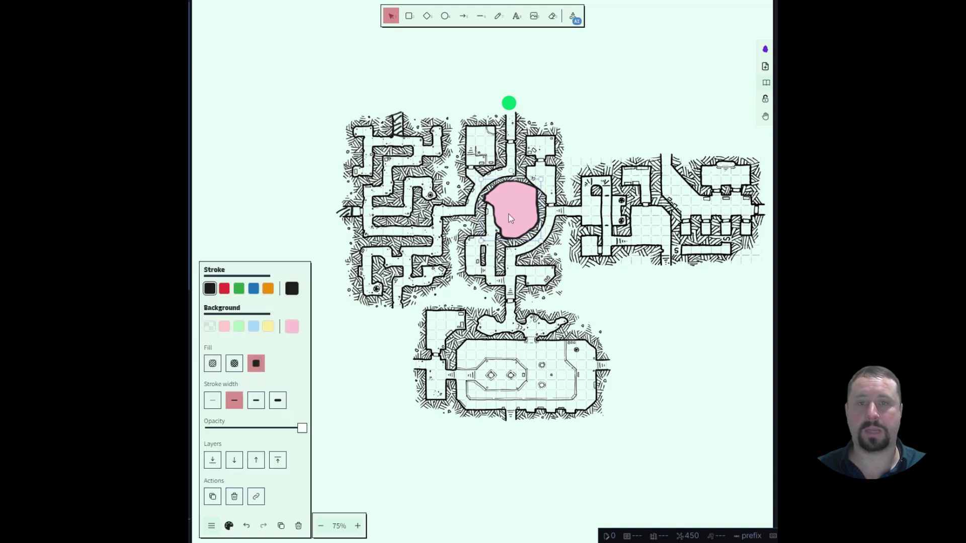
{"action": "scroll", "coordinate": [613, 290], "scroll_direction": "down", "scroll_amount": 3}
{"action": "scroll", "coordinate": [617, 254], "scroll_direction": "up", "scroll_amount": 1}
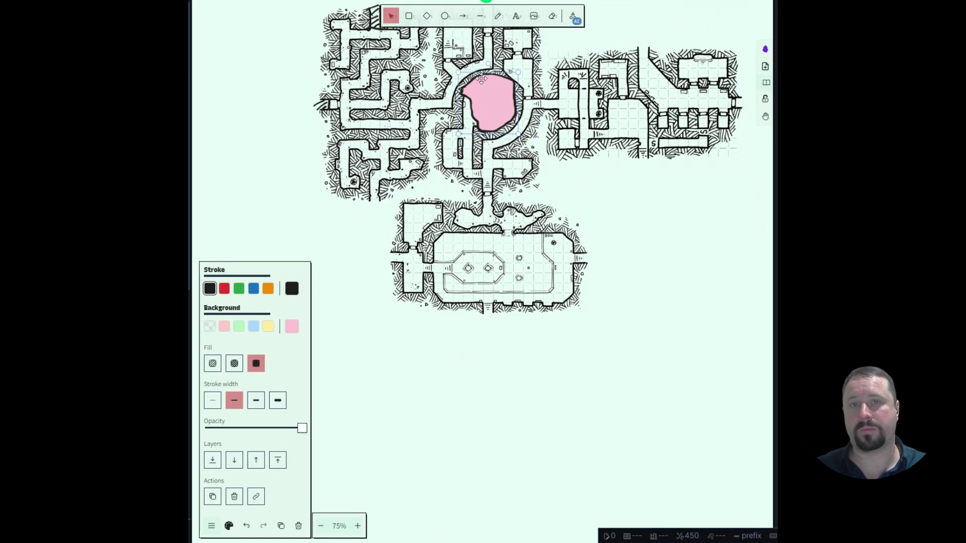
{"action": "right_click", "coordinate": [497, 99]}
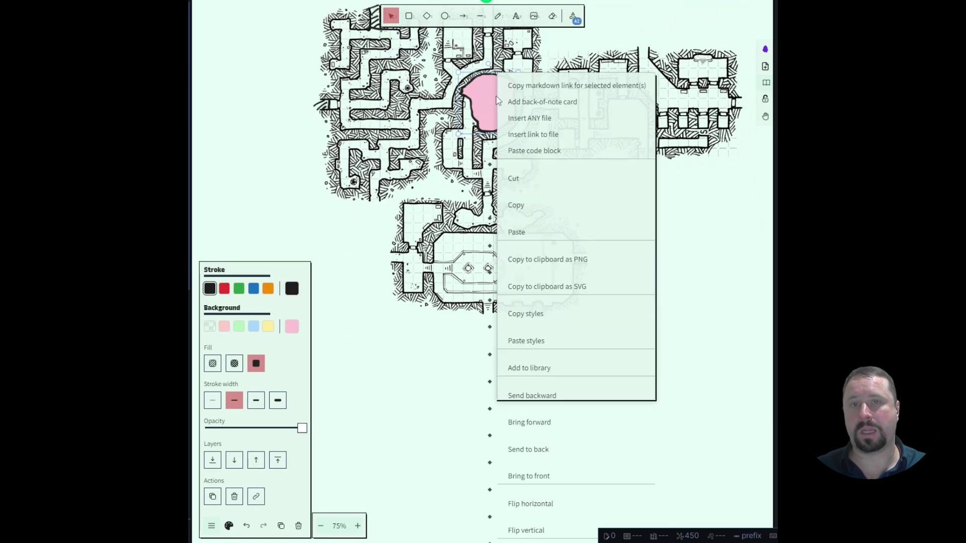
{"action": "left_click", "coordinate": [527, 453]}
{"action": "left_click", "coordinate": [636, 313]}
{"action": "scroll", "coordinate": [674, 244], "scroll_direction": "up", "scroll_amount": 3}
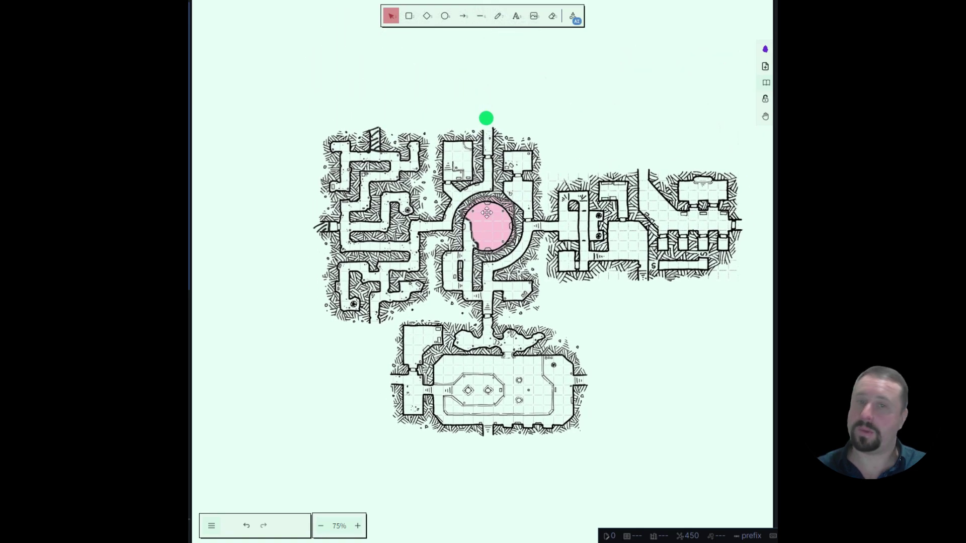
{"action": "scroll", "coordinate": [489, 224], "scroll_direction": "up", "scroll_amount": 10}
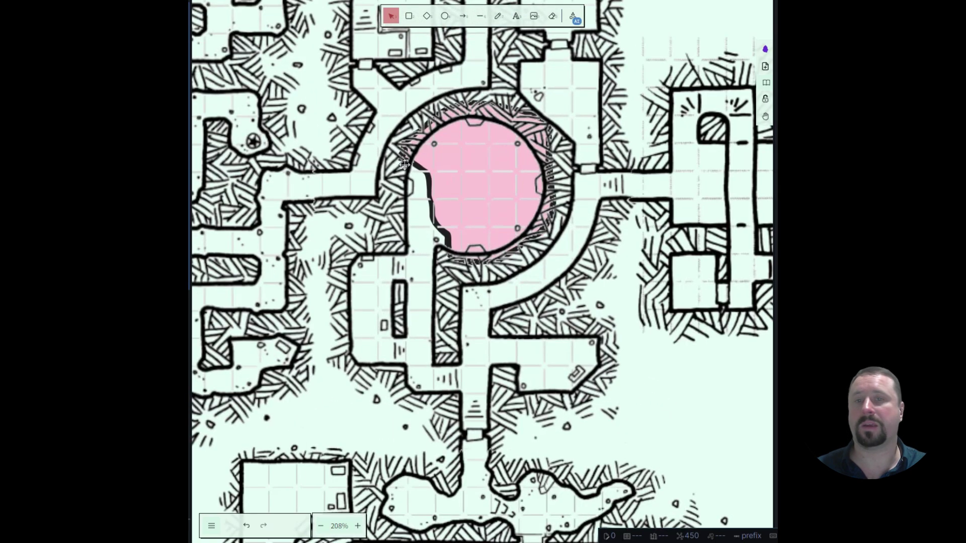
{"action": "scroll", "coordinate": [493, 220], "scroll_direction": "down", "scroll_amount": 10}
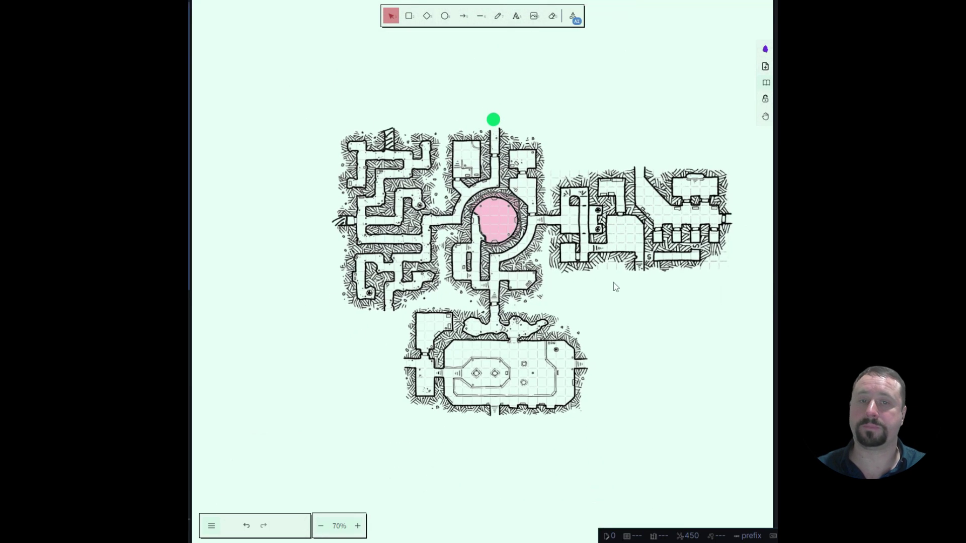
Set the background colour to light blue and draw a closed freehand shape over the large angled room of the right-hand map.
{"action": "scroll", "coordinate": [619, 292], "scroll_direction": "right", "scroll_amount": 1}
{"action": "scroll", "coordinate": [622, 298], "scroll_direction": "right", "scroll_amount": 1}
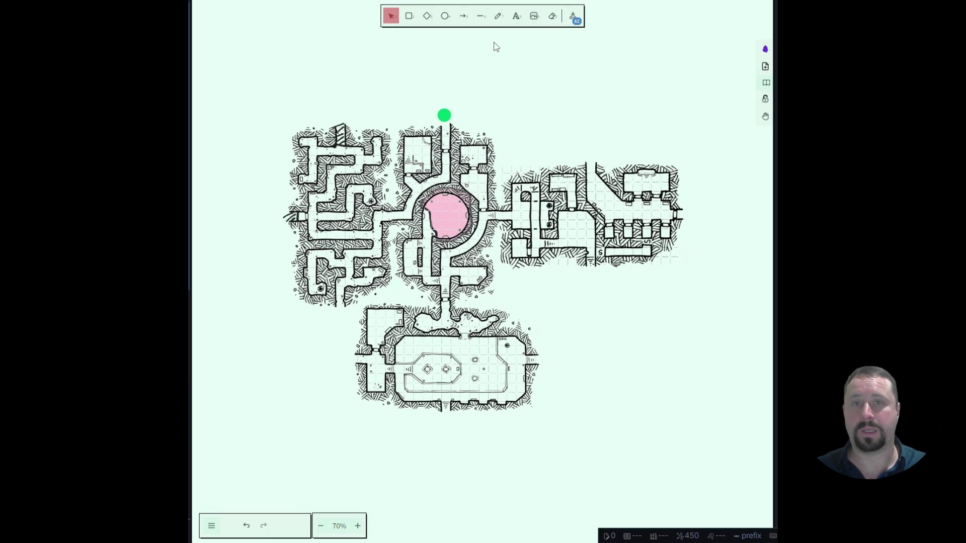
{"action": "left_click", "coordinate": [498, 16]}
{"action": "left_click", "coordinate": [253, 363]}
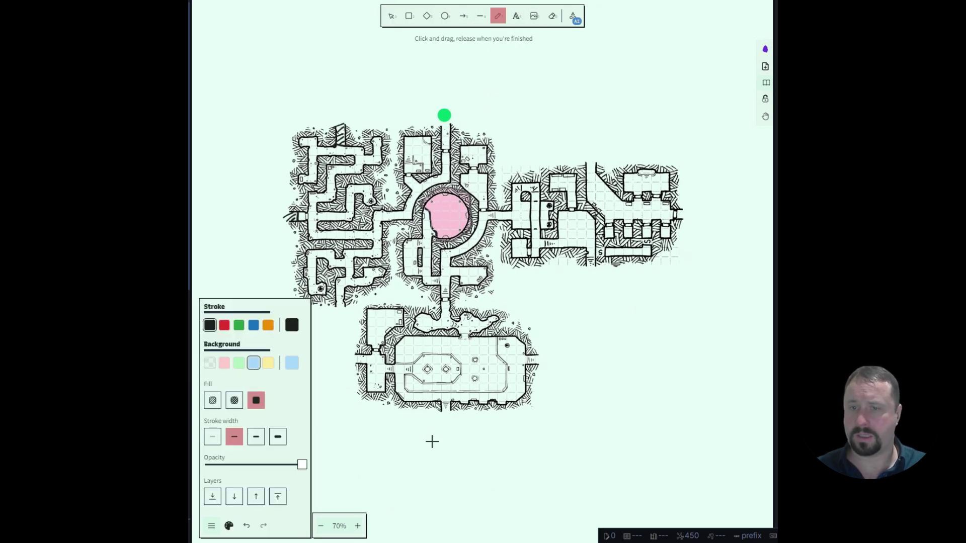
{"action": "scroll", "coordinate": [568, 214], "scroll_direction": "up", "scroll_amount": 2}
{"action": "scroll", "coordinate": [568, 213], "scroll_direction": "up", "scroll_amount": 3}
{"action": "scroll", "coordinate": [591, 371], "scroll_direction": "down", "scroll_amount": 3}
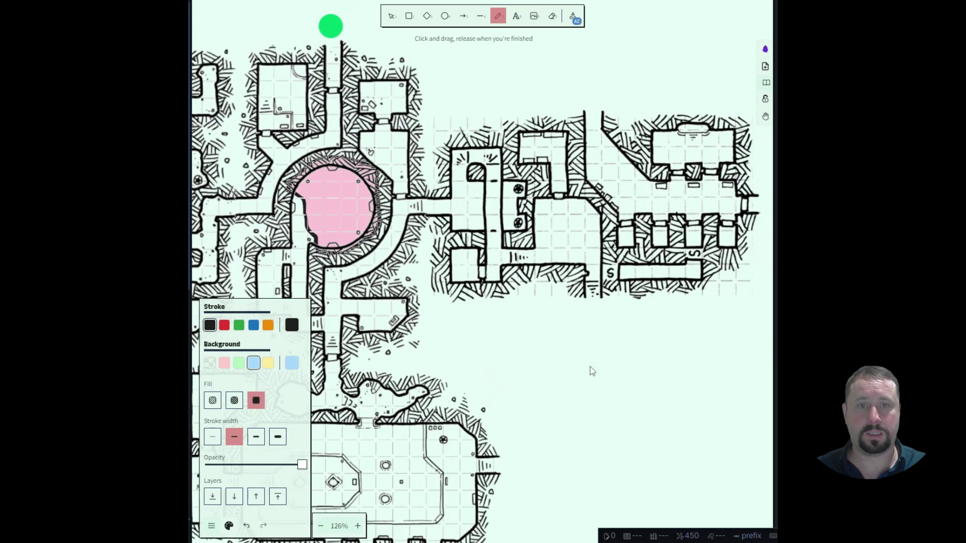
{"action": "scroll", "coordinate": [498, 197], "scroll_direction": "up", "scroll_amount": 3}
{"action": "mouse_move", "coordinate": [488, 203]}
{"action": "left_mouse_down"}
{"action": "mouse_move", "coordinate": [473, 197]}
{"action": "mouse_move", "coordinate": [460, 234]}
{"action": "mouse_move", "coordinate": [496, 314]}
{"action": "mouse_move", "coordinate": [519, 329]}
{"action": "mouse_move", "coordinate": [568, 323]}
{"action": "mouse_move", "coordinate": [590, 302]}
{"action": "mouse_move", "coordinate": [574, 260]}
{"action": "mouse_move", "coordinate": [488, 204]}
{"action": "left_mouse_up"}
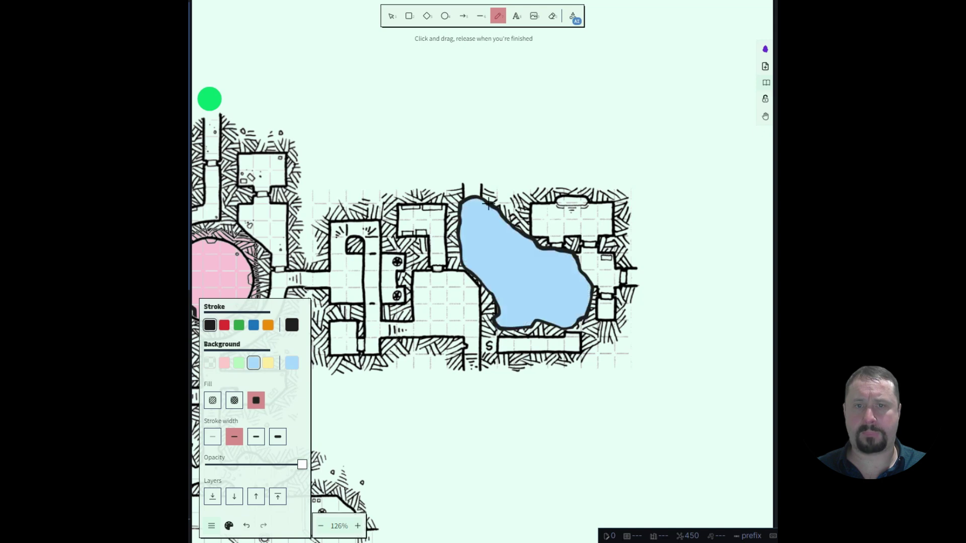
Send the light blue freehand shape to the back, behind the right-hand map.
{"action": "left_click", "coordinate": [388, 15]}
{"action": "left_click", "coordinate": [553, 278]}
{"action": "right_click", "coordinate": [533, 255]}
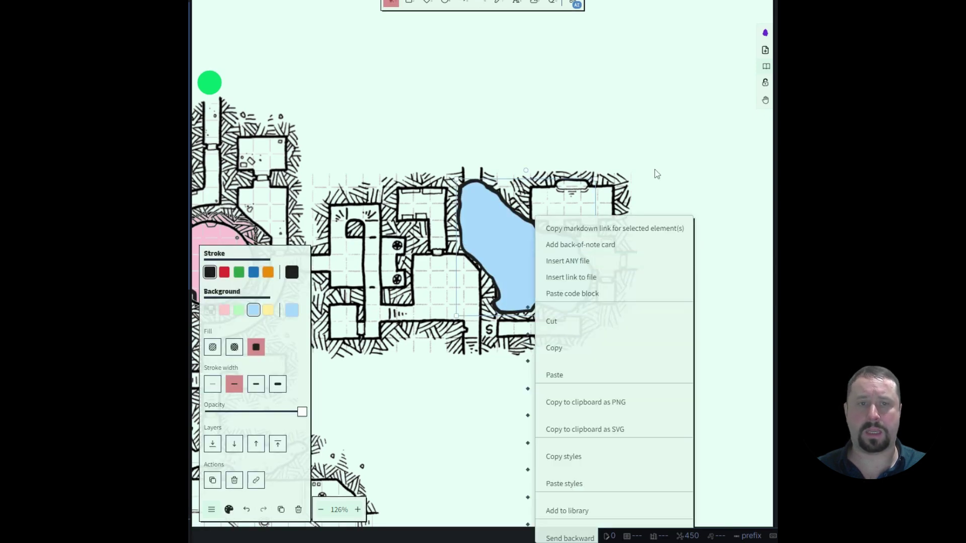
{"action": "scroll", "coordinate": [712, 210], "scroll_direction": "down", "scroll_amount": 5}
{"action": "right_click", "coordinate": [501, 101]}
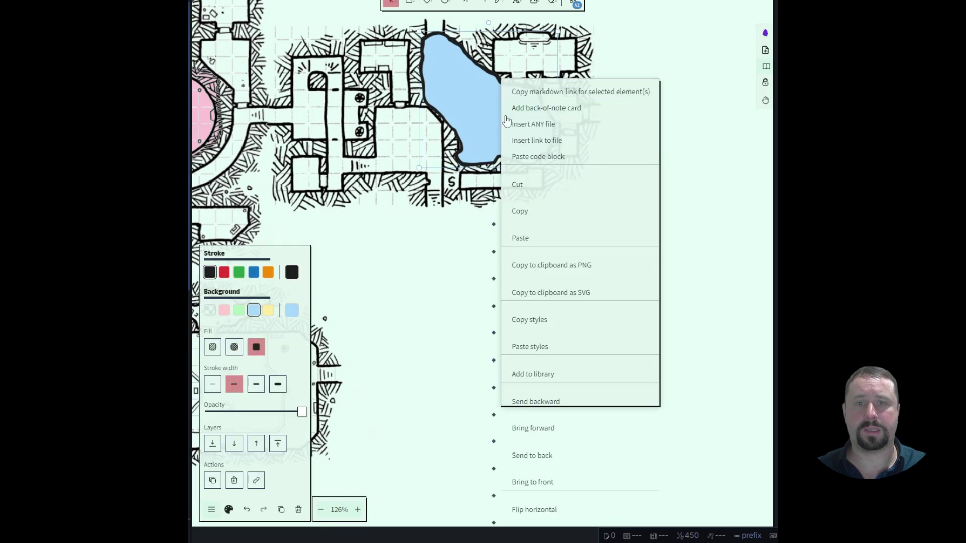
{"action": "left_click", "coordinate": [533, 456]}
{"action": "left_click", "coordinate": [520, 280]}
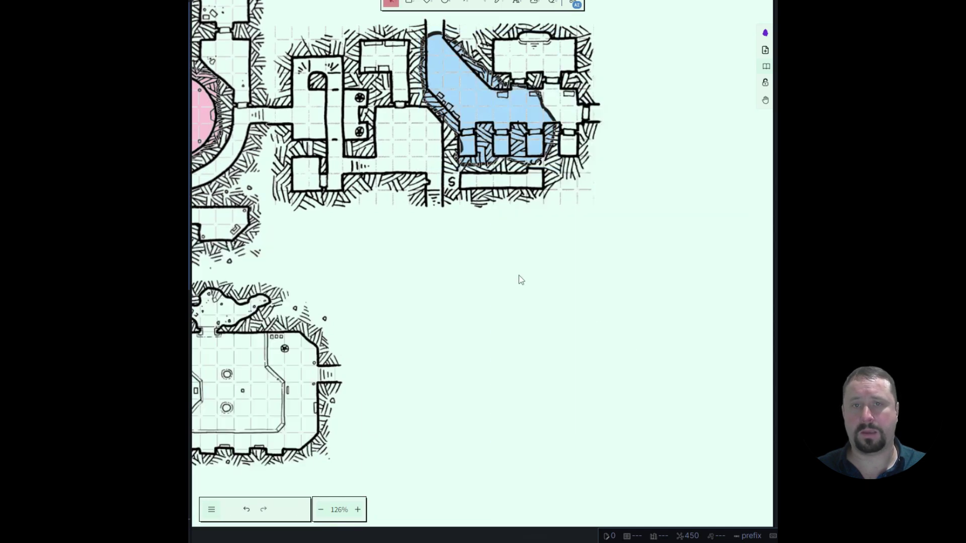
{"action": "scroll", "coordinate": [519, 276], "scroll_direction": "down", "scroll_amount": 8}
{"action": "left_click_drag", "start_coordinate": [504, 300], "coordinate": [606, 354]}
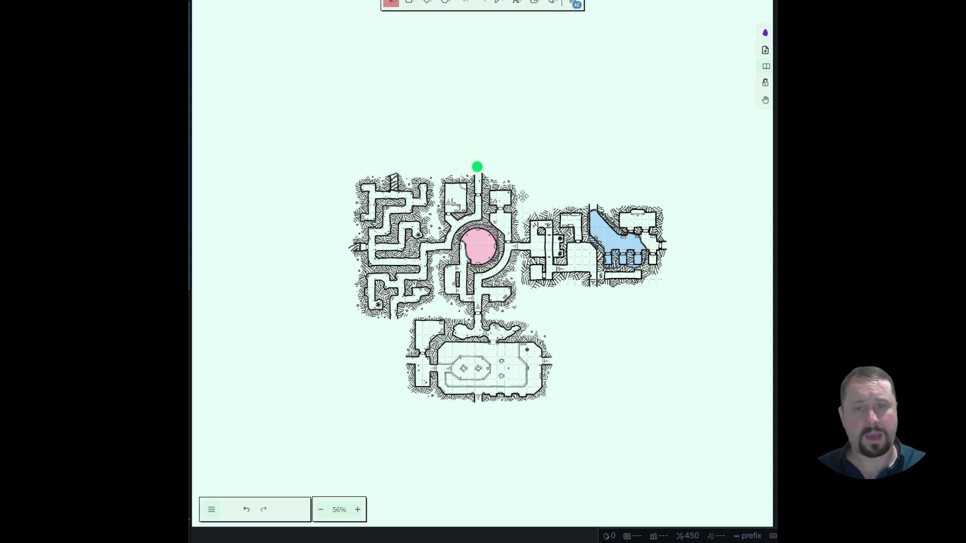
{"action": "left_click_drag", "start_coordinate": [622, 334], "coordinate": [574, 333]}
{"action": "scroll", "coordinate": [576, 337], "scroll_direction": "up", "scroll_amount": 4}
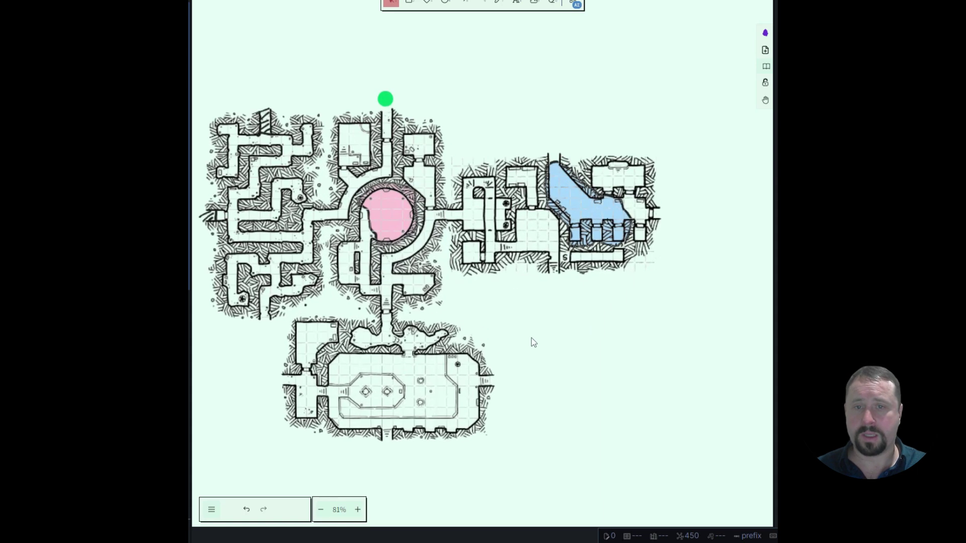
{"action": "left_click_drag", "start_coordinate": [521, 362], "coordinate": [556, 274]}
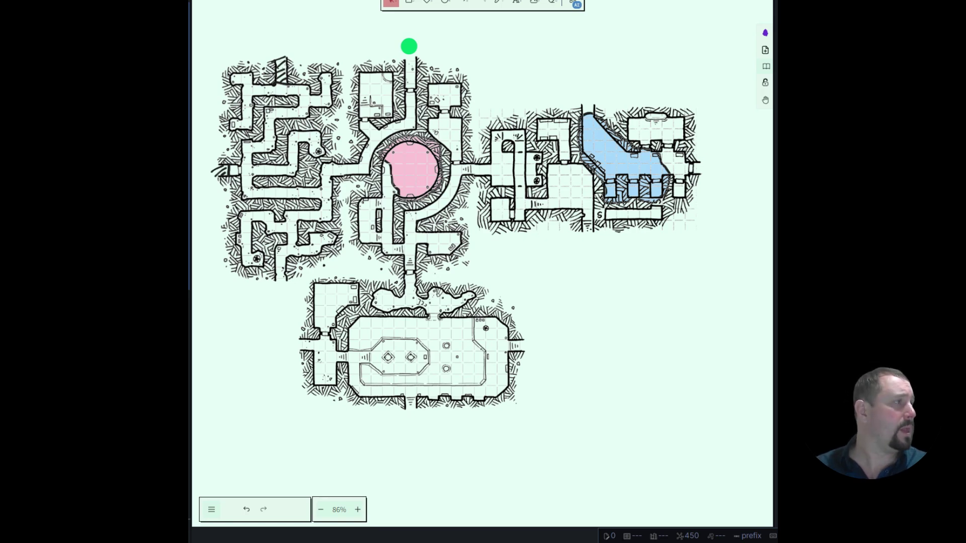
{"action": "scroll", "coordinate": [505, 505], "scroll_direction": "up", "scroll_amount": 1}
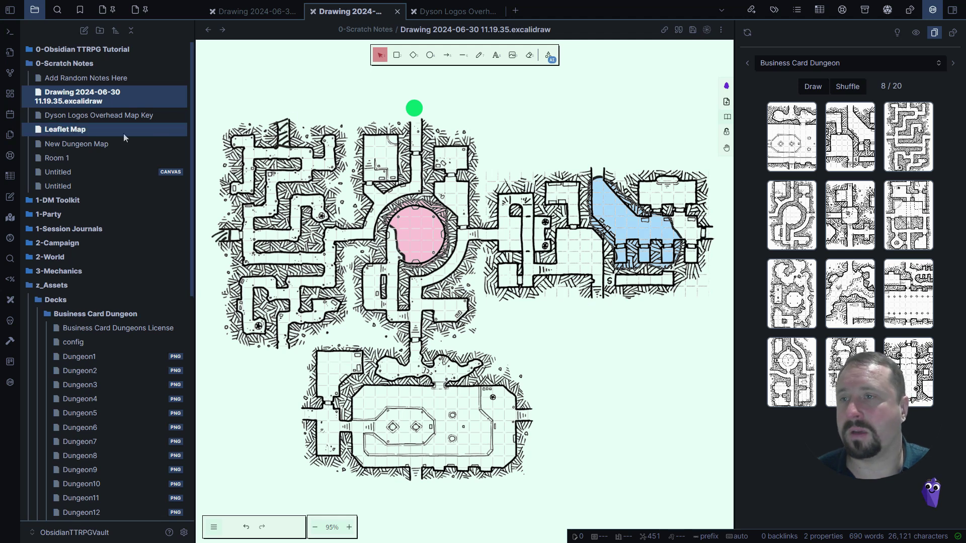
Open the Dyson Logos Overhead Map Key drawing and examine its legend of map symbols around the False Door.
{"action": "left_click", "coordinate": [79, 115]}
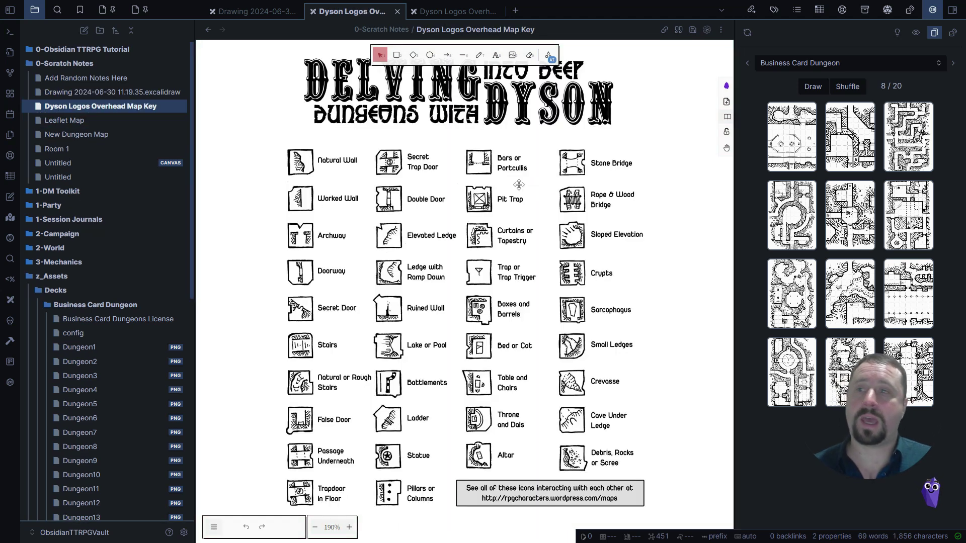
{"action": "left_click_drag", "start_coordinate": [513, 195], "coordinate": [509, 202]}
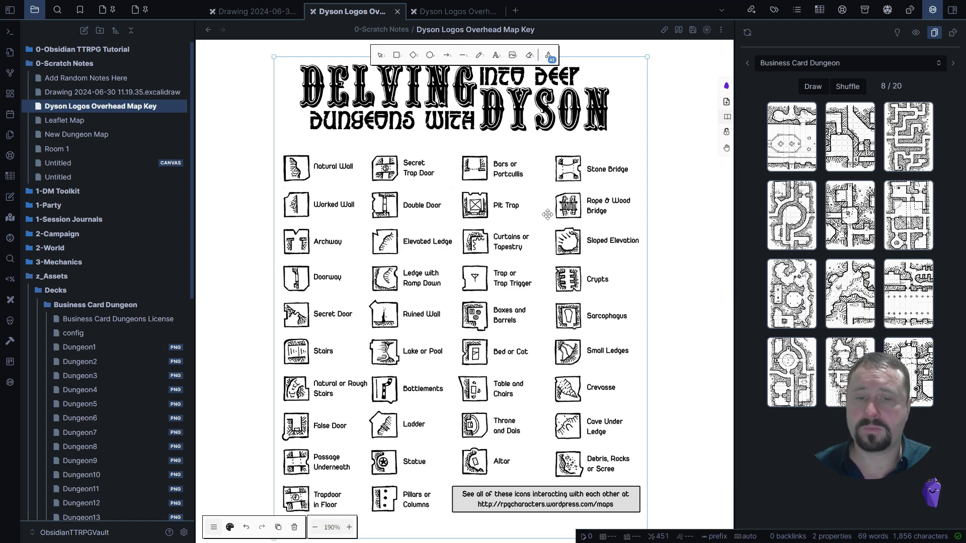
{"action": "scroll", "coordinate": [427, 339], "scroll_direction": "down", "scroll_amount": 2}
{"action": "scroll", "coordinate": [427, 340], "scroll_direction": "left", "scroll_amount": 2}
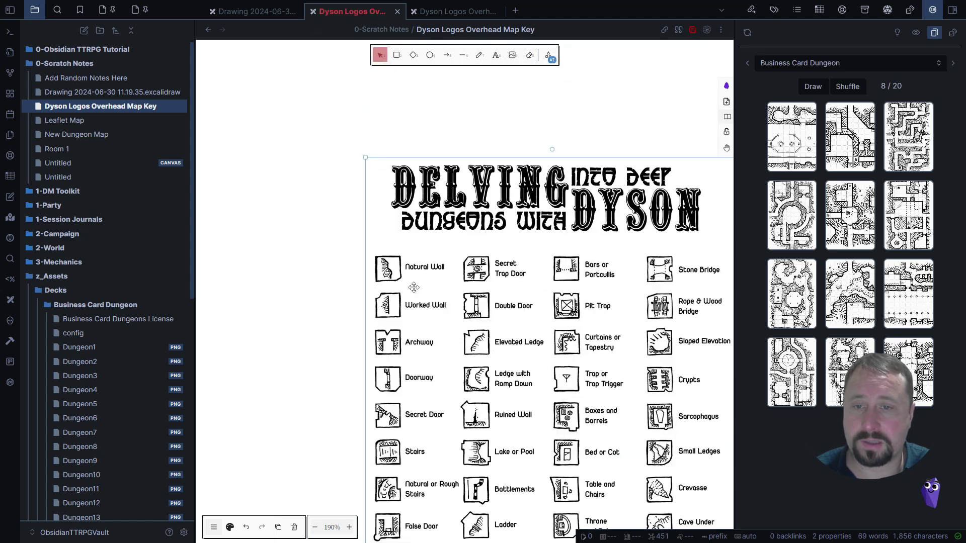
{"action": "scroll", "coordinate": [443, 310], "scroll_direction": "up", "scroll_amount": 5}
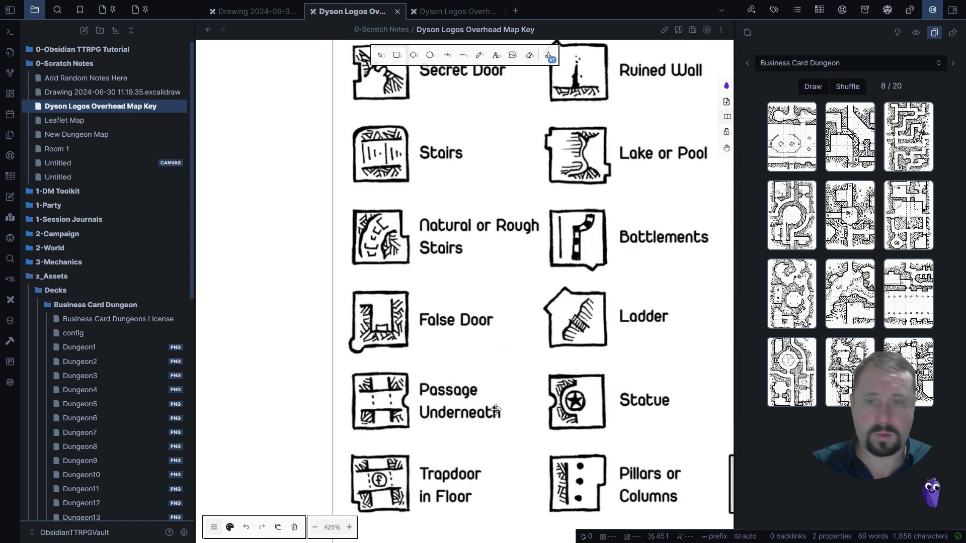
Capture the False Door symbol as a screen region of about 96 × 92 pixels and copy the image to the clipboard.
{"action": "key", "text": "ctrl+Print"}
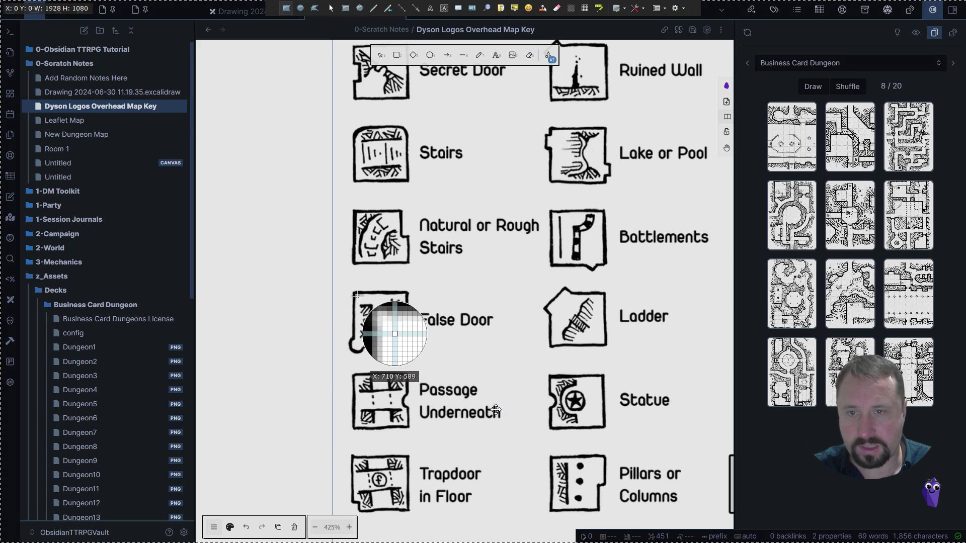
{"action": "left_click_drag", "start_coordinate": [357, 296], "coordinate": [405, 343]}
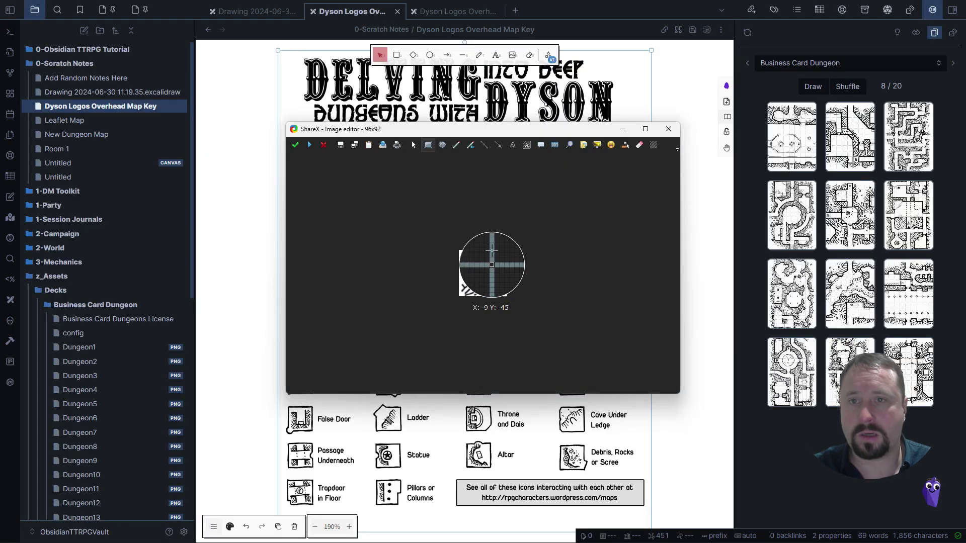
{"action": "left_click", "coordinate": [368, 146]}
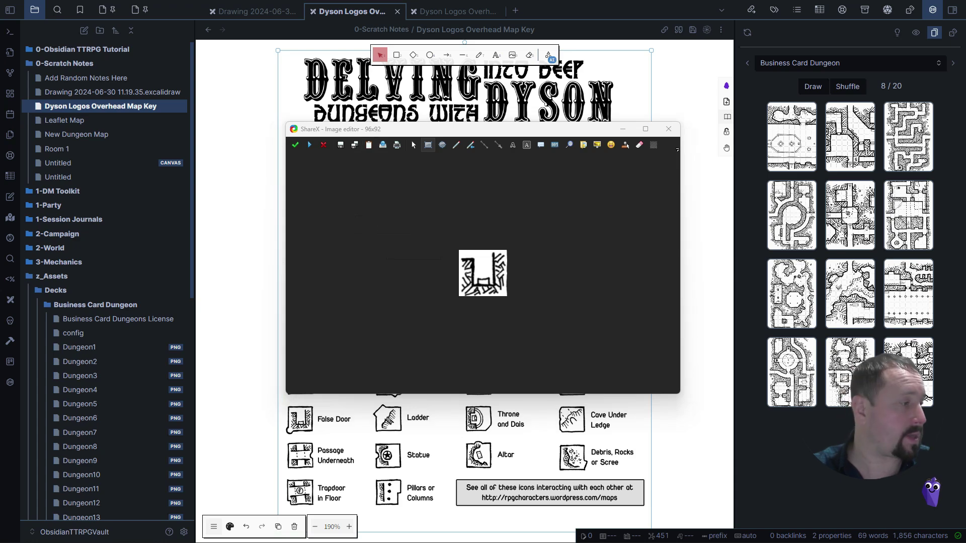
Switch to GIMP and paste the captured False Door symbol as a new image.
{"action": "key", "text": "alt+Tab"}
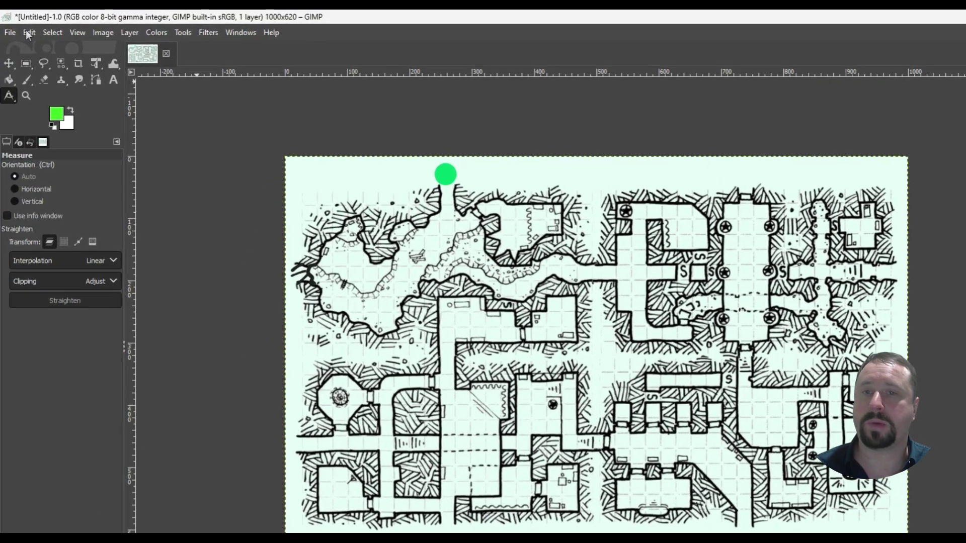
{"action": "left_click", "coordinate": [23, 19]}
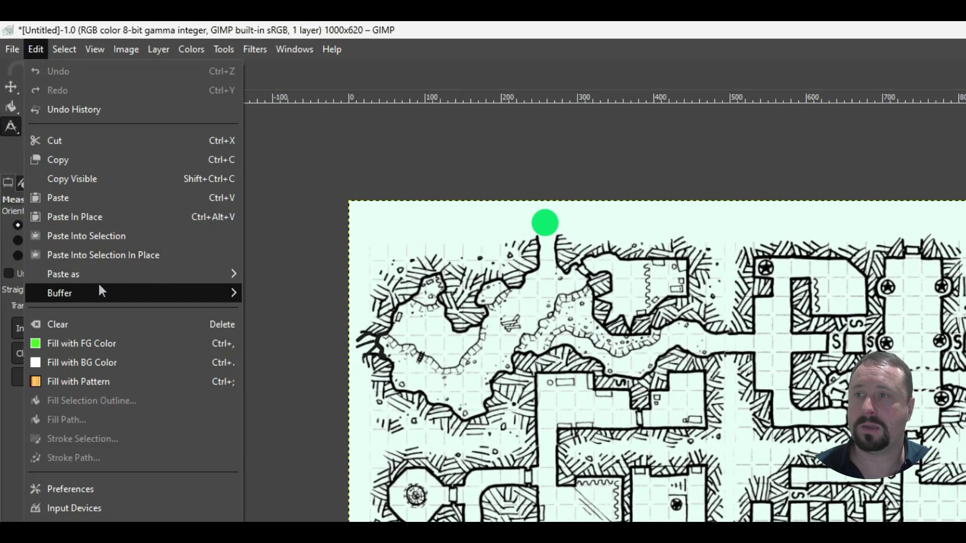
{"action": "mouse_move", "coordinate": [67, 169]}
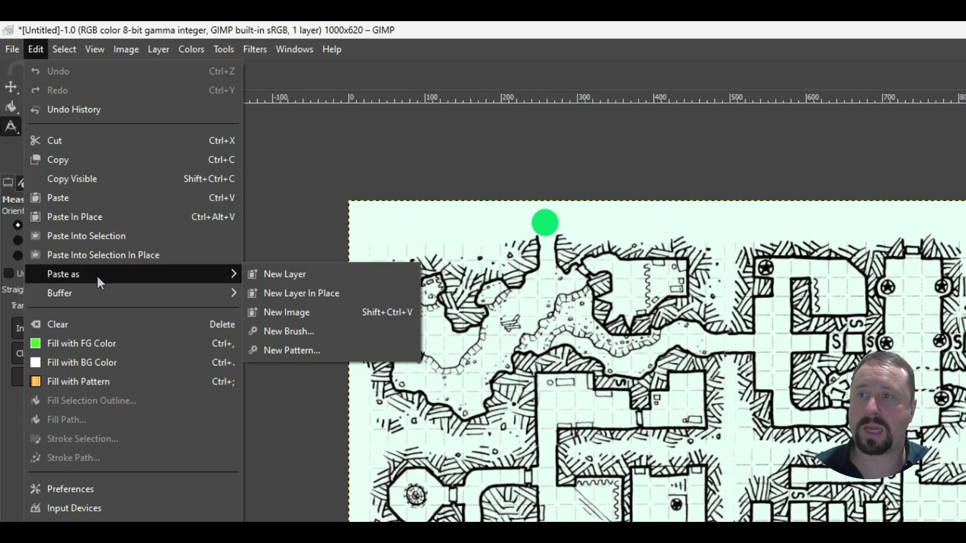
{"action": "left_click", "coordinate": [315, 315]}
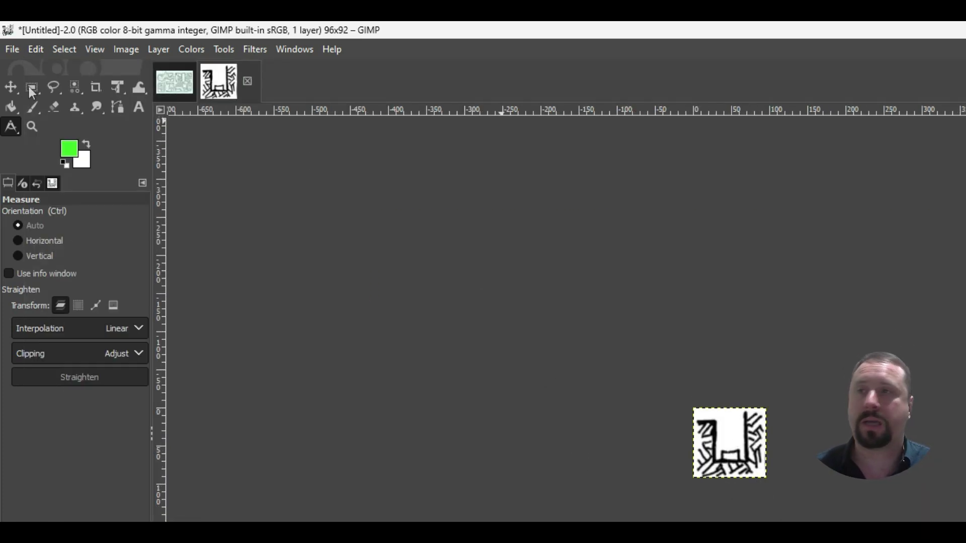
{"action": "left_click", "coordinate": [126, 44]}
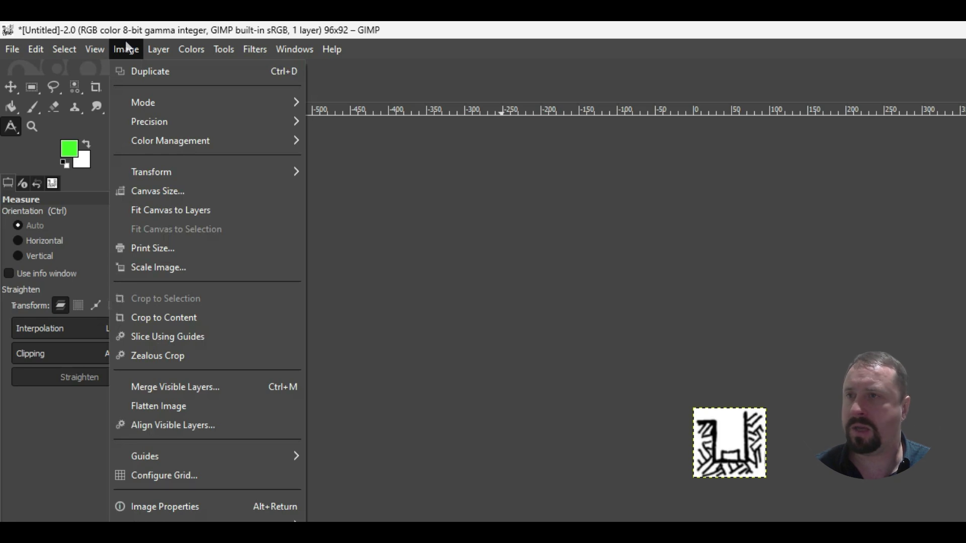
{"action": "left_click", "coordinate": [153, 50]}
{"action": "left_click", "coordinate": [158, 50]}
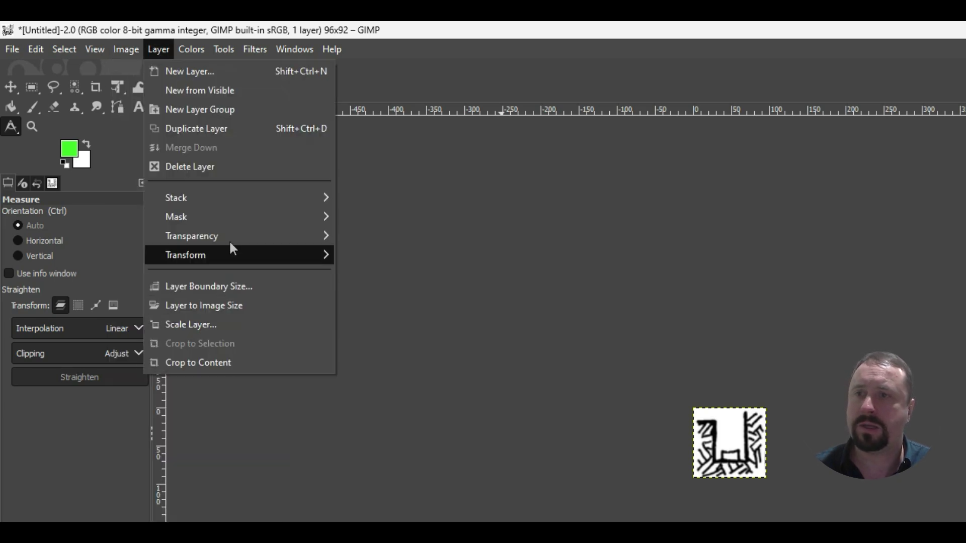
{"action": "mouse_move", "coordinate": [231, 239]}
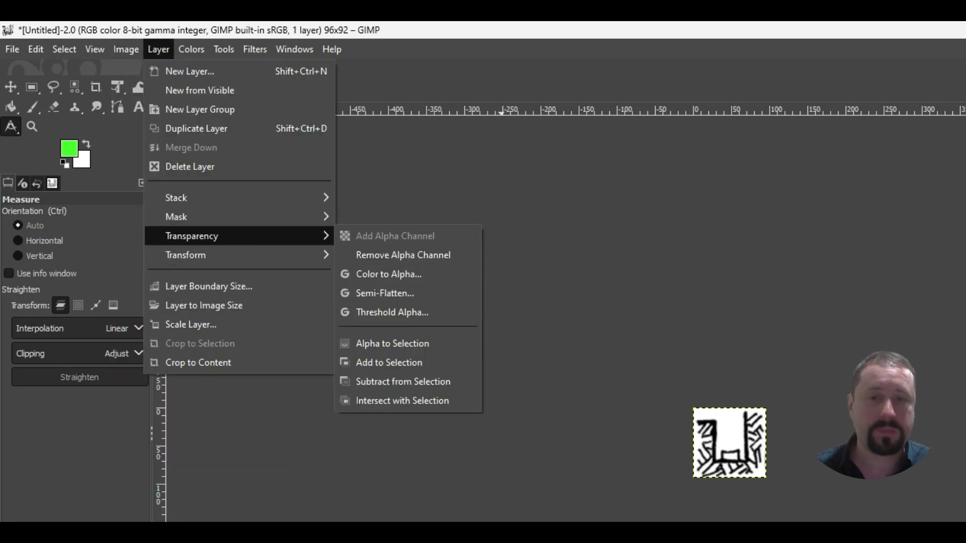
{"action": "left_click", "coordinate": [716, 494]}
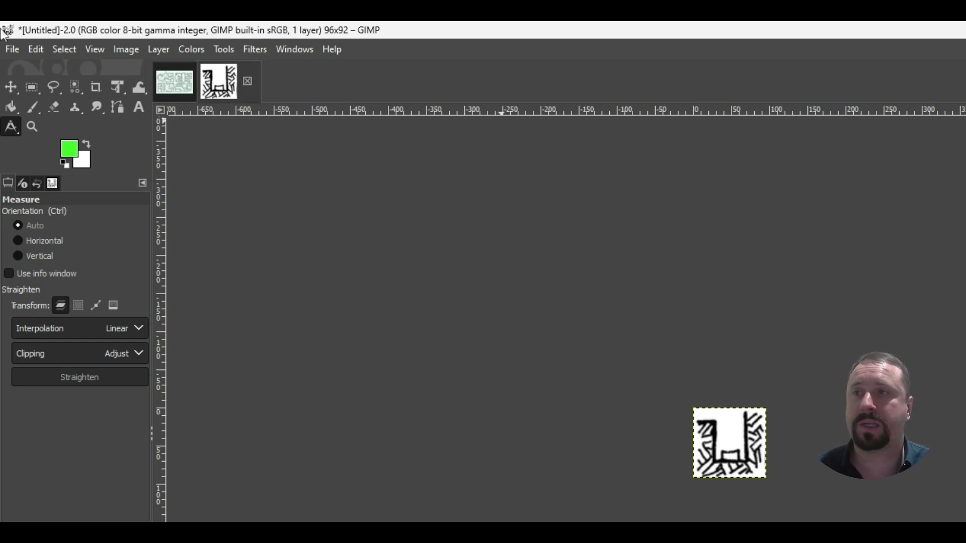
Select all the white areas of the False Door image with Select by Color.
{"action": "left_click", "coordinate": [64, 51]}
{"action": "left_click", "coordinate": [83, 146]}
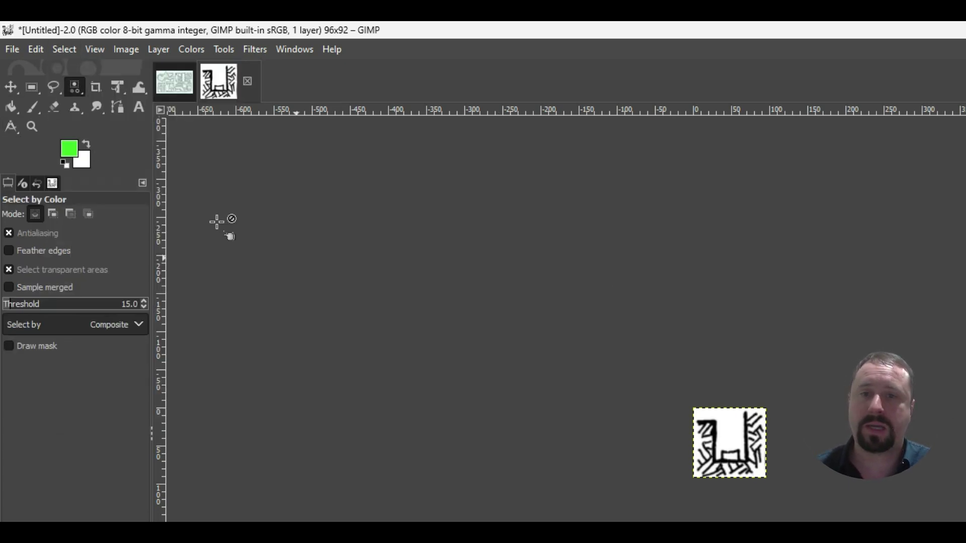
{"action": "left_click", "coordinate": [726, 429]}
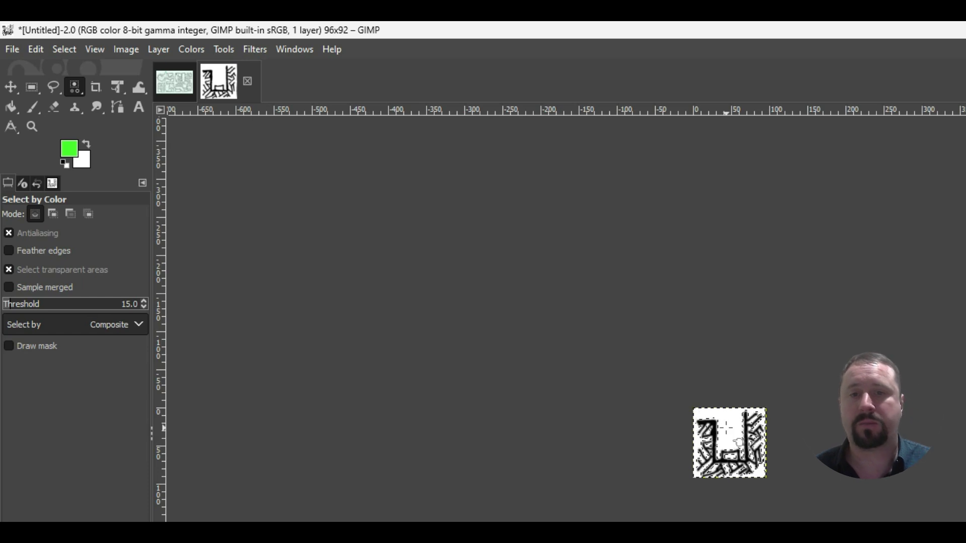
Delete the selected white areas of the False Door image, then select the whole image and copy it.
{"action": "key", "text": "Delete"}
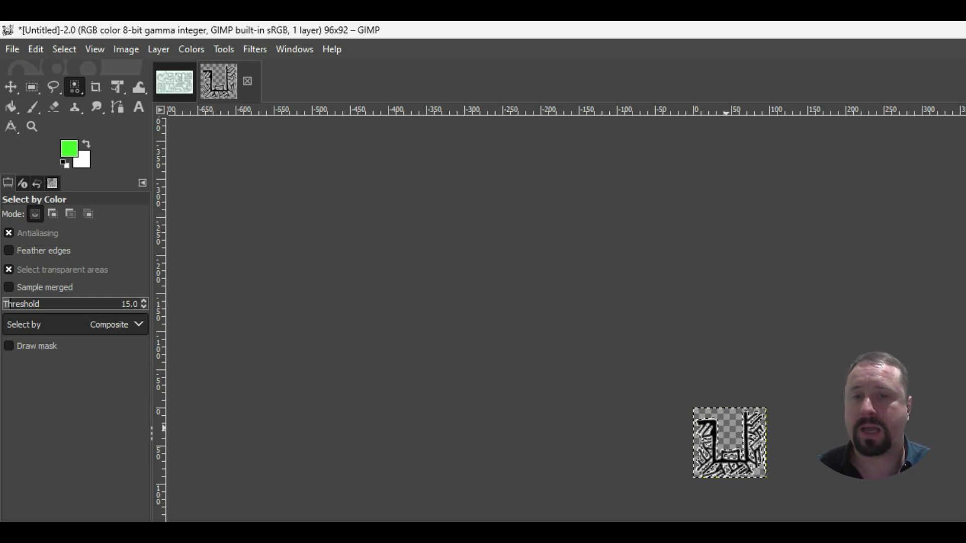
{"action": "left_click", "coordinate": [65, 49]}
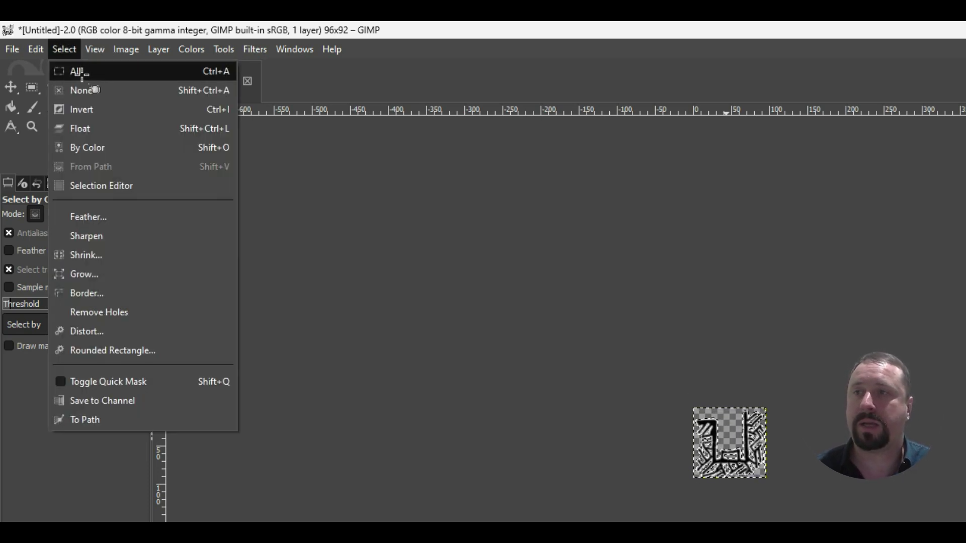
{"action": "left_click", "coordinate": [80, 72]}
{"action": "left_click", "coordinate": [35, 49]}
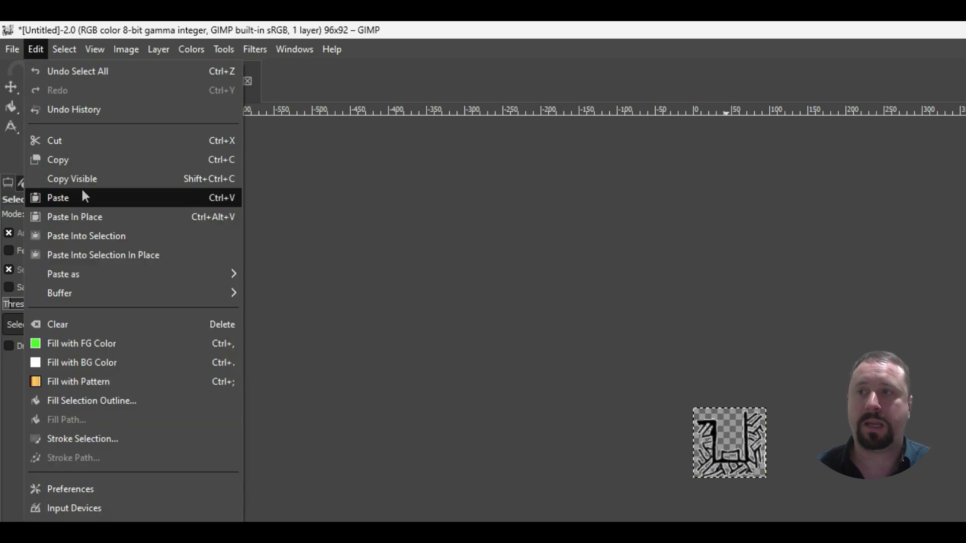
{"action": "left_click", "coordinate": [82, 166]}
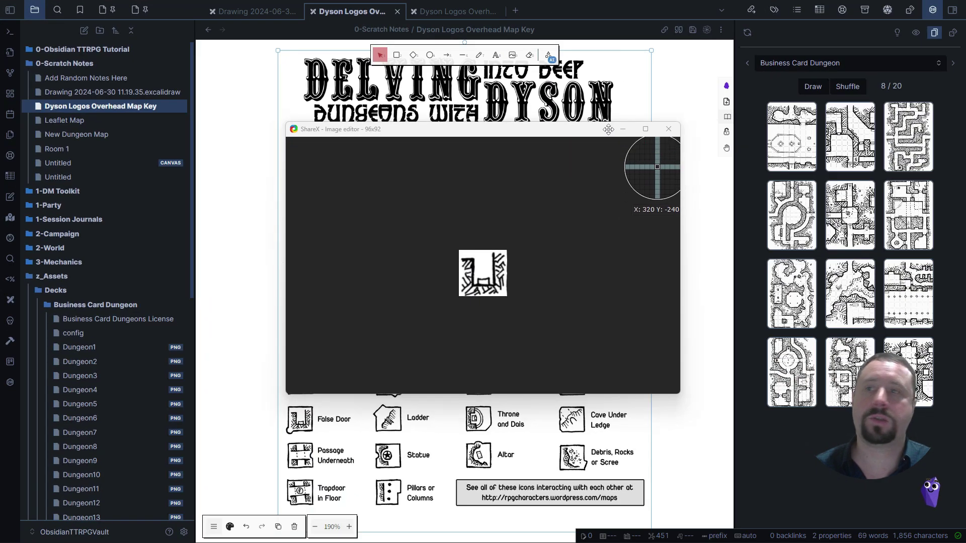
Switch to Obsidian, open Drawing 2024-06-30 11.19.35.excalidraw, paste the False Door symbol beside the maze and rotate it a quarter turn clockwise.
{"action": "left_click", "coordinate": [774, 153]}
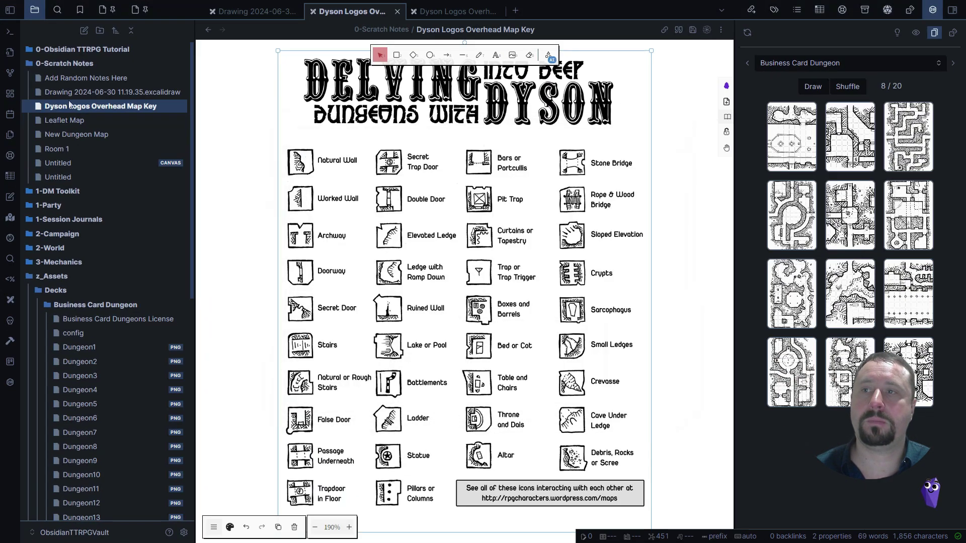
{"action": "left_click", "coordinate": [71, 96]}
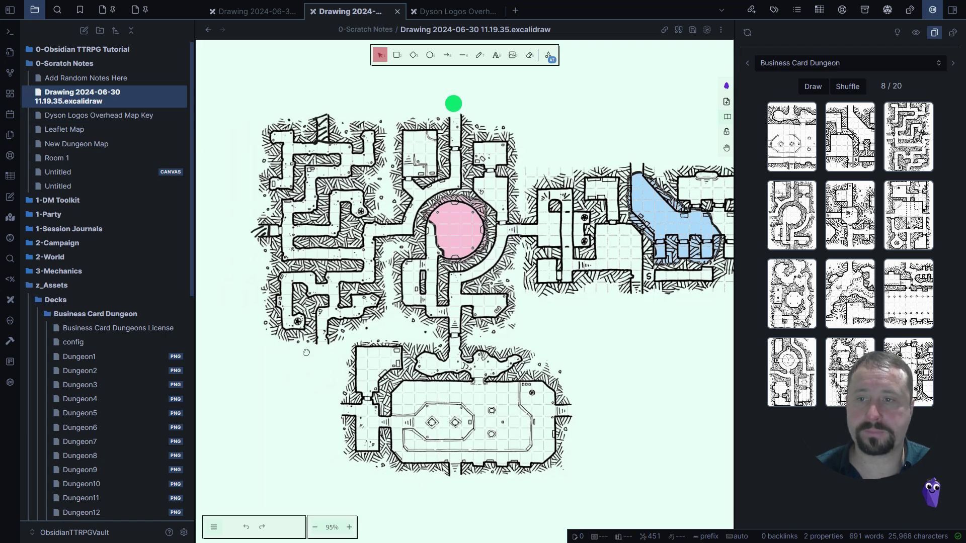
{"action": "scroll", "coordinate": [371, 282], "scroll_direction": "up", "scroll_amount": 4}
{"action": "scroll", "coordinate": [384, 280], "scroll_direction": "down", "scroll_amount": 4}
{"action": "scroll", "coordinate": [384, 252], "scroll_direction": "up", "scroll_amount": 5}
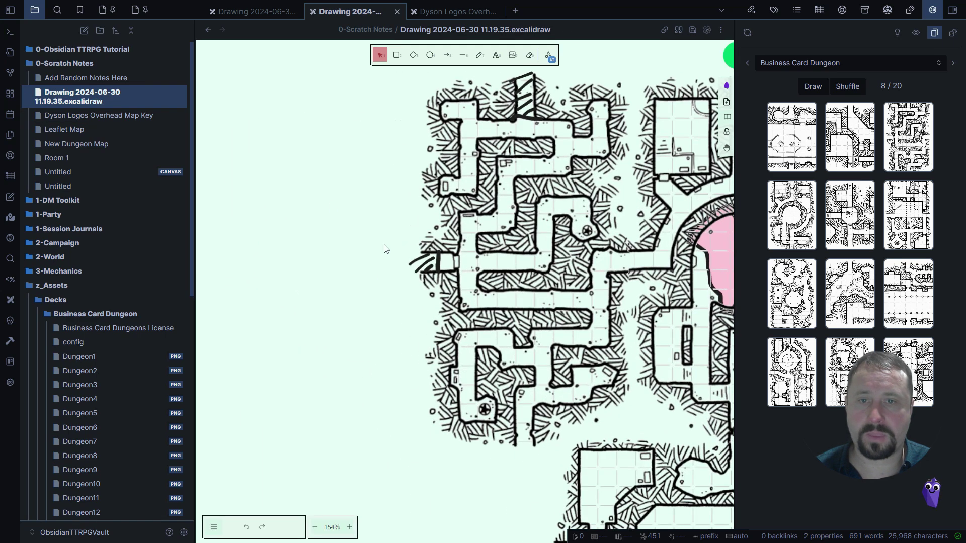
{"action": "key", "text": "ctrl+v"}
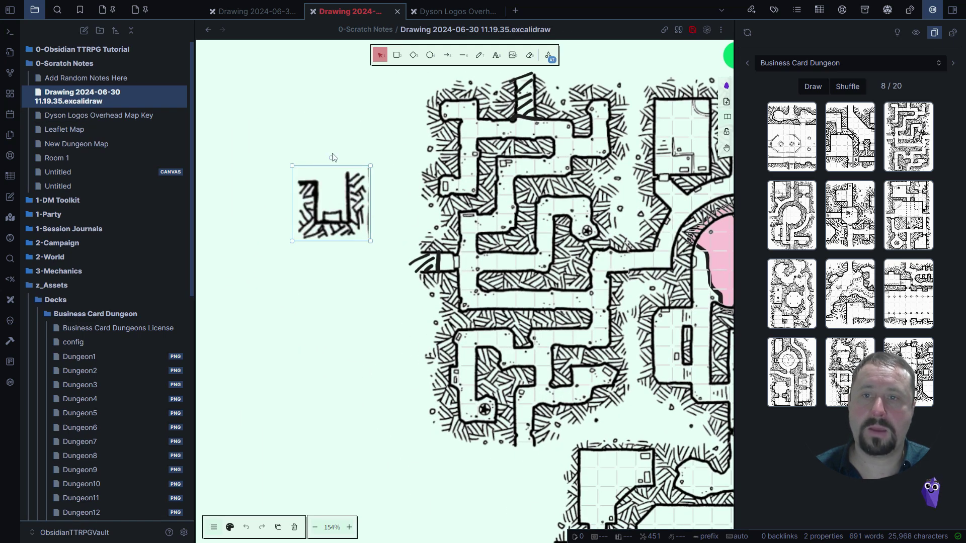
{"action": "left_click_drag", "start_coordinate": [332, 157], "coordinate": [367, 203]}
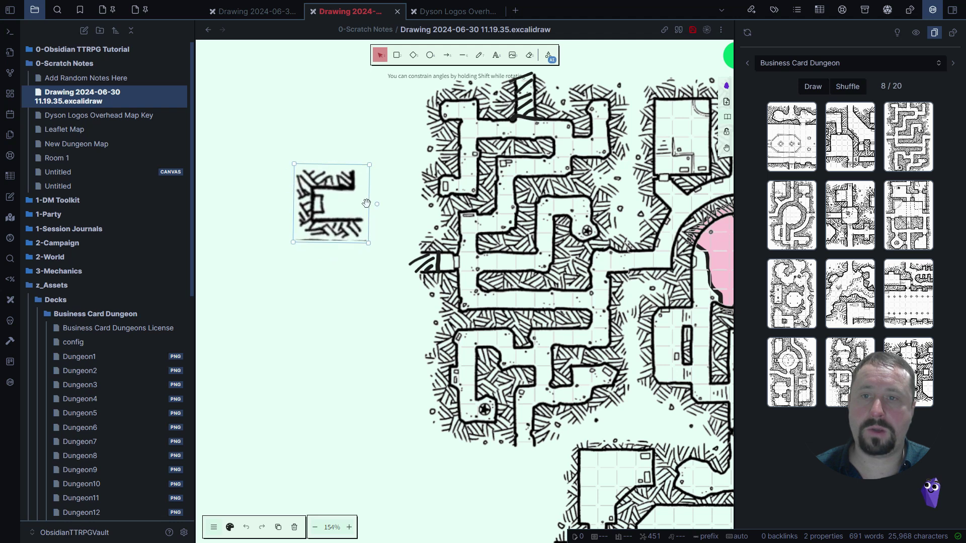
Remove the hatch strokes blocking the maze's west exit and fit the False Door symbol, scaled to the corridor width, over that exit.
{"action": "left_click", "coordinate": [417, 283]}
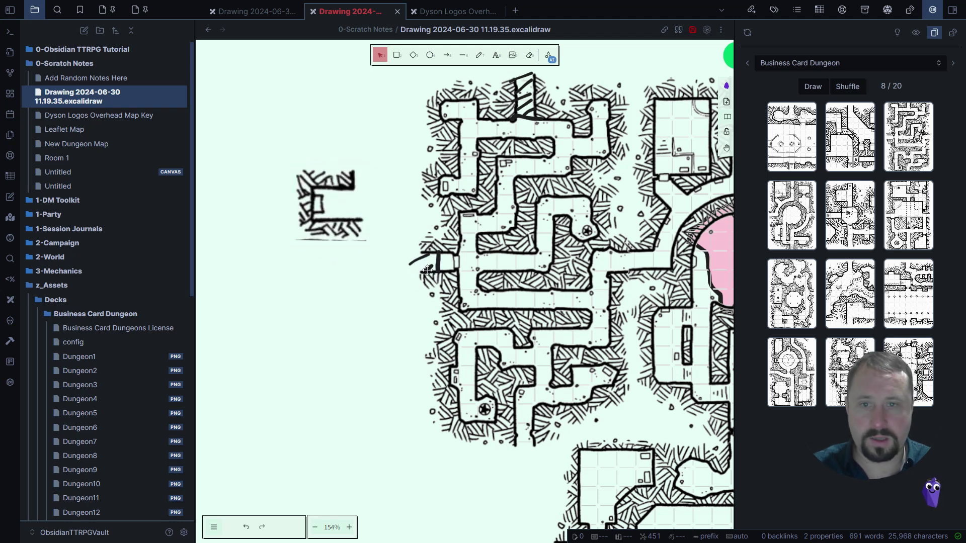
{"action": "left_click", "coordinate": [330, 198]}
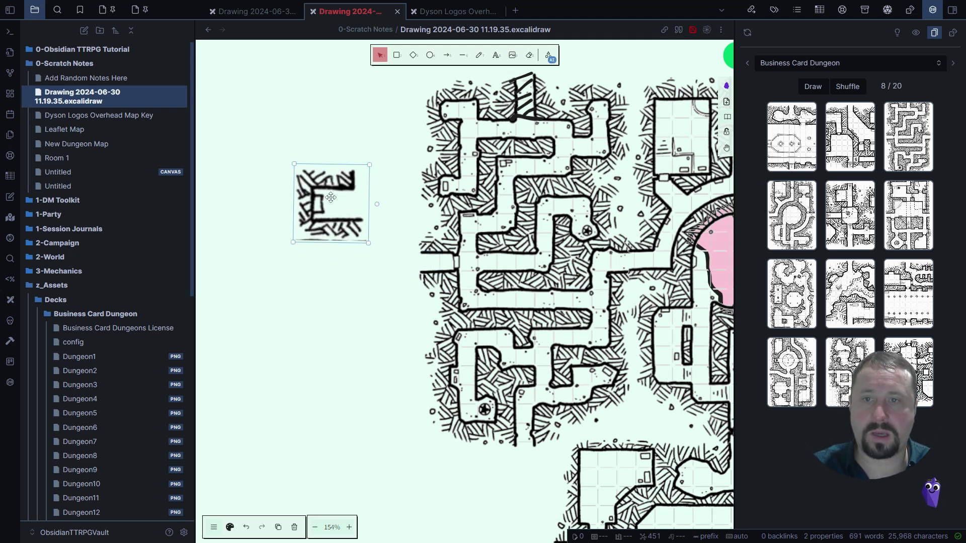
{"action": "left_click_drag", "start_coordinate": [370, 164], "coordinate": [334, 205]}
{"action": "left_click_drag", "start_coordinate": [310, 239], "coordinate": [419, 276]}
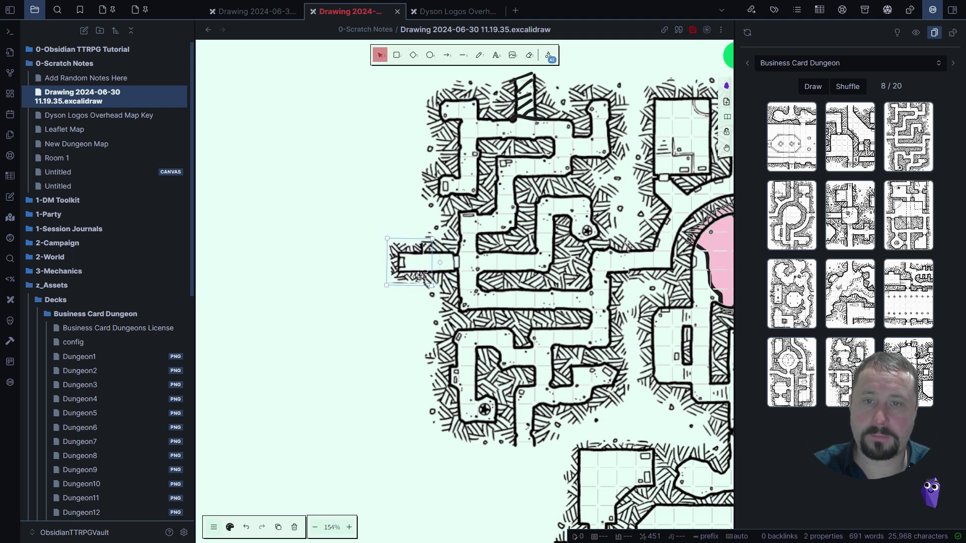
{"action": "left_click", "coordinate": [315, 315]}
Open the Dyson Logos Overhead Map Key drawing and look through its legend for other usable map symbols.
{"action": "scroll", "coordinate": [331, 305], "scroll_direction": "down", "scroll_amount": 5}
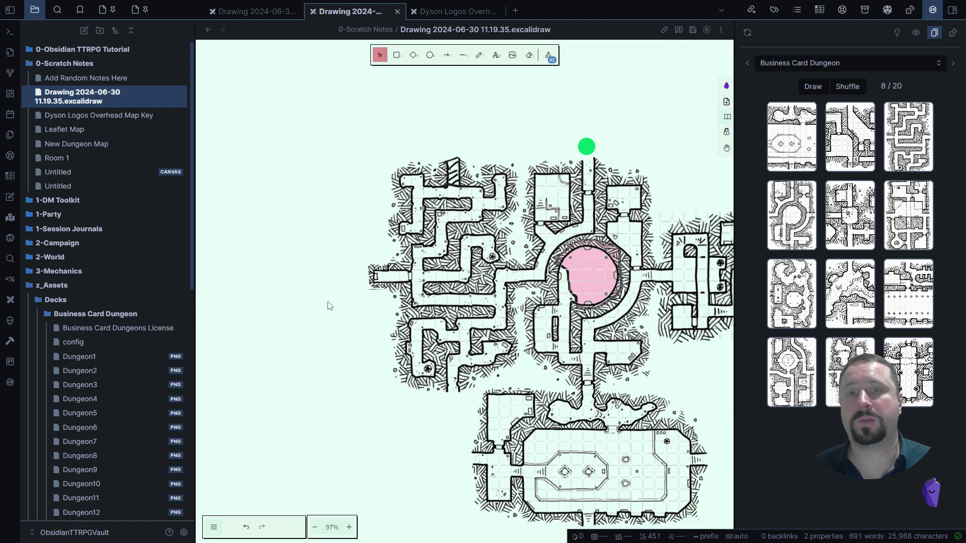
{"action": "scroll", "coordinate": [326, 309], "scroll_direction": "down", "scroll_amount": 3}
{"action": "scroll", "coordinate": [326, 308], "scroll_direction": "right", "scroll_amount": 3}
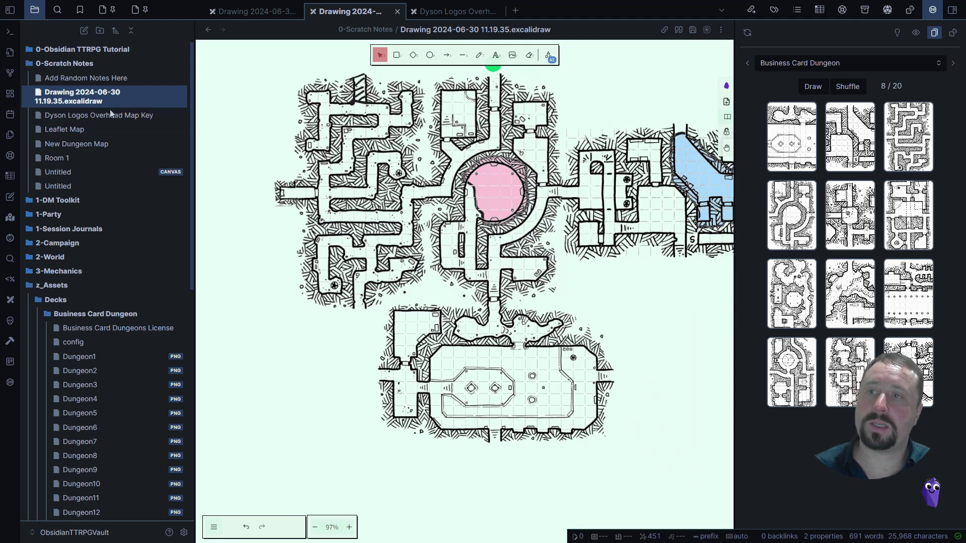
{"action": "left_click", "coordinate": [103, 112]}
{"action": "scroll", "coordinate": [632, 322], "scroll_direction": "down", "scroll_amount": 3}
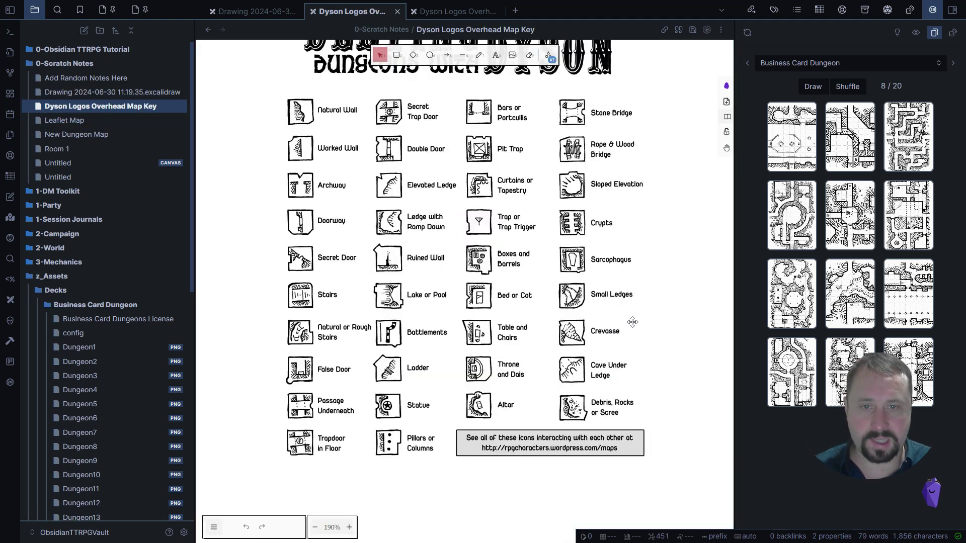
{"action": "scroll", "coordinate": [633, 322], "scroll_direction": "down", "scroll_amount": 2}
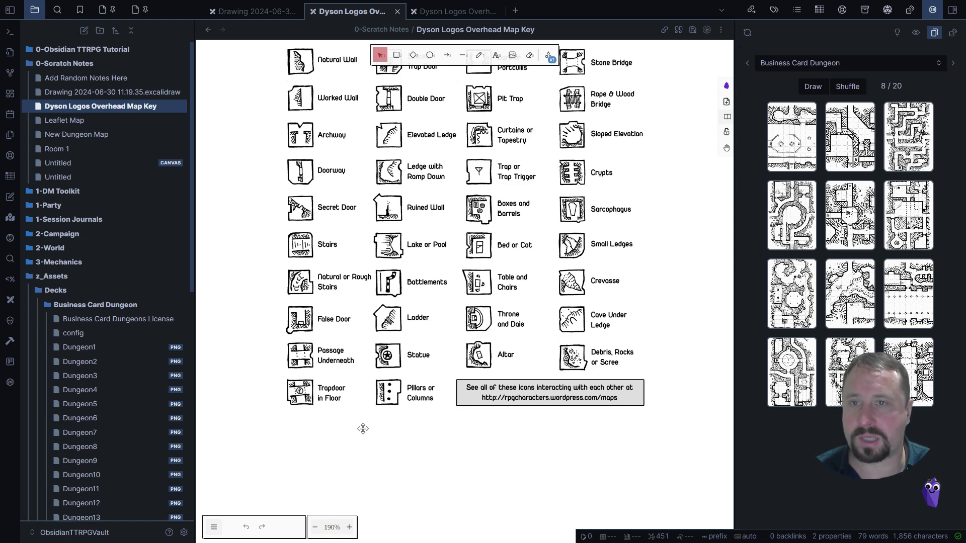
{"action": "scroll", "coordinate": [363, 429], "scroll_direction": "up", "scroll_amount": 2}
{"action": "scroll", "coordinate": [364, 429], "scroll_direction": "down", "scroll_amount": 3}
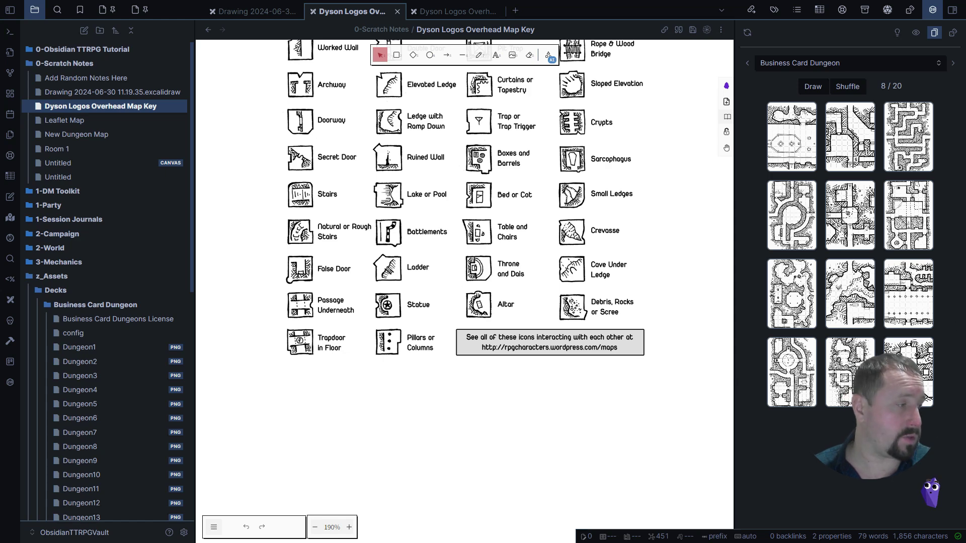
Switch to the ProFantasy map Test Buildings.FCW and place the CA200 pentagram magic circle symbol in the empty area east of the table.
{"action": "key", "text": "alt+Tab"}
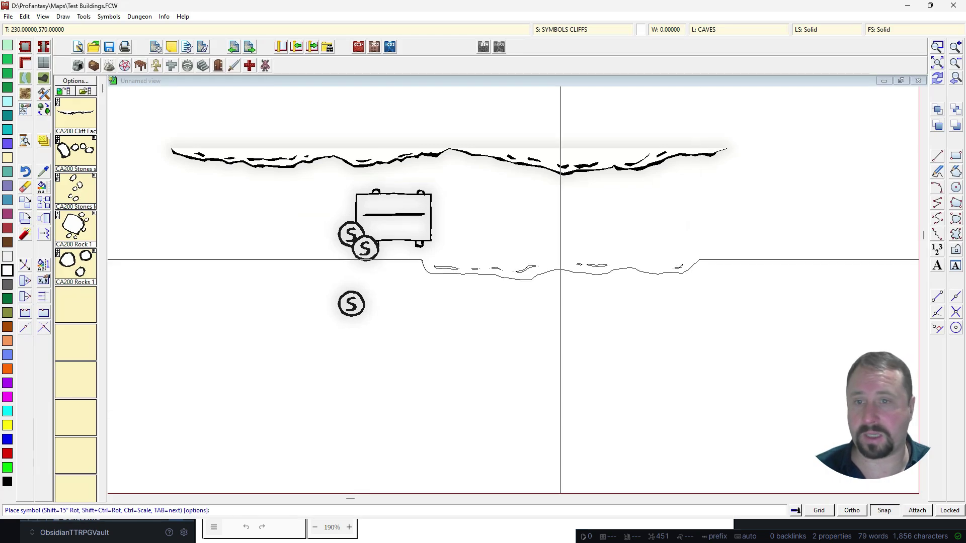
{"action": "key", "text": "Escape"}
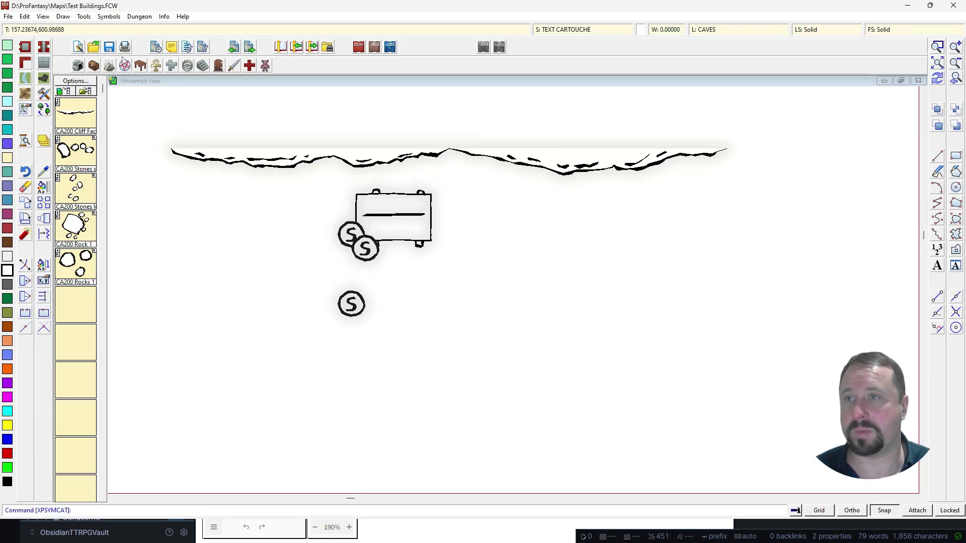
{"action": "left_click", "coordinate": [124, 65]}
{"action": "left_click", "coordinate": [78, 115]}
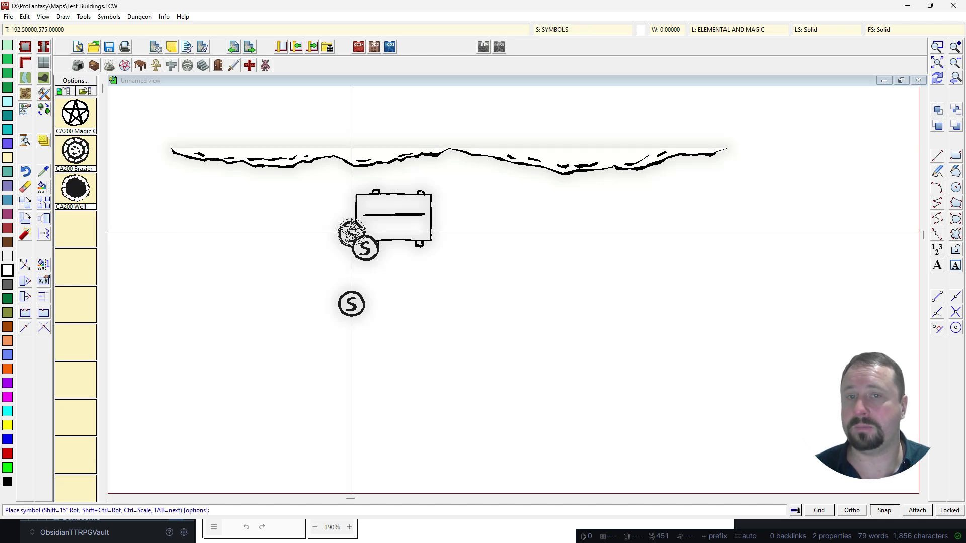
{"action": "left_click", "coordinate": [505, 246]}
{"action": "key", "text": "Escape"}
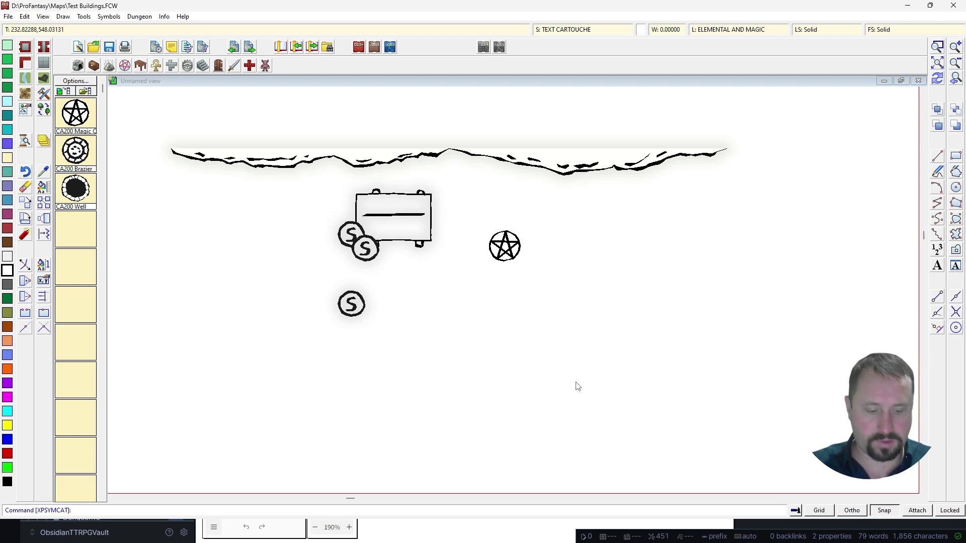
Capture the pentagram as a screen region of about 82 × 76 pixels and paste it into GIMP as a new image.
{"action": "key", "text": "ctrl+Print"}
{"action": "left_click_drag", "start_coordinate": [483, 226], "coordinate": [524, 264]}
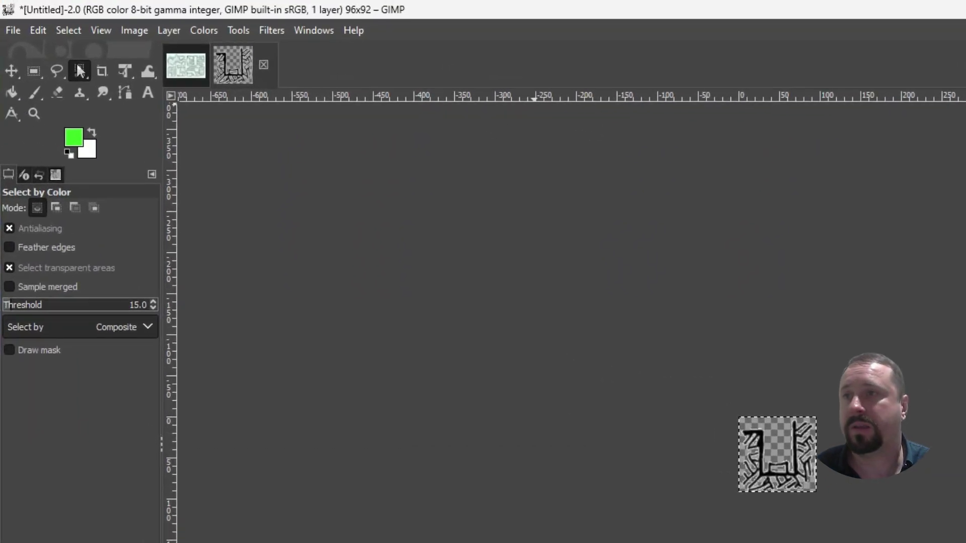
{"action": "left_click", "coordinate": [22, 19]}
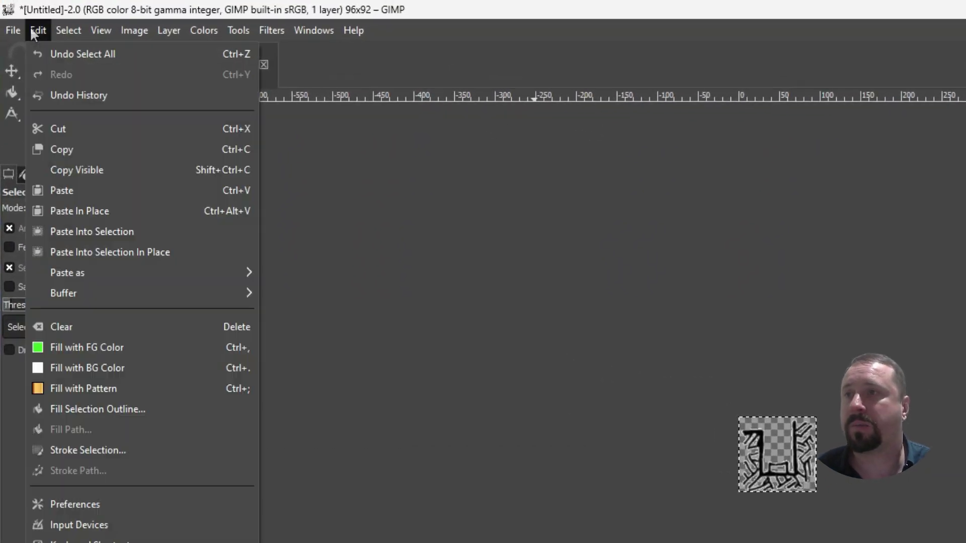
{"action": "mouse_move", "coordinate": [73, 274]}
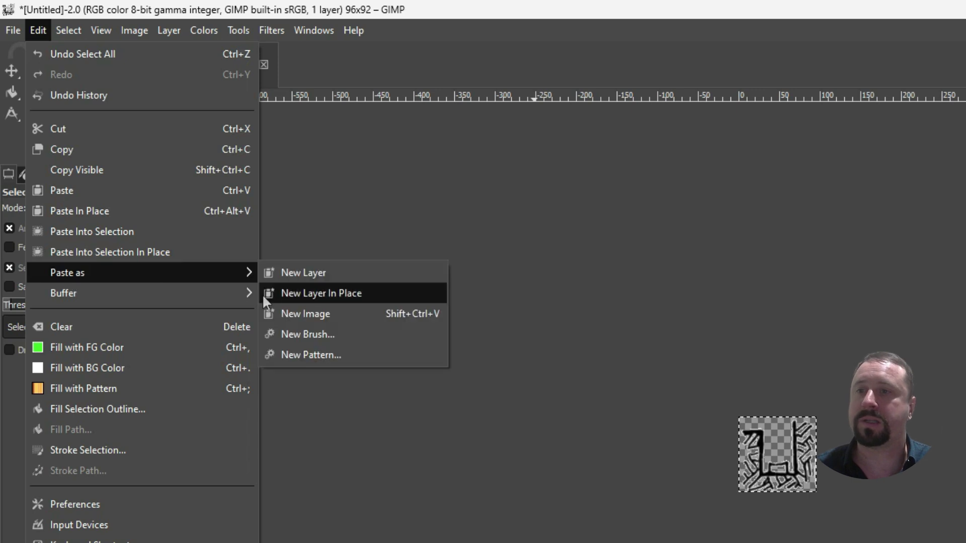
{"action": "left_click", "coordinate": [289, 321]}
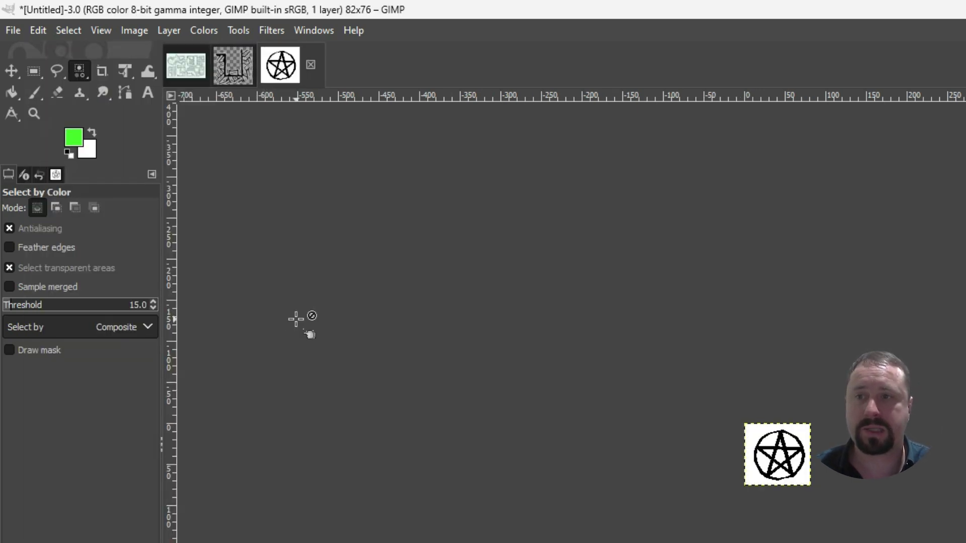
Check the pentagram layer's transparency options, then select its white background by color and delete it.
{"action": "left_click", "coordinate": [168, 31]}
{"action": "mouse_move", "coordinate": [215, 231]}
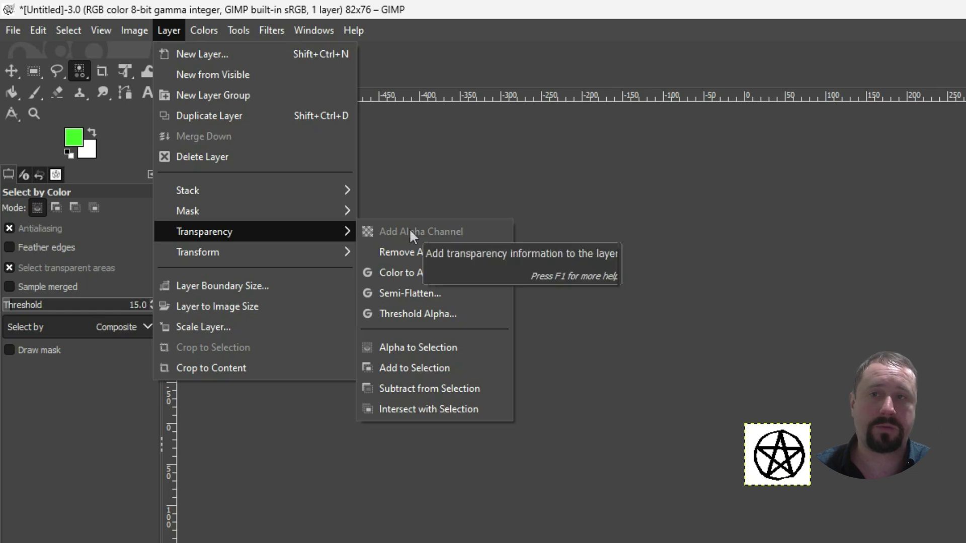
{"action": "mouse_move", "coordinate": [75, 33]}
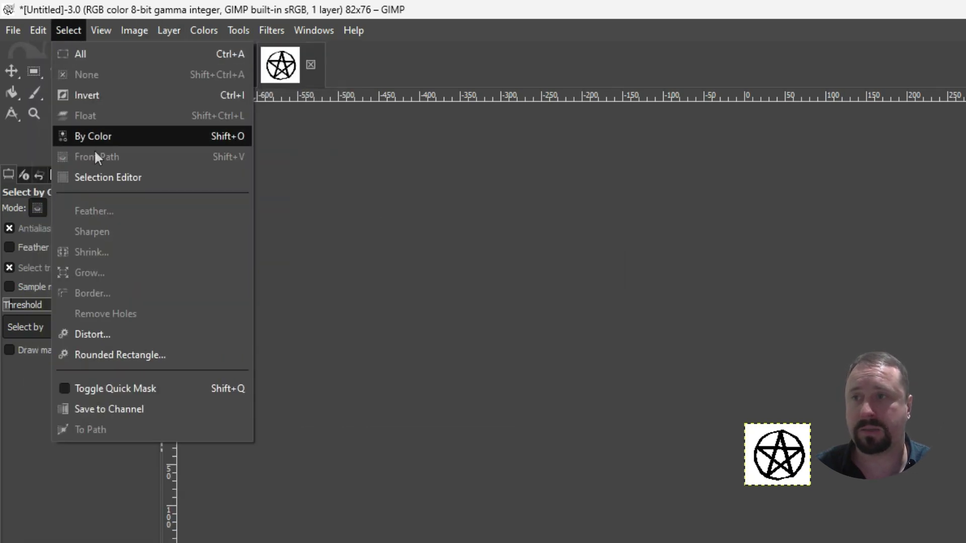
{"action": "left_click", "coordinate": [93, 136]}
{"action": "left_click", "coordinate": [764, 458]}
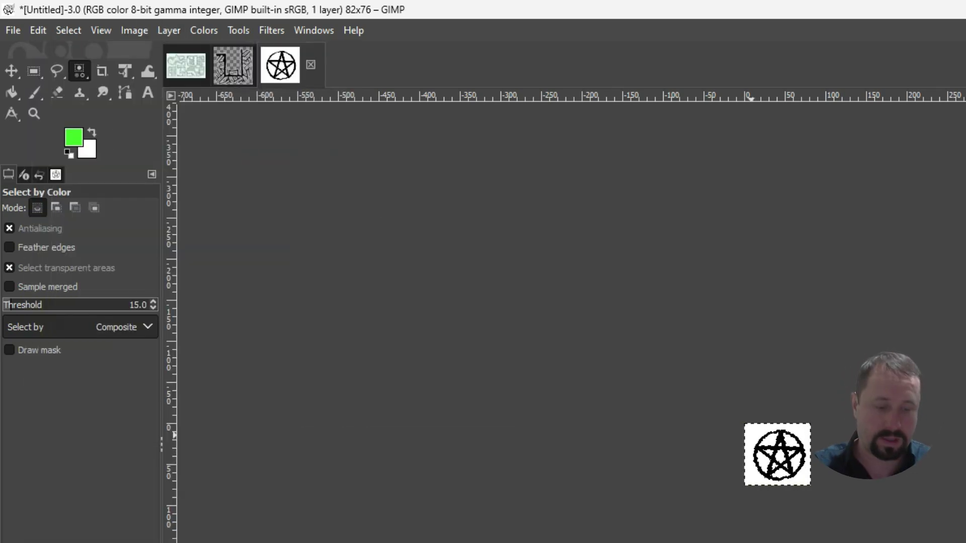
{"action": "key", "text": "Delete"}
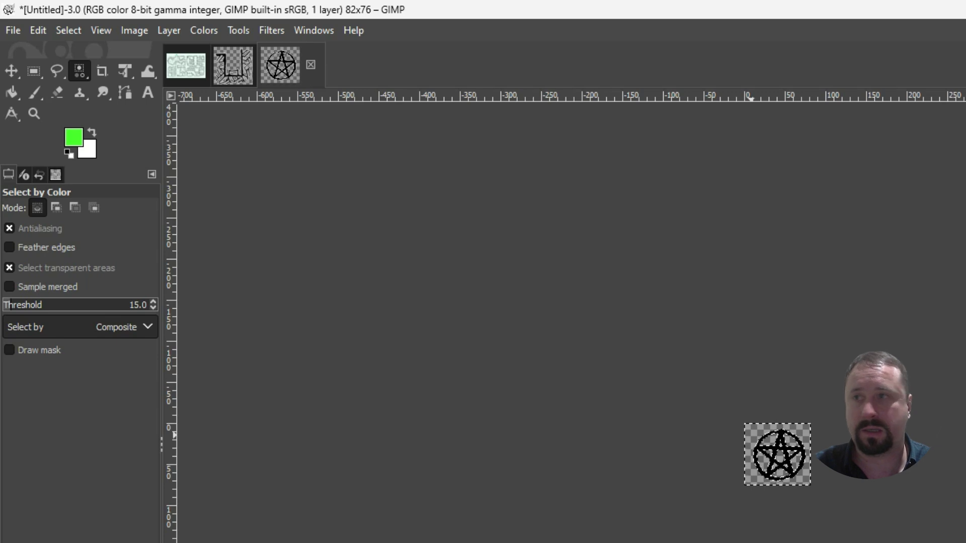
Crop the pentagram image to its content, then select all of it and copy it.
{"action": "left_click", "coordinate": [132, 32]}
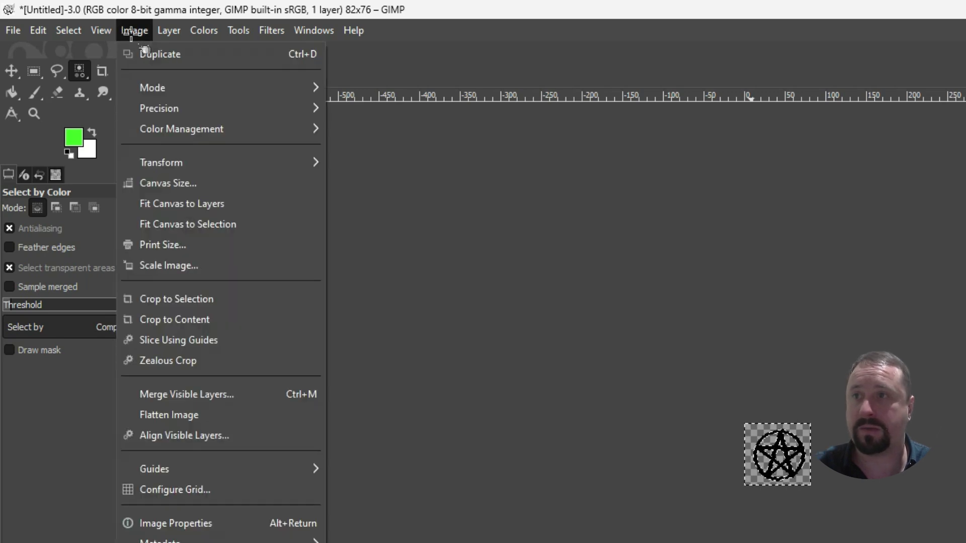
{"action": "left_click", "coordinate": [225, 321]}
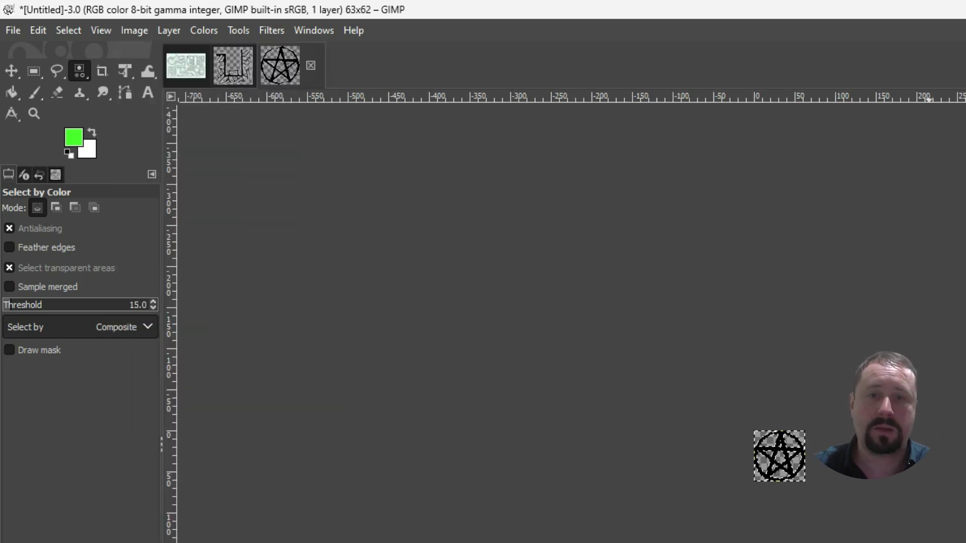
{"action": "left_click", "coordinate": [68, 31]}
{"action": "left_click", "coordinate": [80, 53]}
{"action": "left_click", "coordinate": [38, 30]}
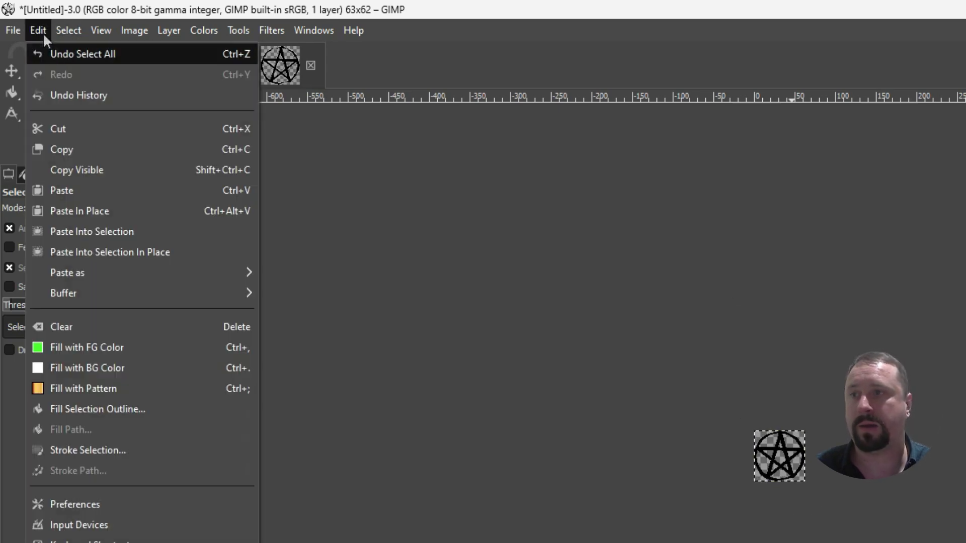
{"action": "left_click", "coordinate": [63, 148]}
Switch to Obsidian, paste the pentagram into the dungeon drawing and place it in the square room west of the blue pool.
{"action": "key", "text": "alt+Tab"}
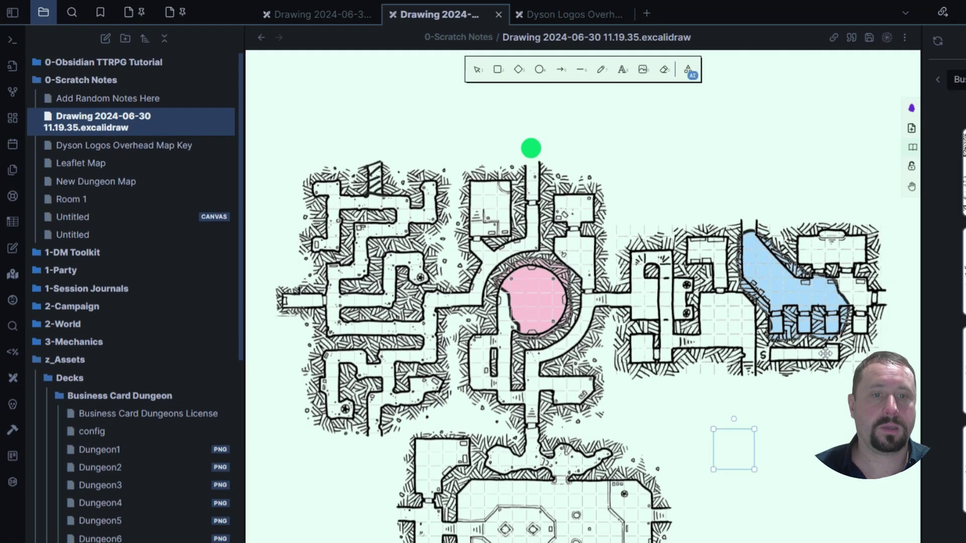
{"action": "key", "text": "ctrl+v"}
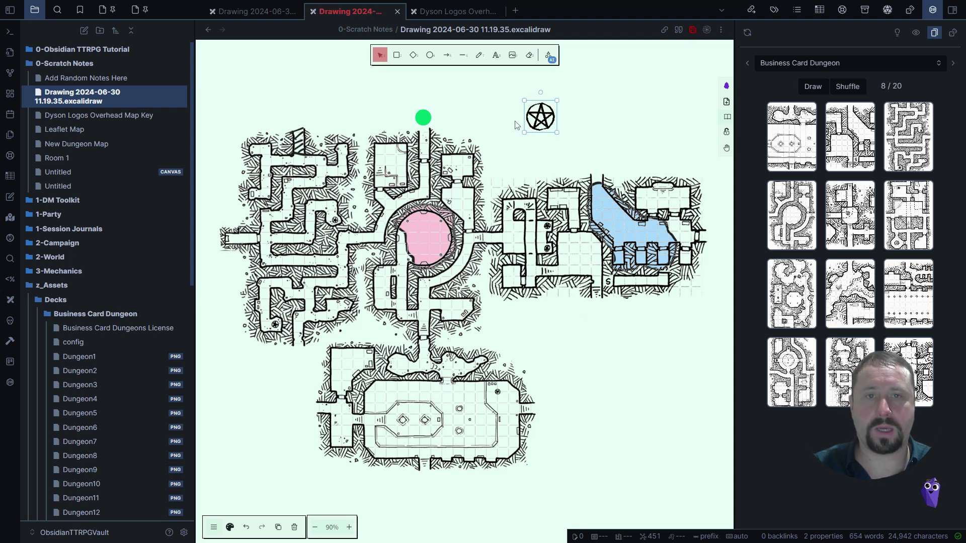
{"action": "left_click_drag", "start_coordinate": [540, 121], "coordinate": [581, 256]}
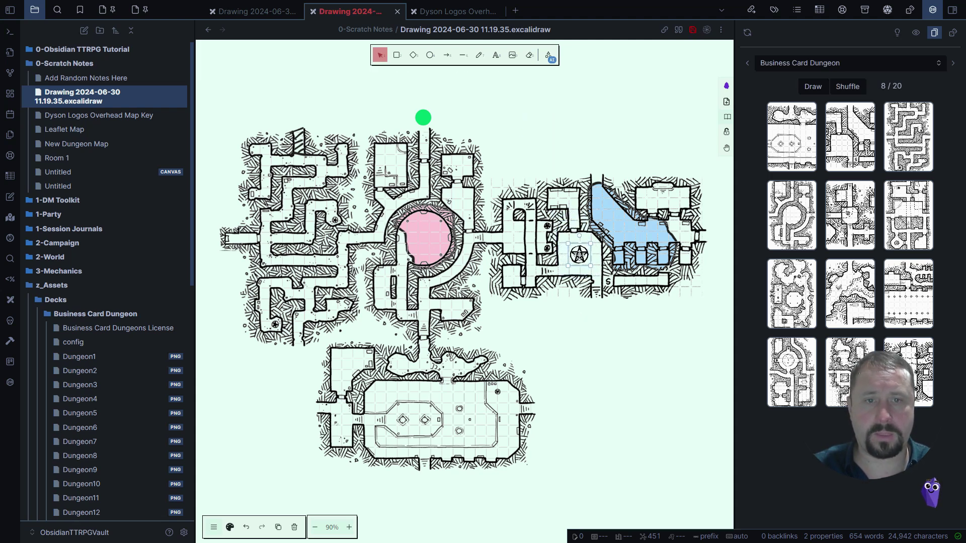
Deselect the pentagram, look over the Dyson Logos Overhead Map Key, and return to the dungeon drawing.
{"action": "left_click", "coordinate": [624, 343]}
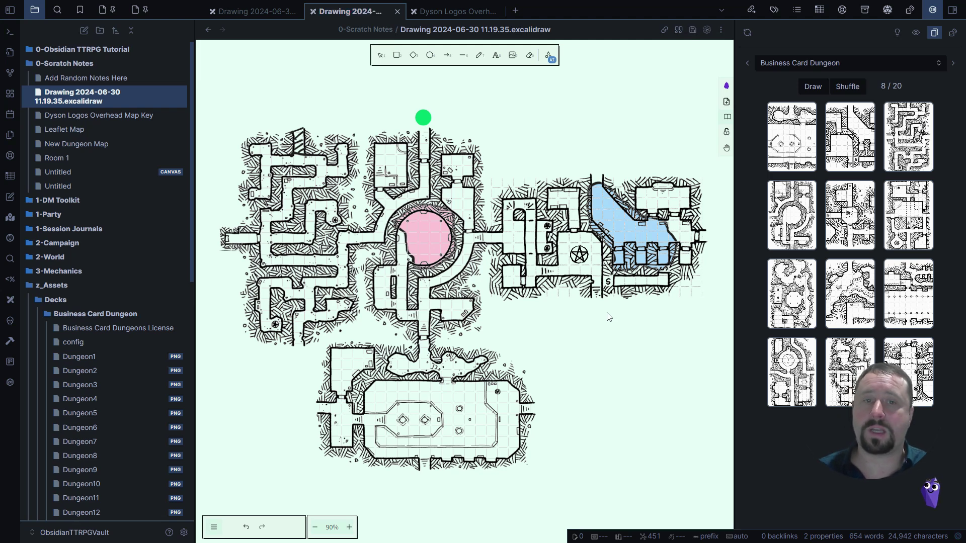
{"action": "left_click", "coordinate": [505, 212]}
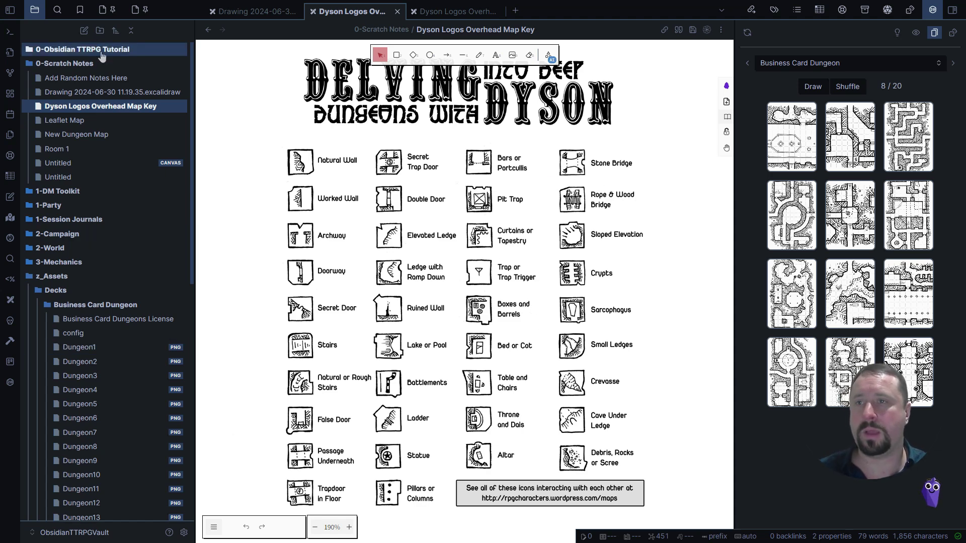
{"action": "left_click", "coordinate": [108, 93]}
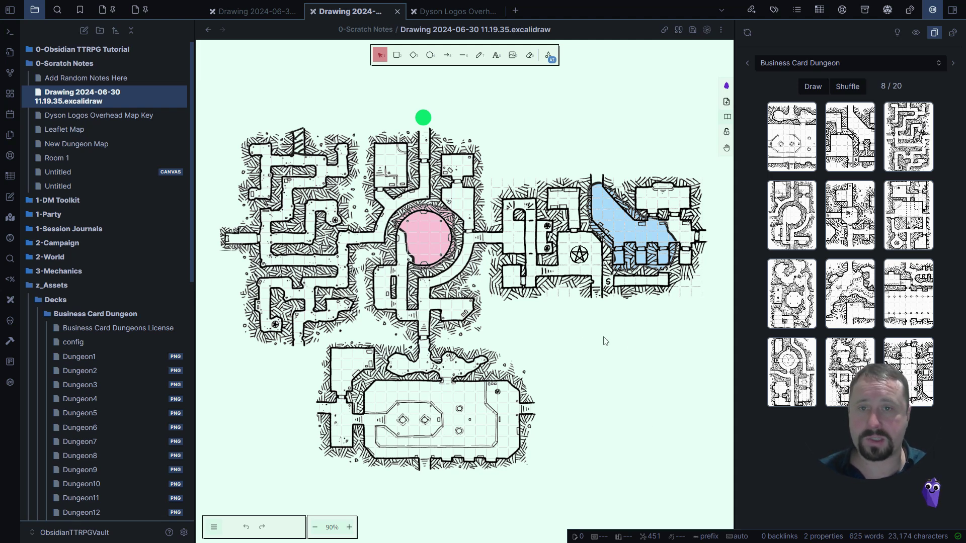
{"action": "scroll", "coordinate": [606, 341], "scroll_direction": "down", "scroll_amount": 2}
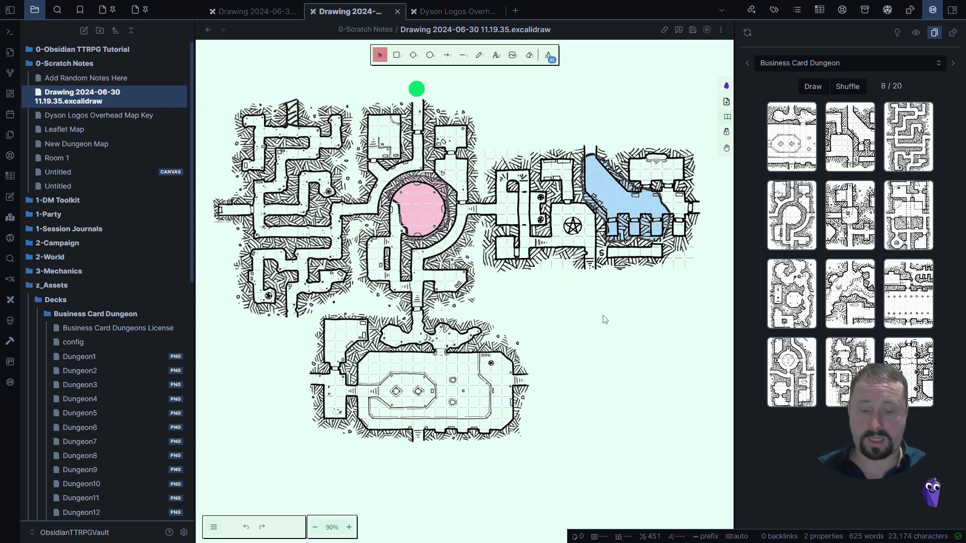
{"action": "scroll", "coordinate": [491, 524], "scroll_direction": "up", "scroll_amount": 2}
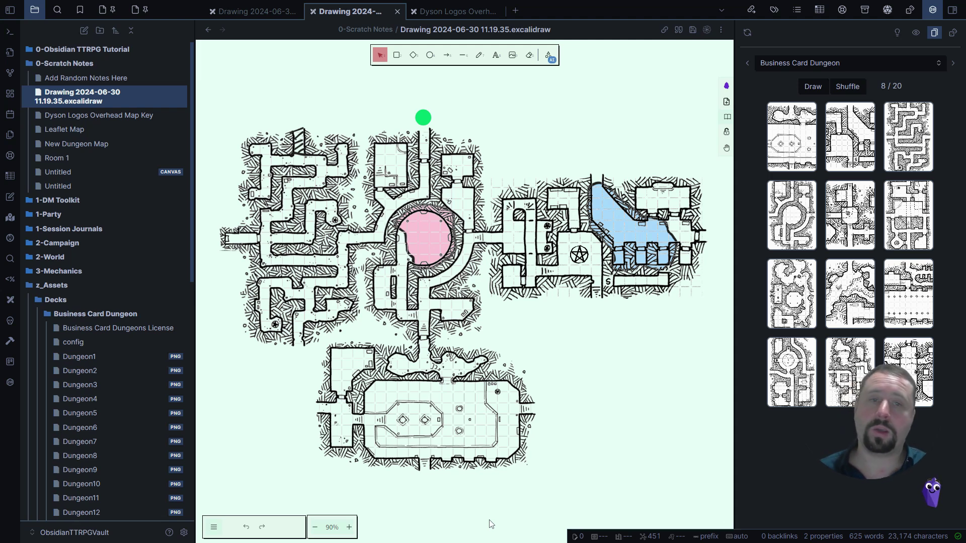
Export the dungeon drawing as a PNG to the clipboard with the image padding set to 0.
{"action": "left_click", "coordinate": [213, 527]}
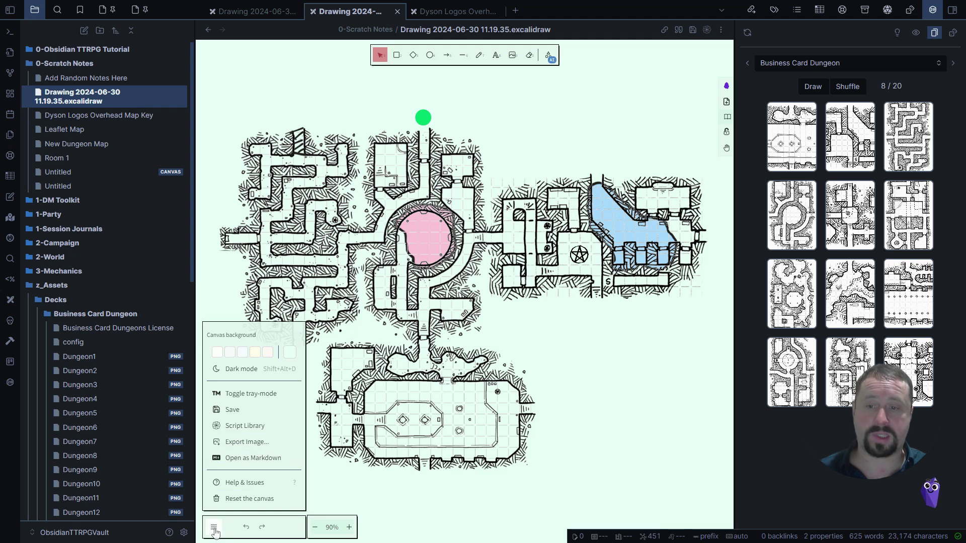
{"action": "left_click", "coordinate": [247, 443]}
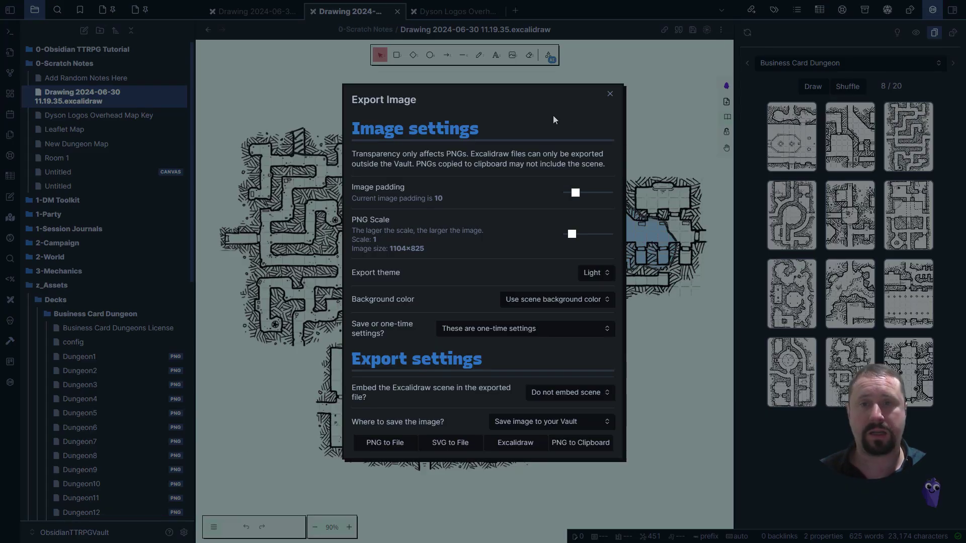
{"action": "left_click_drag", "start_coordinate": [575, 193], "coordinate": [561, 197]}
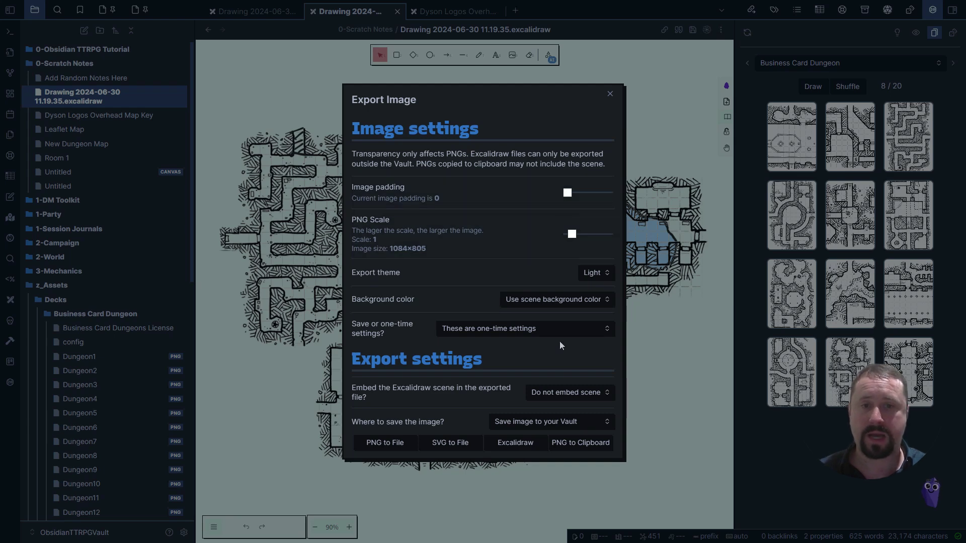
{"action": "left_click", "coordinate": [573, 444]}
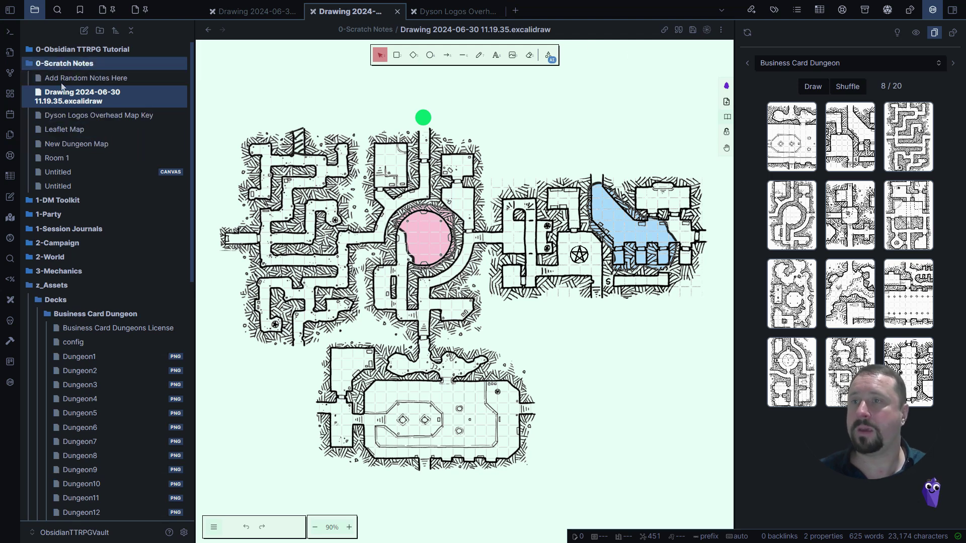
Create a new note in the 0-Scratch Notes folder and paste the exported dungeon map image into it.
{"action": "right_click", "coordinate": [59, 66]}
{"action": "left_click", "coordinate": [437, 172]}
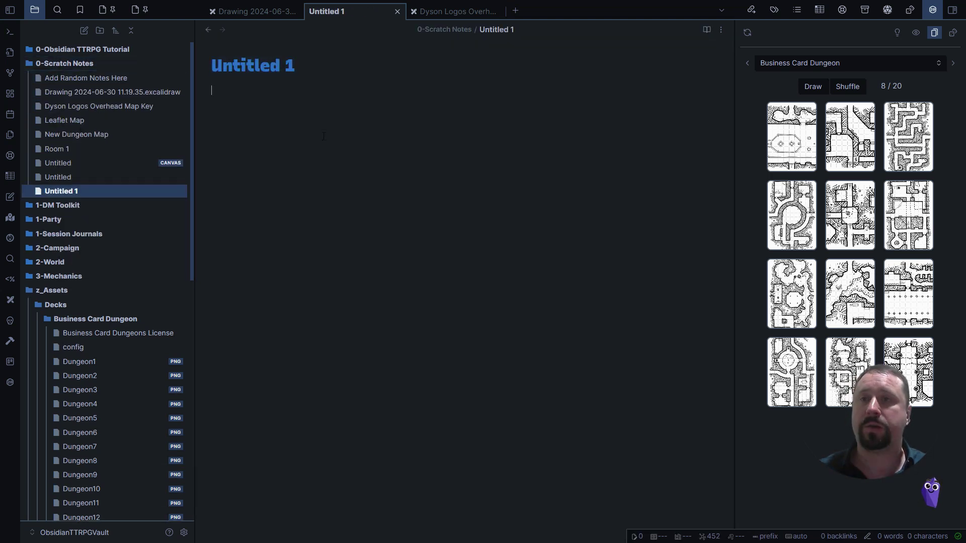
{"action": "key", "text": "ctrl+v"}
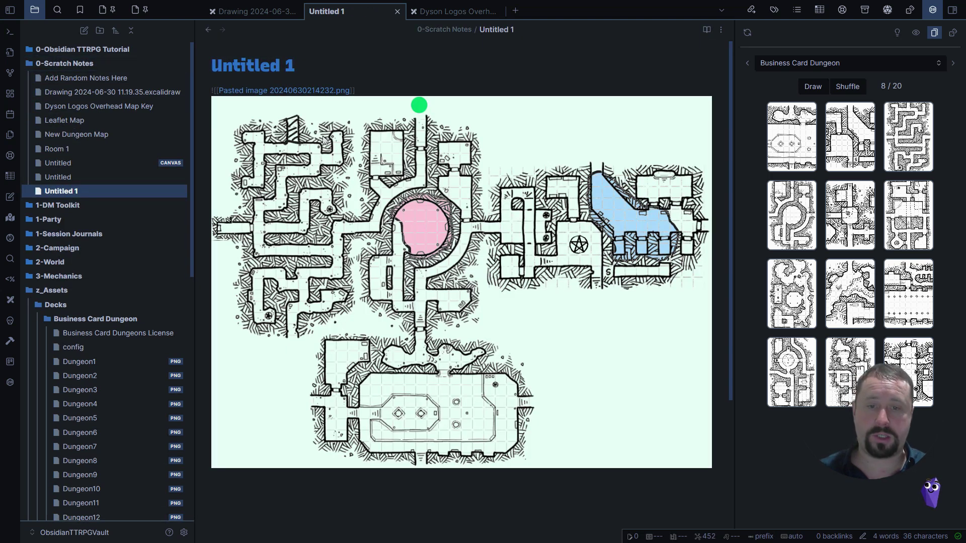
{"action": "left_click_drag", "start_coordinate": [351, 91], "coordinate": [218, 100]}
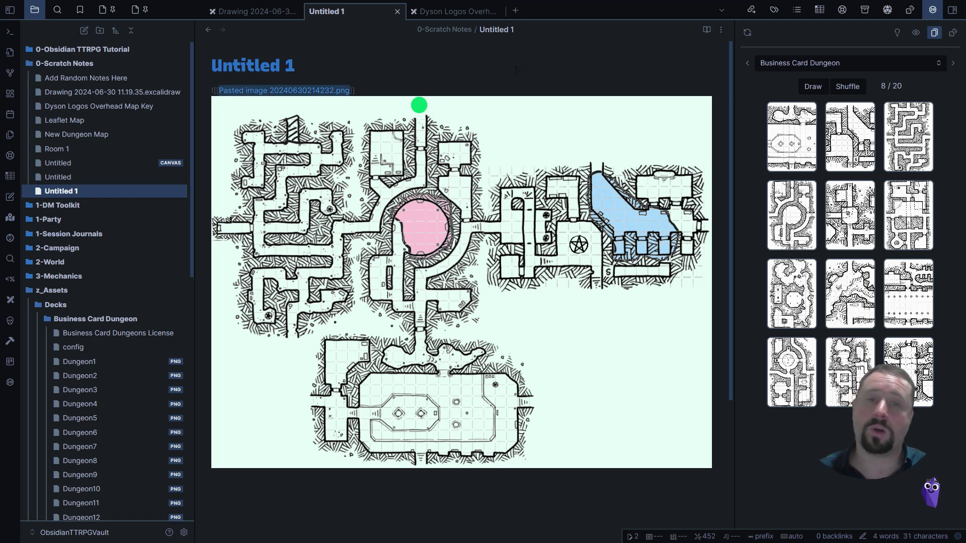
{"action": "left_click", "coordinate": [534, 89]}
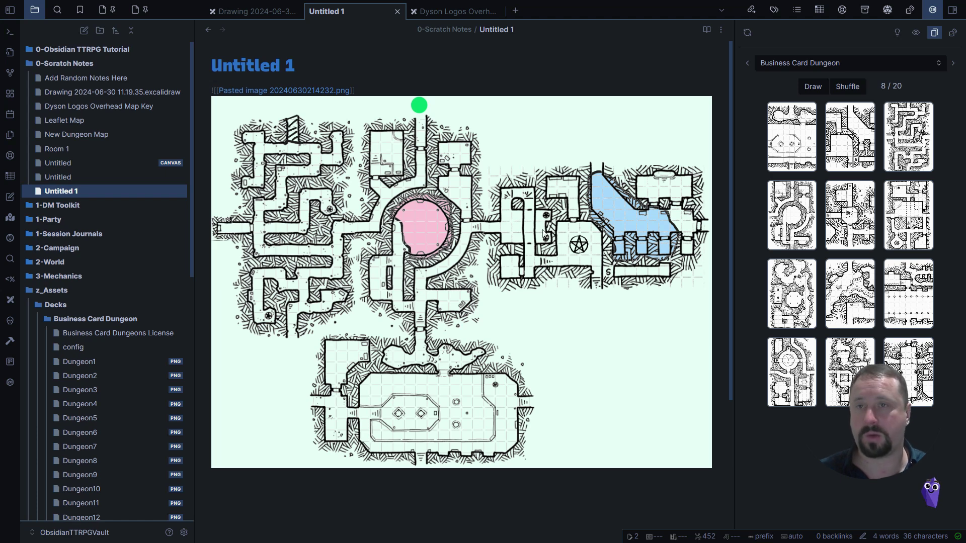
Return to the dungeon drawing, add a red upward triangle emoji as text, and place it just west of the pentagram.
{"action": "left_click", "coordinate": [252, 11]}
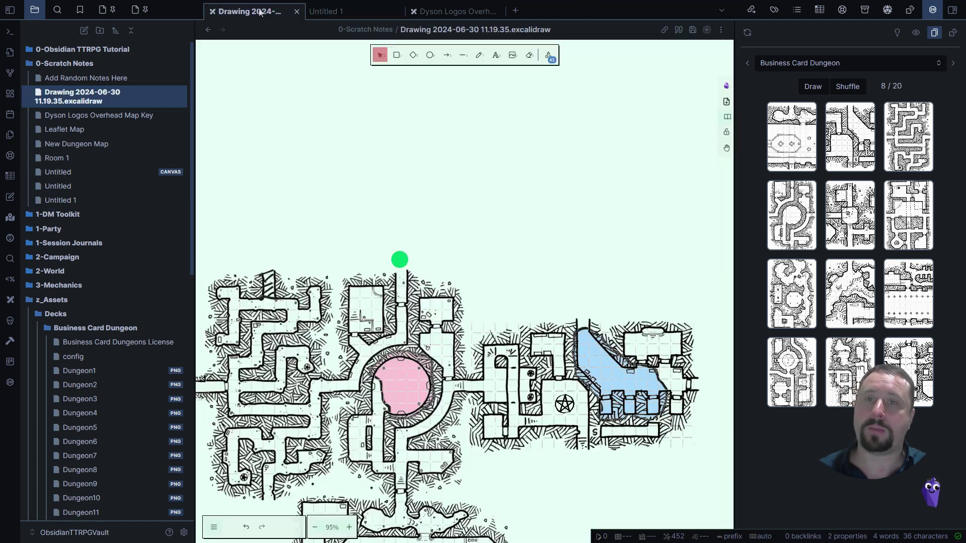
{"action": "scroll", "coordinate": [560, 291], "scroll_direction": "down", "scroll_amount": 1}
{"action": "scroll", "coordinate": [560, 290], "scroll_direction": "down", "scroll_amount": 4}
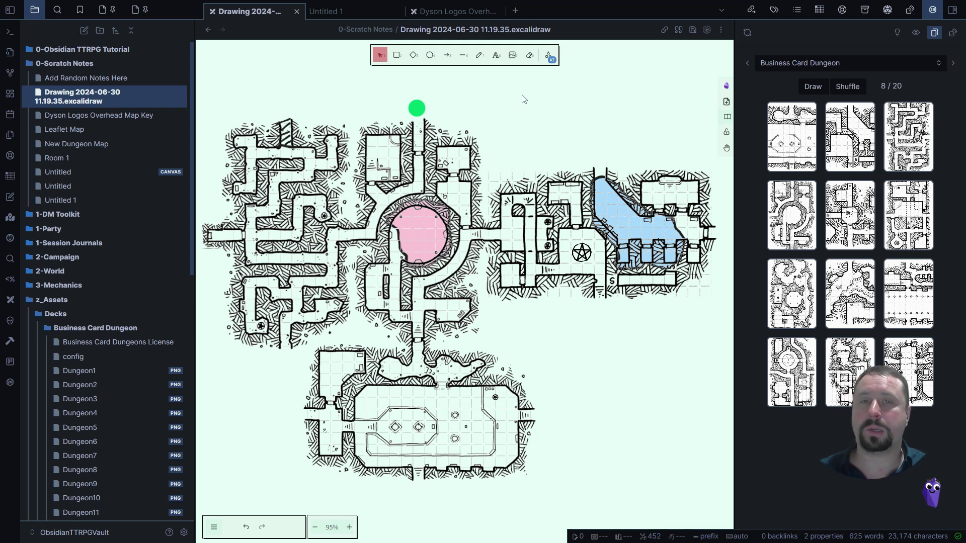
{"action": "double_click", "coordinate": [532, 121]}
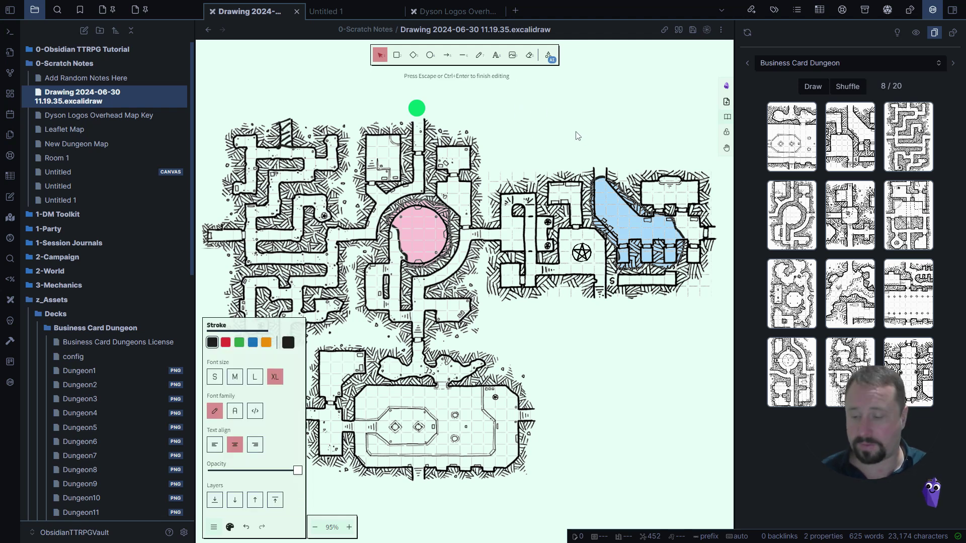
{"action": "key", "text": "super+period"}
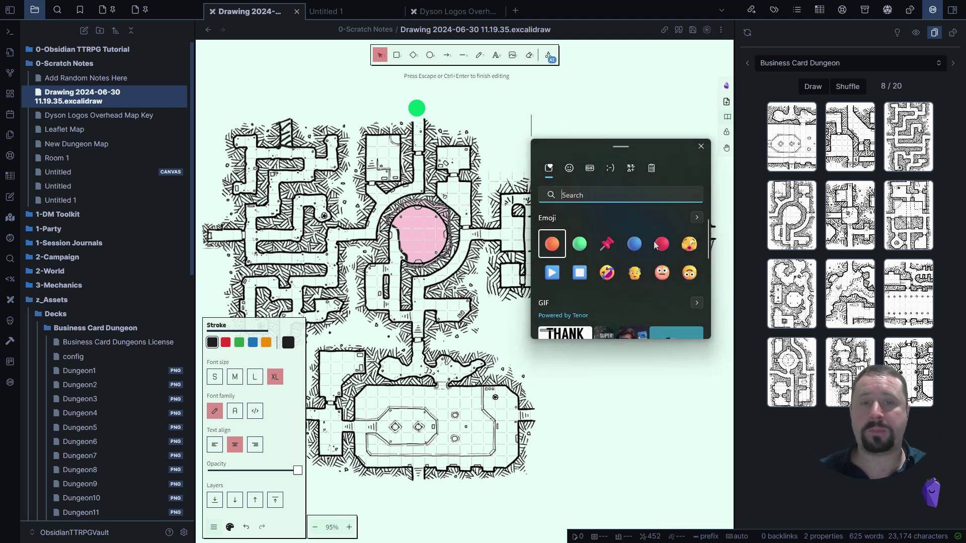
{"action": "type", "text": "trian"}
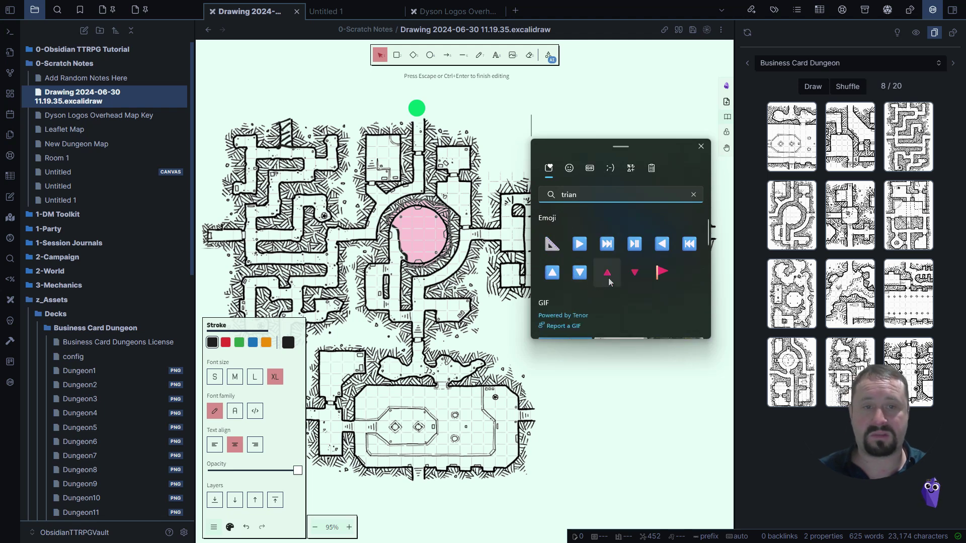
{"action": "left_click", "coordinate": [608, 275]}
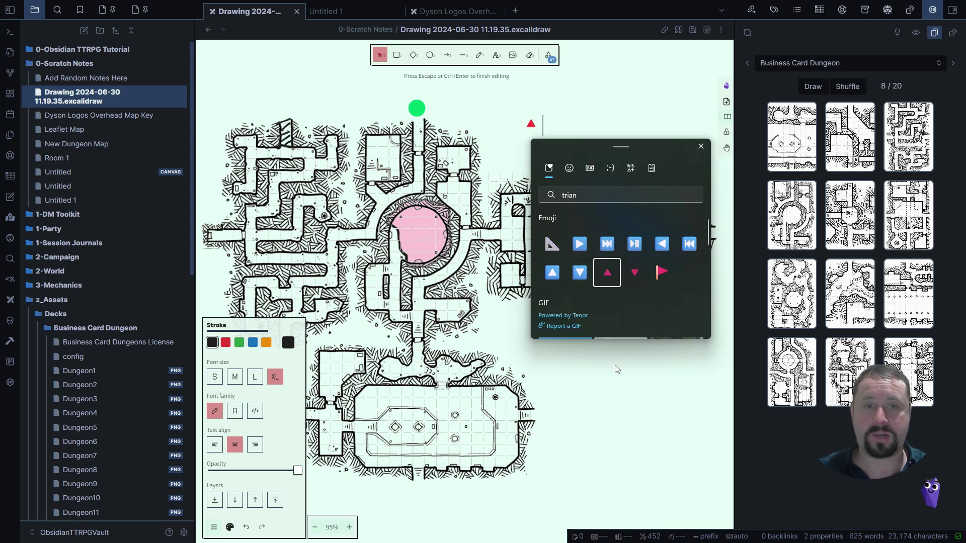
{"action": "left_click", "coordinate": [541, 125]}
{"action": "key", "text": "Escape"}
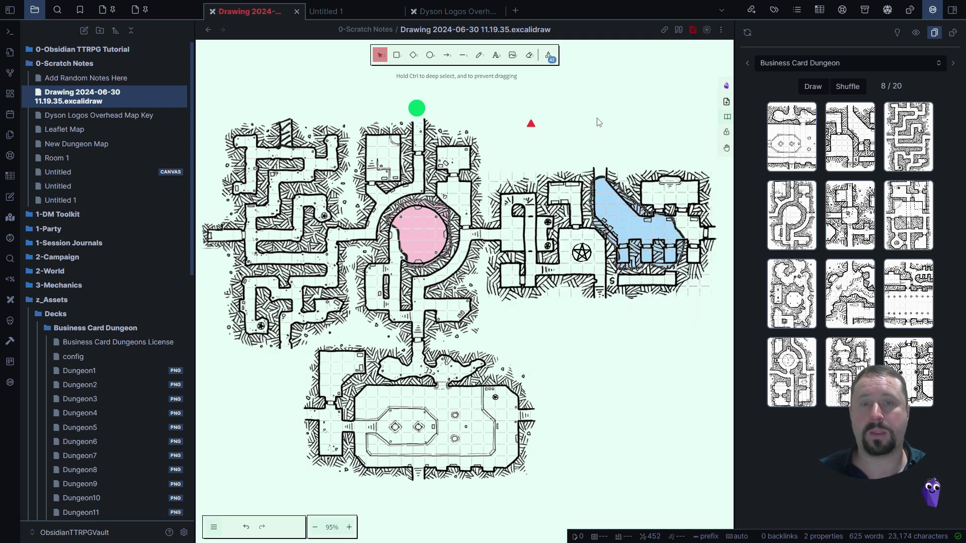
{"action": "left_click_drag", "start_coordinate": [530, 123], "coordinate": [566, 257]}
{"action": "left_click", "coordinate": [582, 329]}
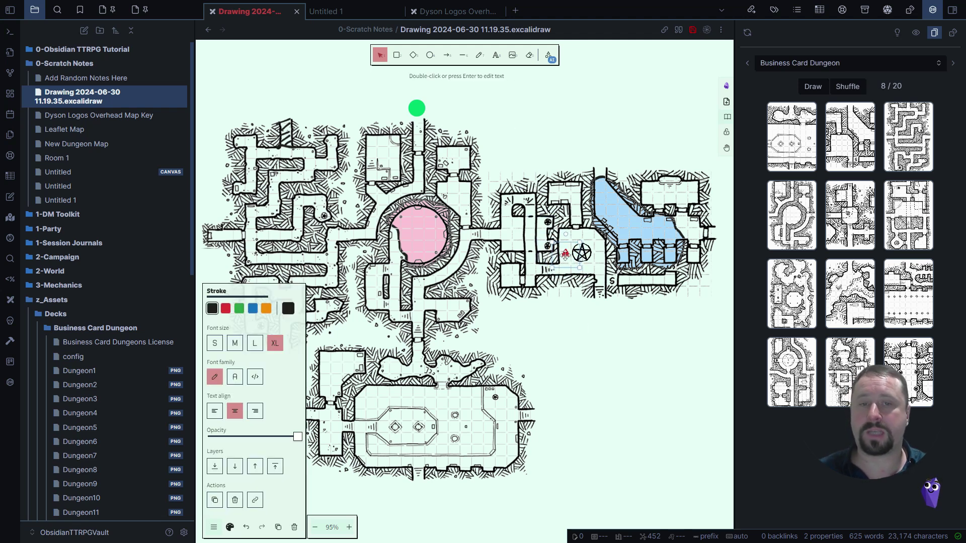
Insert a link from the red triangle marker to the Room 1 note in 0-Scratch Notes.
{"action": "right_click", "coordinate": [566, 257]}
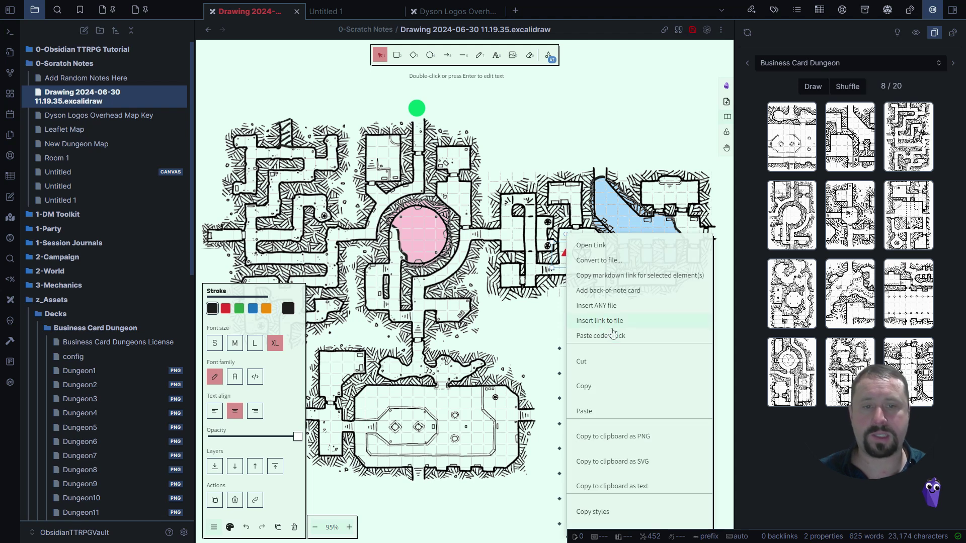
{"action": "left_click", "coordinate": [632, 324]}
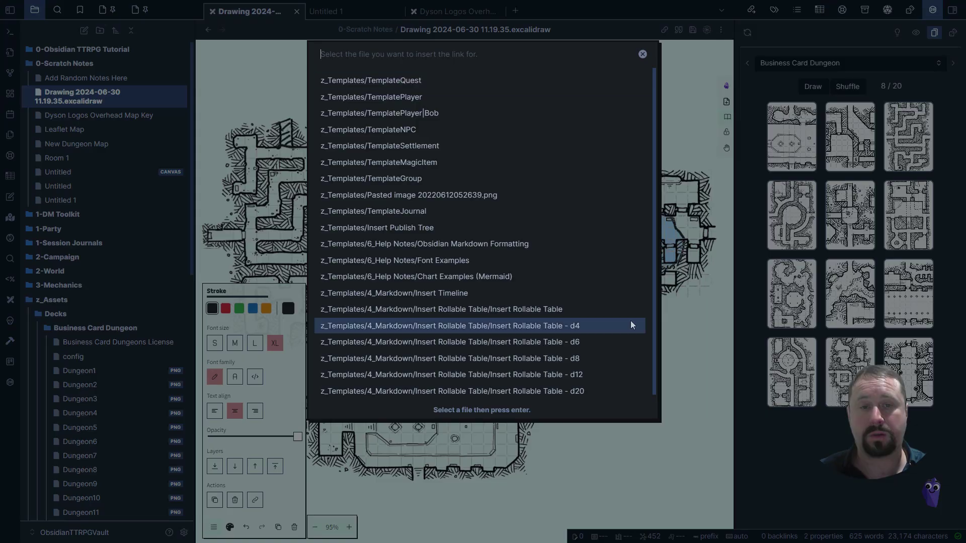
{"action": "type", "text": "Room 1"}
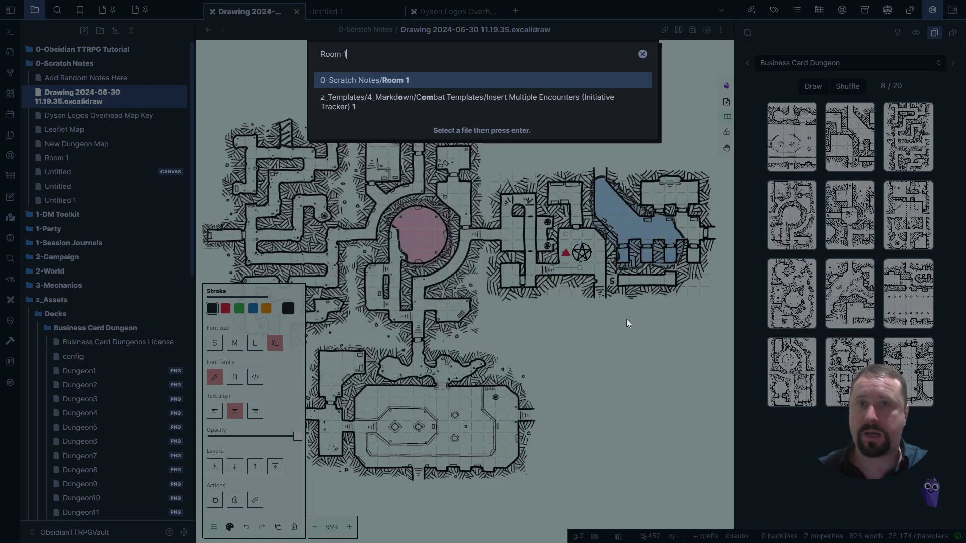
{"action": "left_click", "coordinate": [497, 81]}
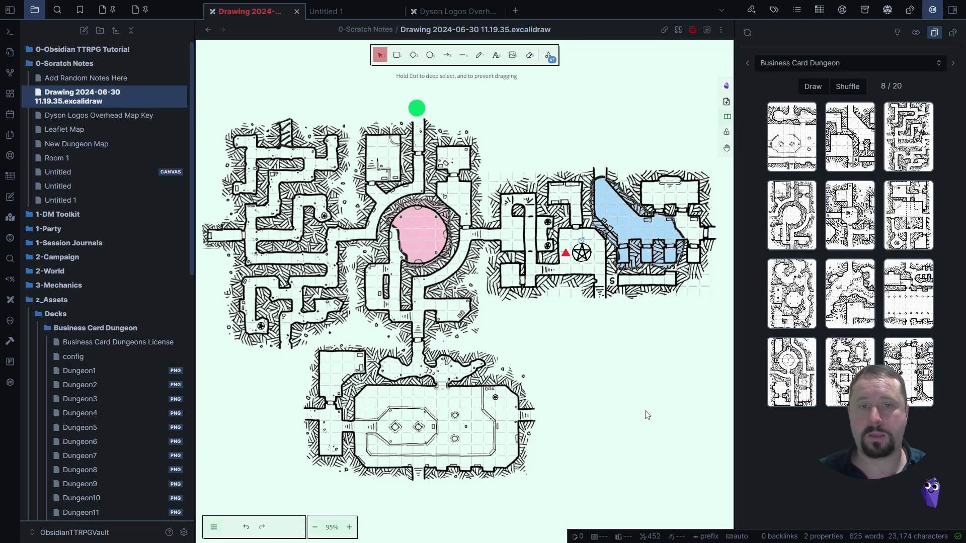
{"action": "mouse_move", "coordinate": [582, 241]}
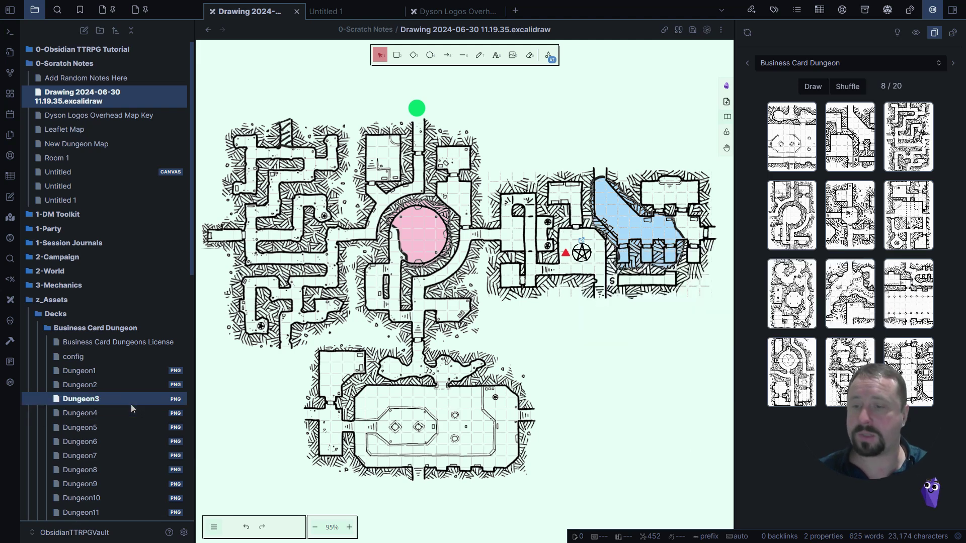
Examine the link and hover preview options under Links, transclusion and TODOs in the Excalidraw plugin settings.
{"action": "left_click", "coordinate": [183, 533]}
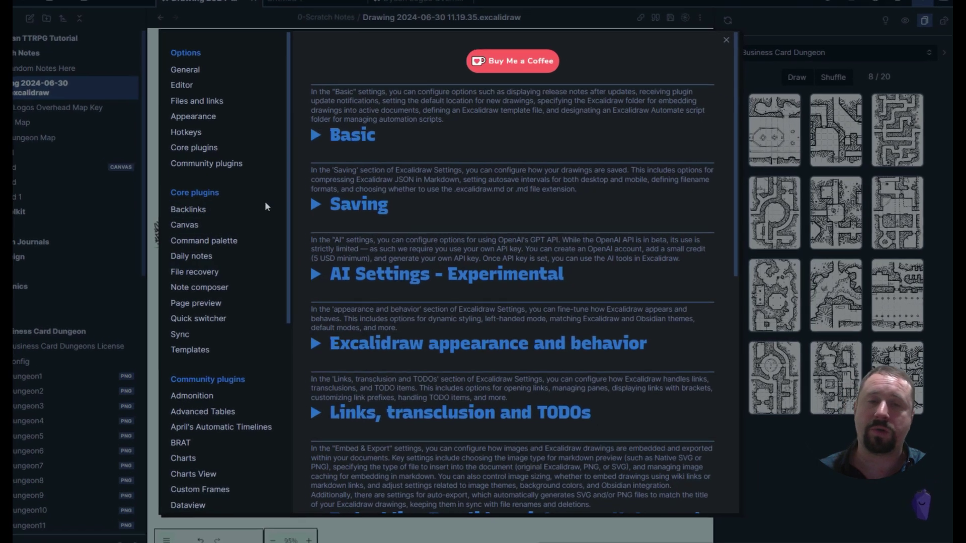
{"action": "scroll", "coordinate": [143, 237], "scroll_direction": "down", "scroll_amount": 5}
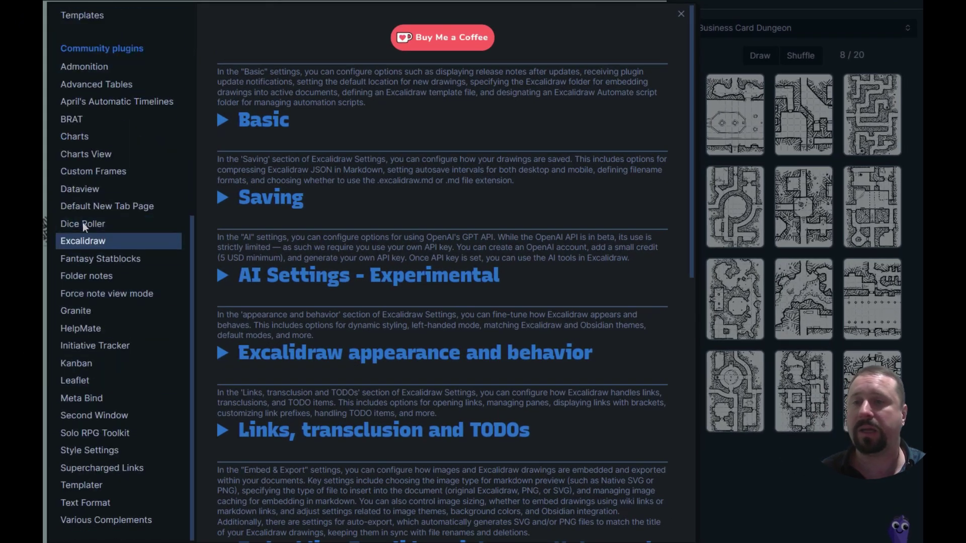
{"action": "scroll", "coordinate": [506, 180], "scroll_direction": "down", "scroll_amount": 6}
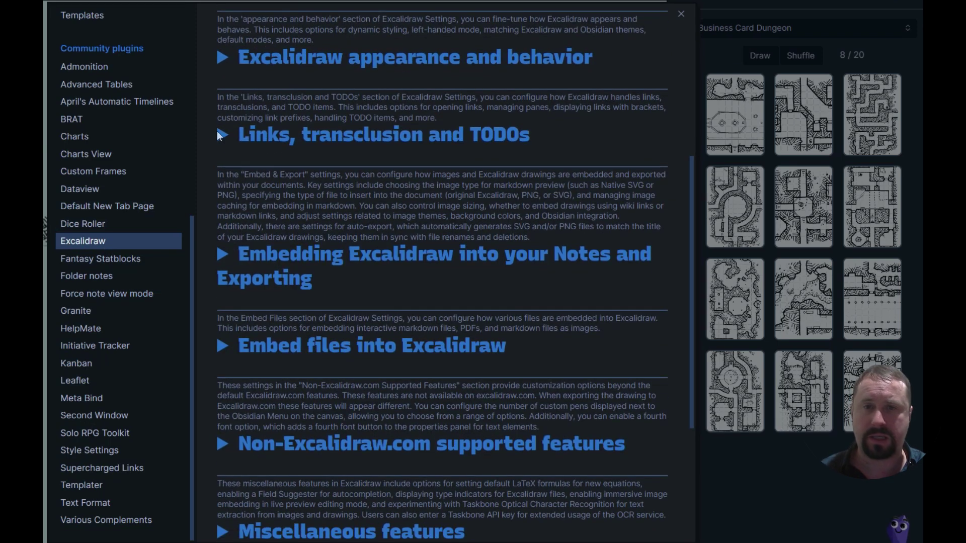
{"action": "scroll", "coordinate": [363, 217], "scroll_direction": "down", "scroll_amount": 4}
{"action": "scroll", "coordinate": [364, 218], "scroll_direction": "up", "scroll_amount": 3}
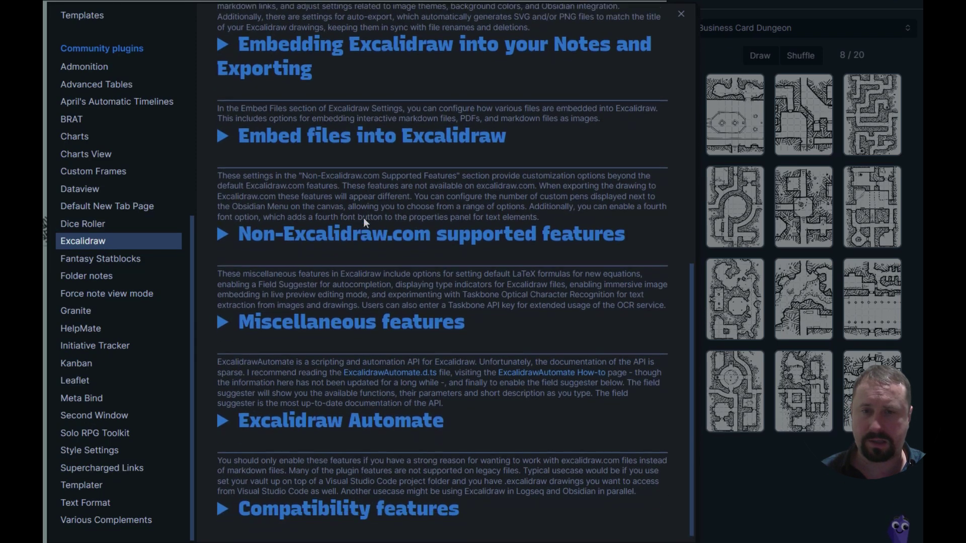
{"action": "scroll", "coordinate": [363, 223], "scroll_direction": "up", "scroll_amount": 1}
{"action": "left_click", "coordinate": [221, 96]}
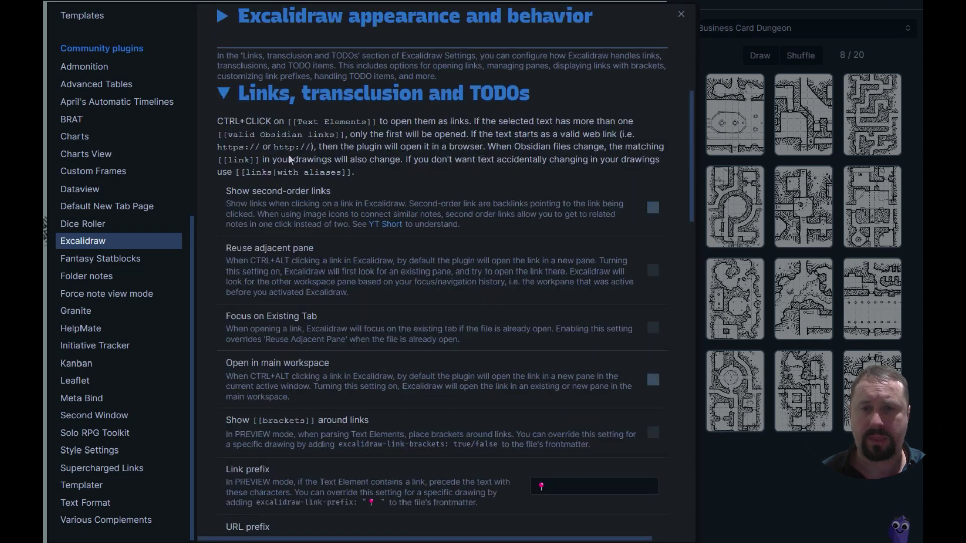
{"action": "scroll", "coordinate": [482, 300], "scroll_direction": "down", "scroll_amount": 2}
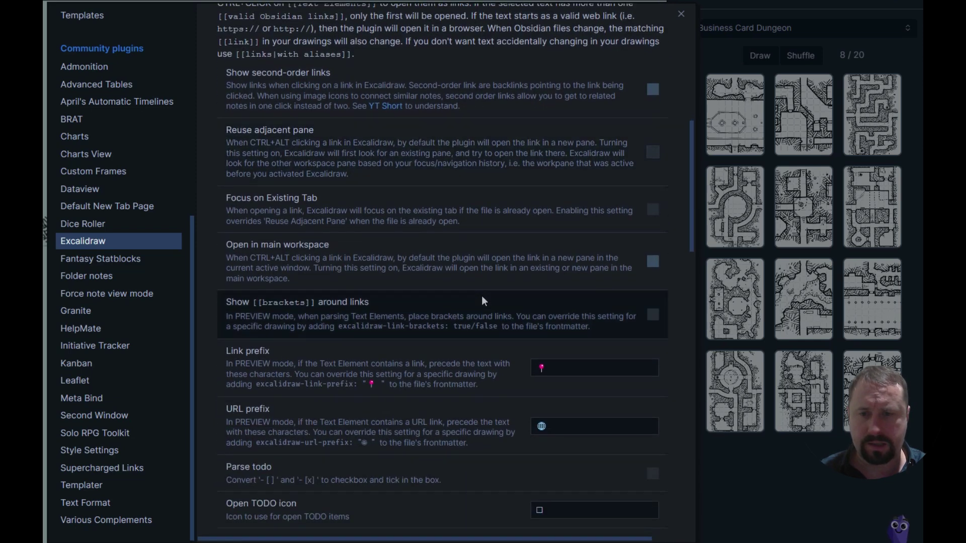
{"action": "scroll", "coordinate": [482, 297], "scroll_direction": "up", "scroll_amount": 3}
{"action": "scroll", "coordinate": [459, 260], "scroll_direction": "down", "scroll_amount": 5}
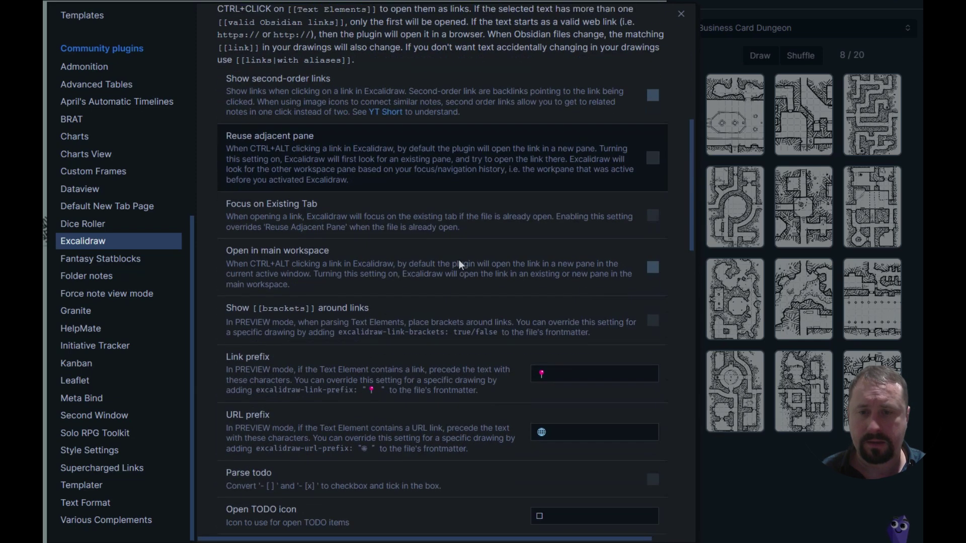
{"action": "scroll", "coordinate": [459, 260], "scroll_direction": "down", "scroll_amount": 5}
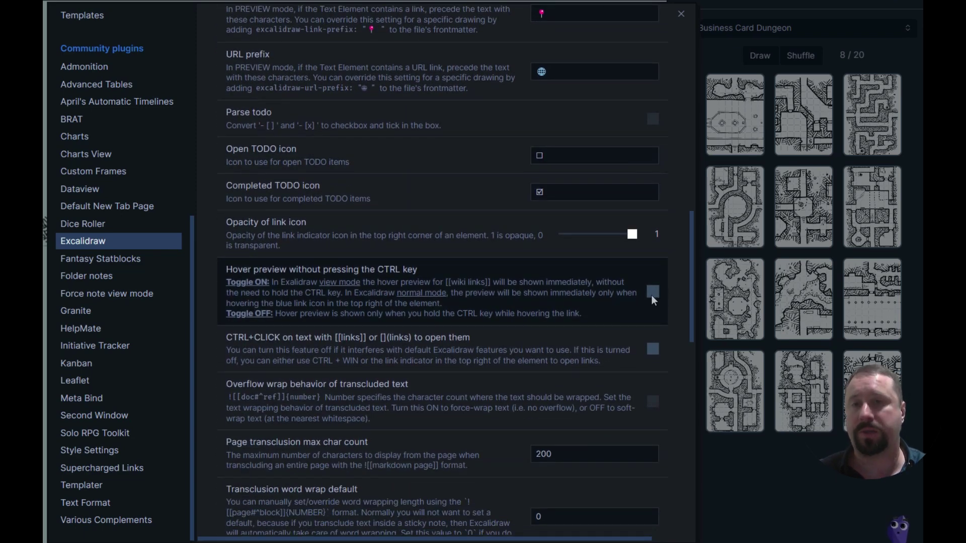
{"action": "scroll", "coordinate": [384, 266], "scroll_direction": "up", "scroll_amount": 10}
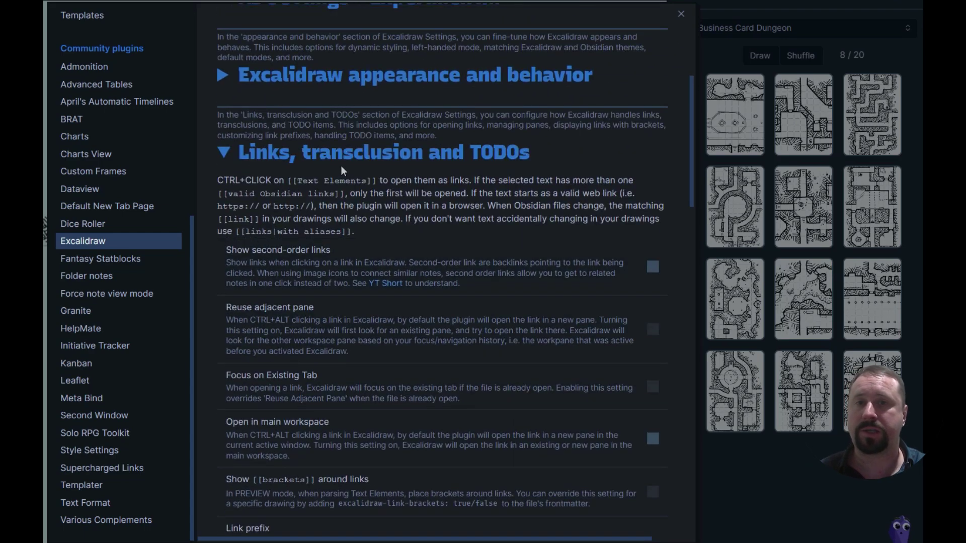
Return to the dungeon drawing, move the red triangle marker to the blank area north of the eastern rooms, and preview its linked note.
{"action": "scroll", "coordinate": [405, 198], "scroll_direction": "down", "scroll_amount": 10}
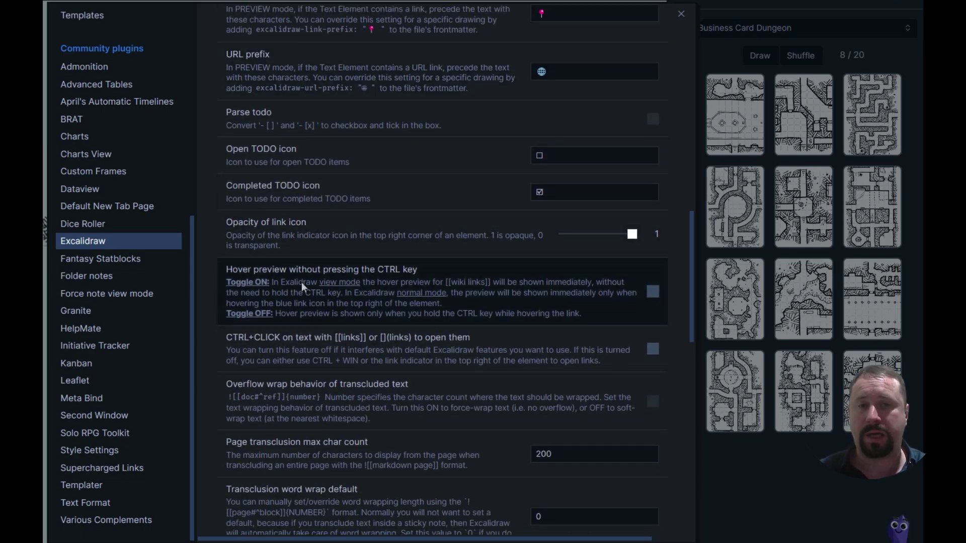
{"action": "left_click", "coordinate": [710, 506]}
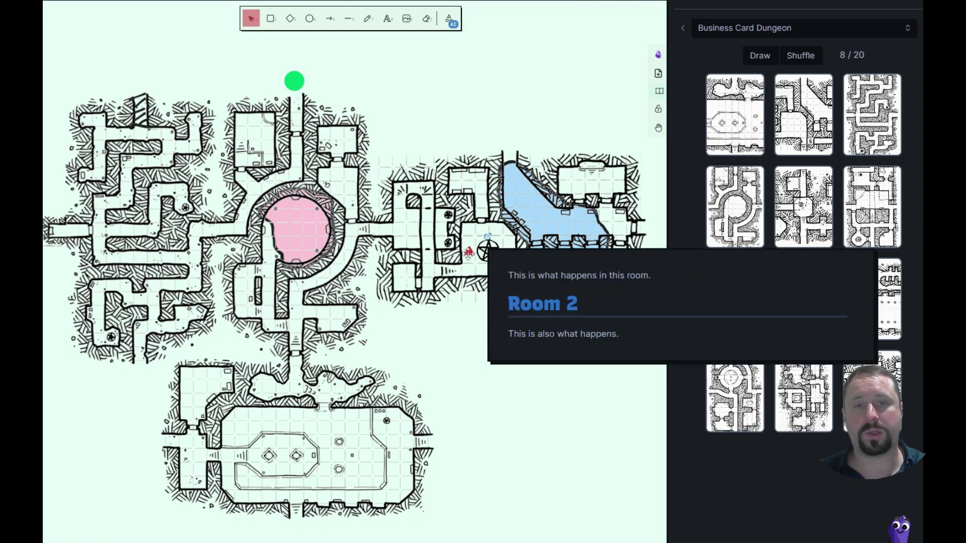
{"action": "left_click_drag", "start_coordinate": [468, 250], "coordinate": [470, 124]}
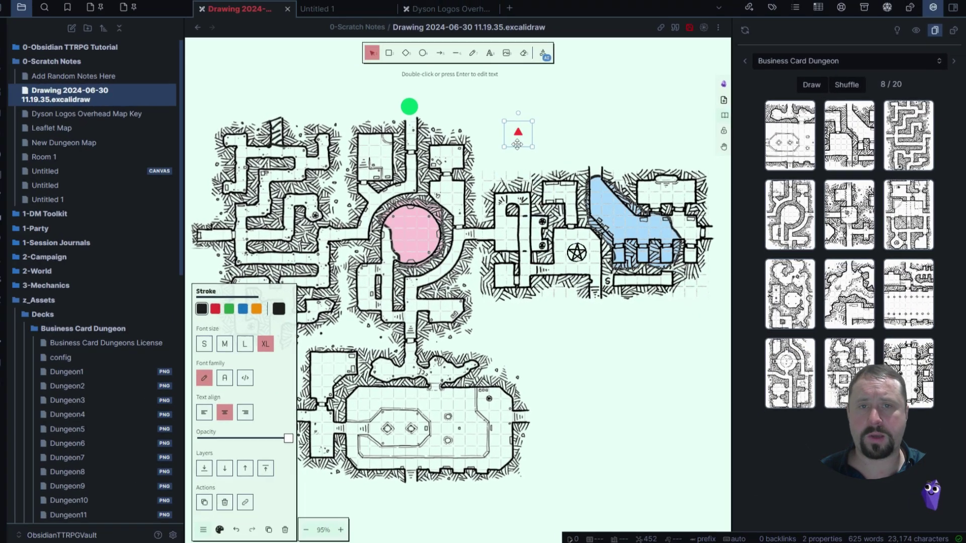
{"action": "left_click", "coordinate": [458, 125]}
{"action": "mouse_move", "coordinate": [458, 125]}
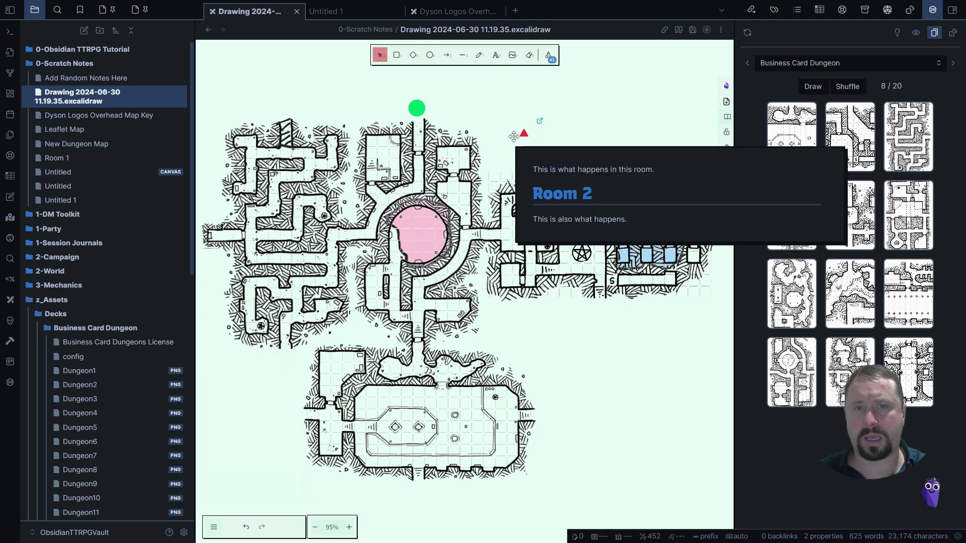
{"action": "left_click", "coordinate": [523, 134]}
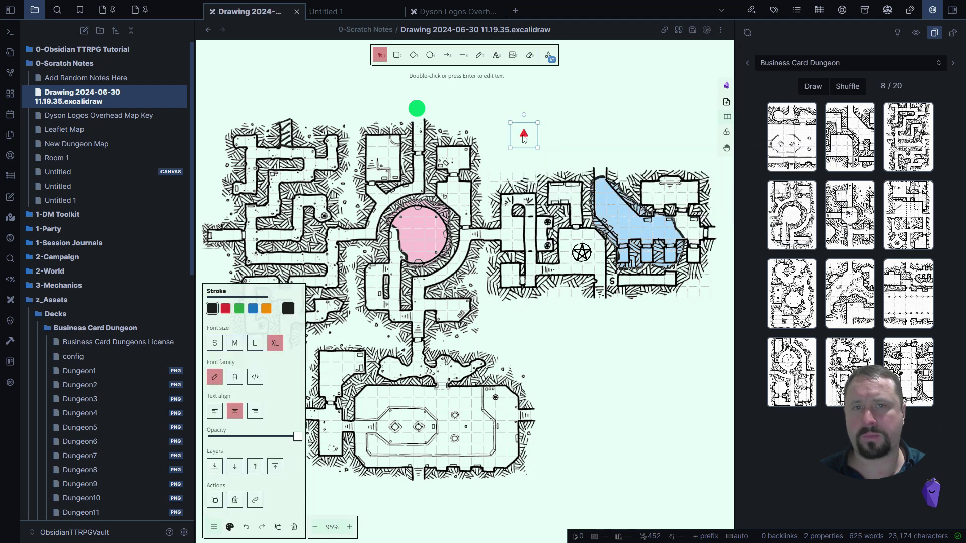
{"action": "left_click", "coordinate": [518, 136]}
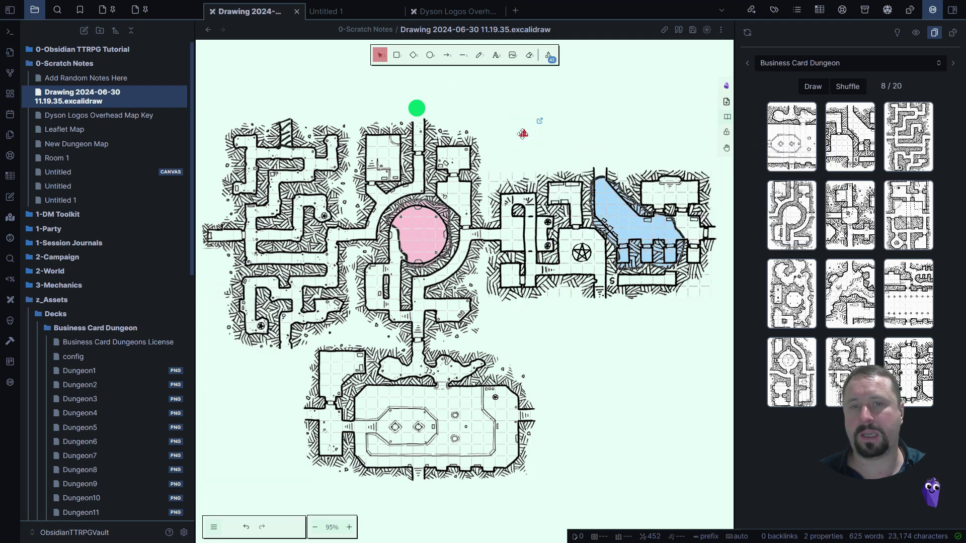
{"action": "mouse_move", "coordinate": [541, 122]}
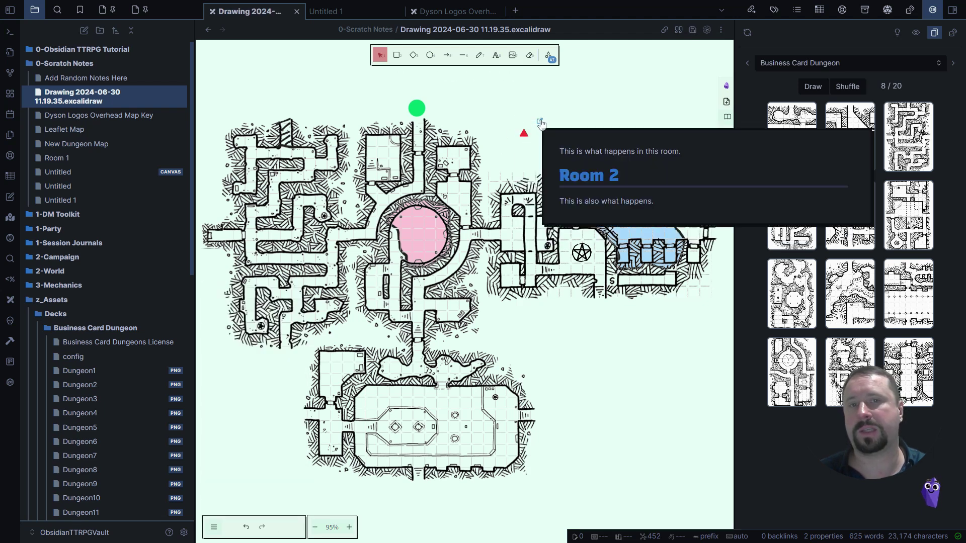
Move the red triangle marker into the pentagram room, just southwest of the pentagram, and preview its linked note there.
{"action": "left_click", "coordinate": [525, 136]}
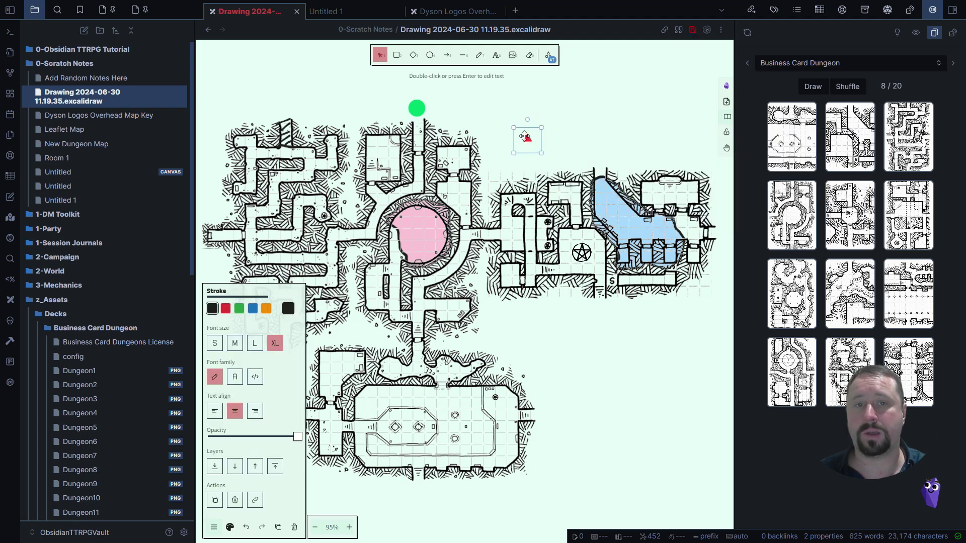
{"action": "left_click_drag", "start_coordinate": [524, 135], "coordinate": [568, 261]}
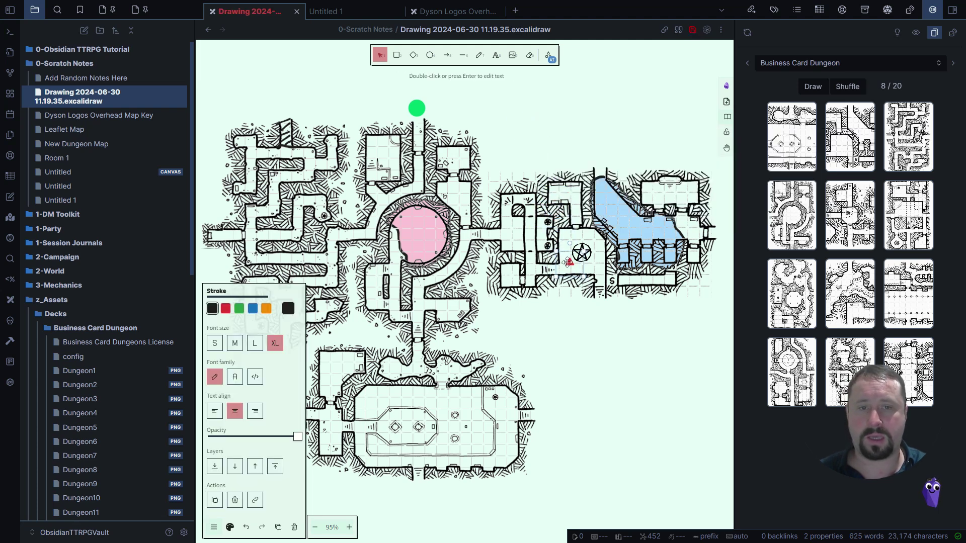
{"action": "left_click", "coordinate": [593, 331]}
{"action": "mouse_move", "coordinate": [588, 252]}
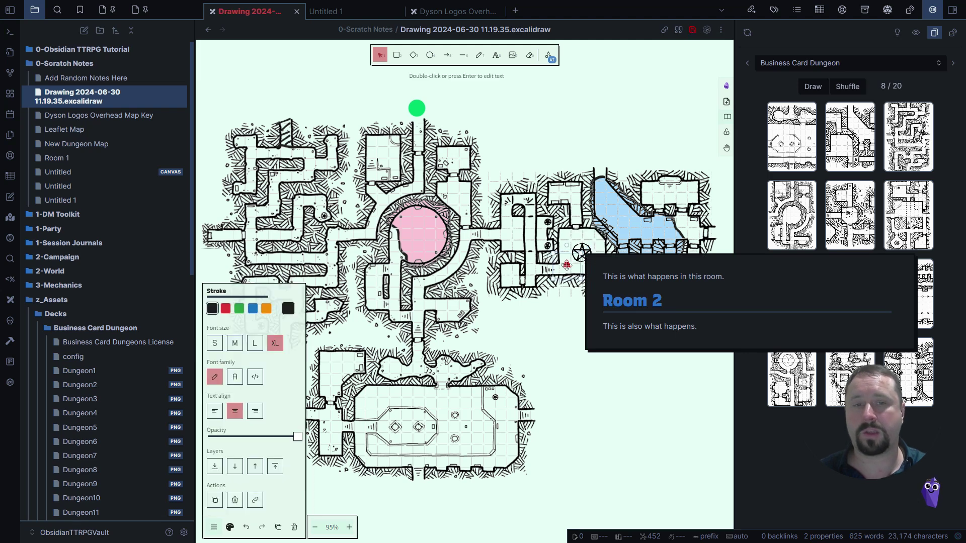
{"action": "left_click", "coordinate": [568, 262]}
{"action": "left_click", "coordinate": [577, 416]}
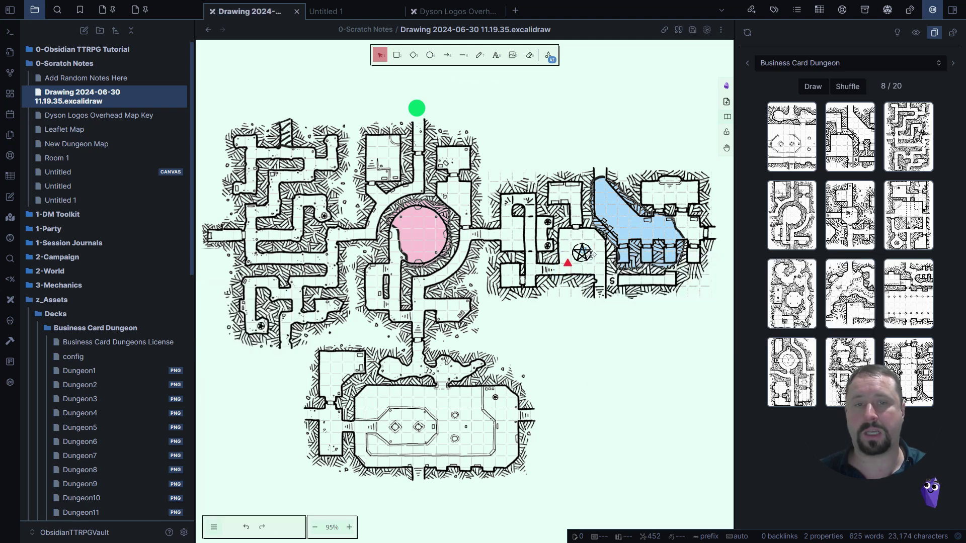
{"action": "mouse_move", "coordinate": [581, 254]}
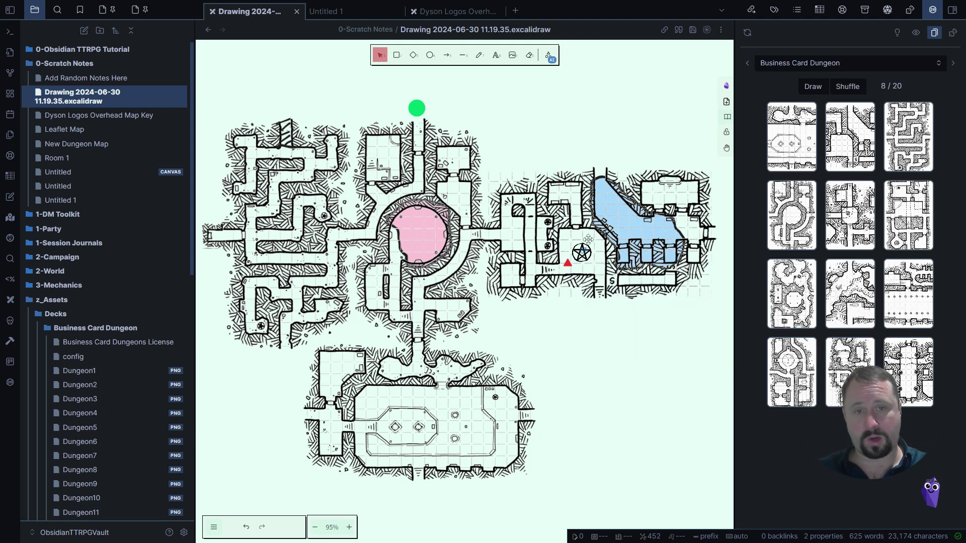
Open the Room 1 note to read its Room 1 and Room 2 sections, and go back to the dungeon drawing.
{"action": "left_click", "coordinate": [63, 158]}
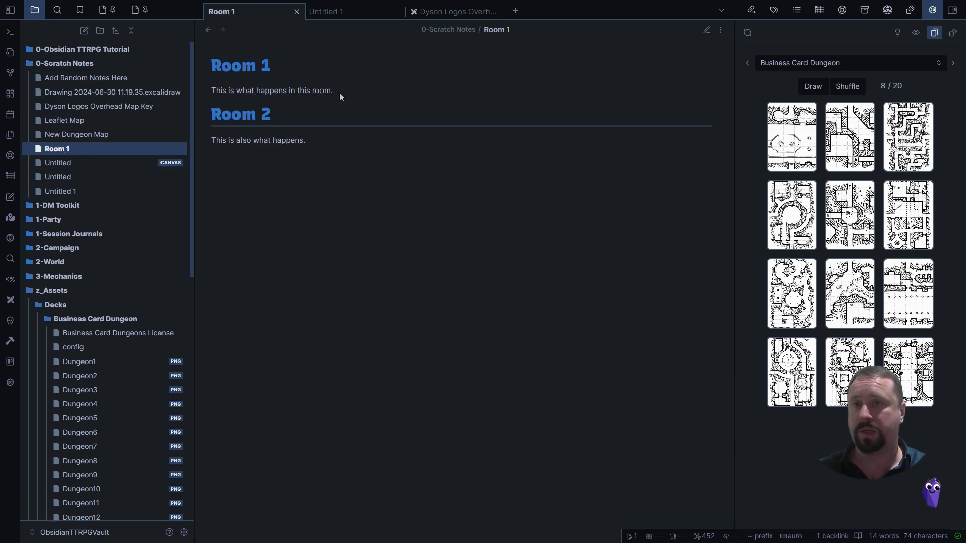
{"action": "left_click_drag", "start_coordinate": [339, 92], "coordinate": [179, 65]}
{"action": "left_click", "coordinate": [351, 184]}
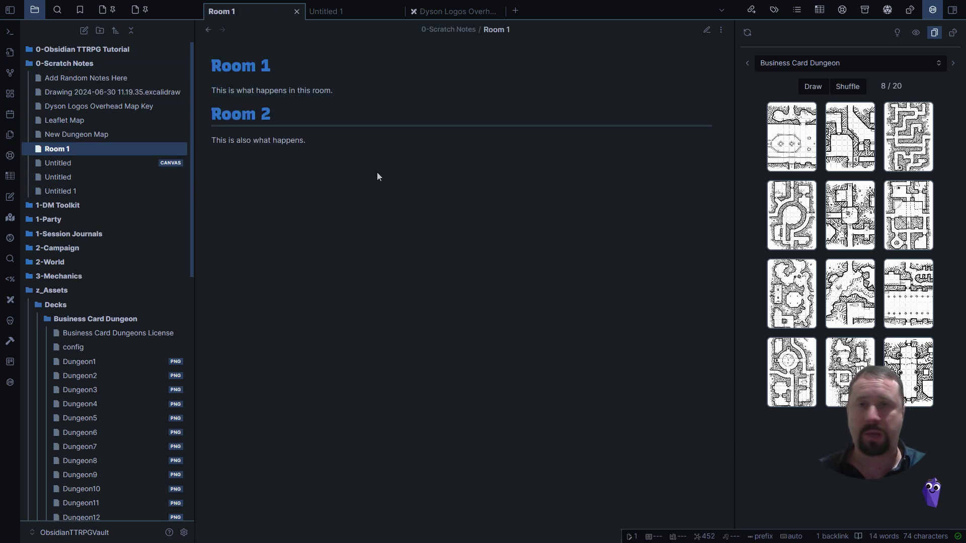
{"action": "left_click", "coordinate": [207, 29]}
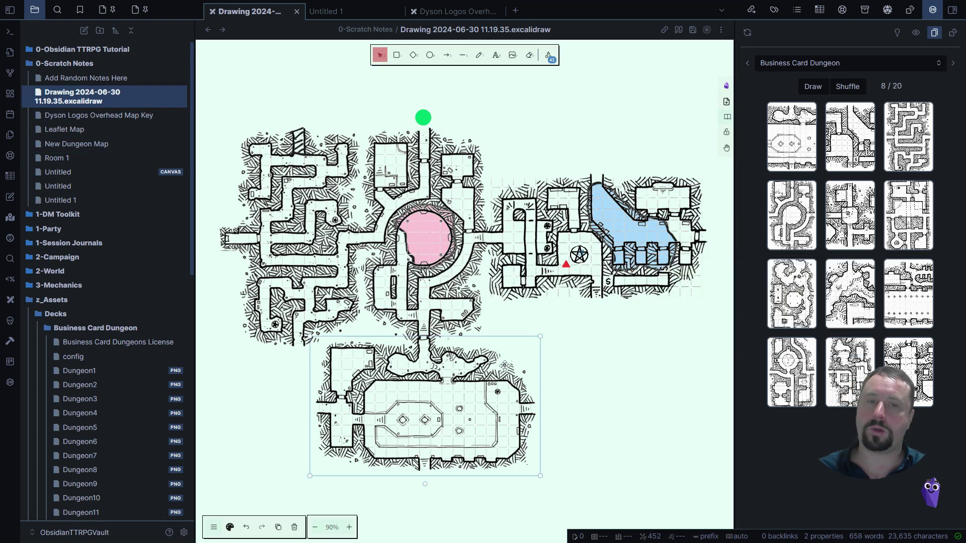
{"action": "left_click", "coordinate": [56, 159]}
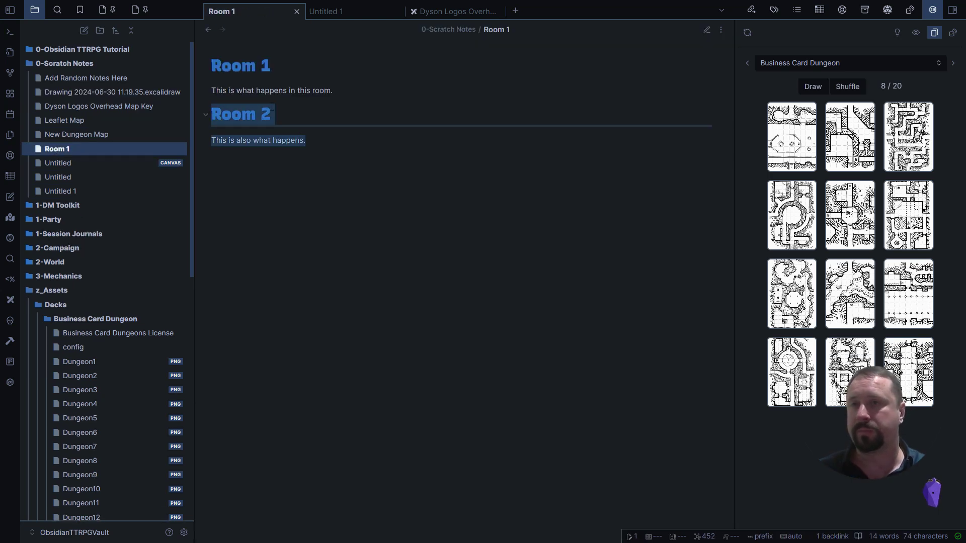
{"action": "left_click", "coordinate": [208, 30]}
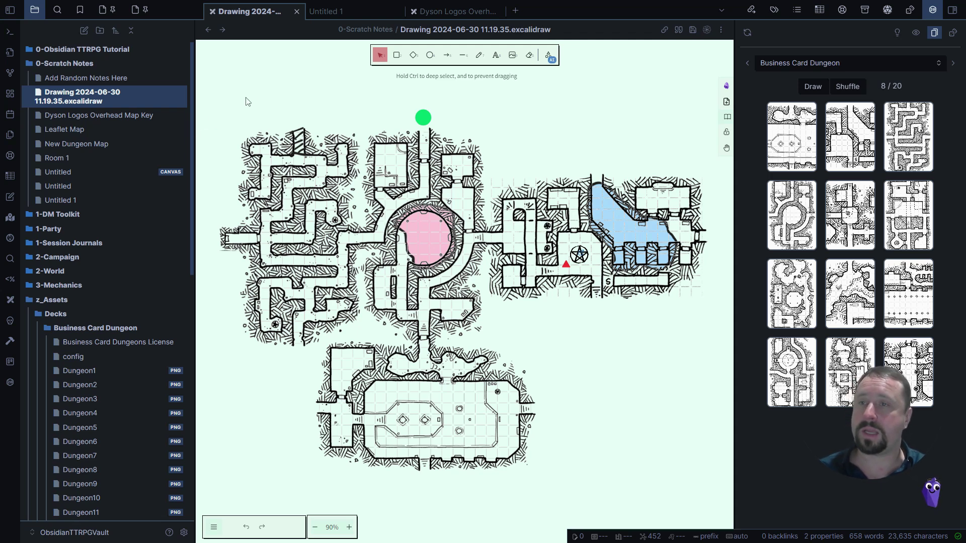
Insert the Room 1 note into the drawing as a text link and place it in the blank area north of the eastern rooms.
{"action": "left_click_drag", "start_coordinate": [54, 159], "coordinate": [579, 240]}
{"action": "key", "text": "Escape"}
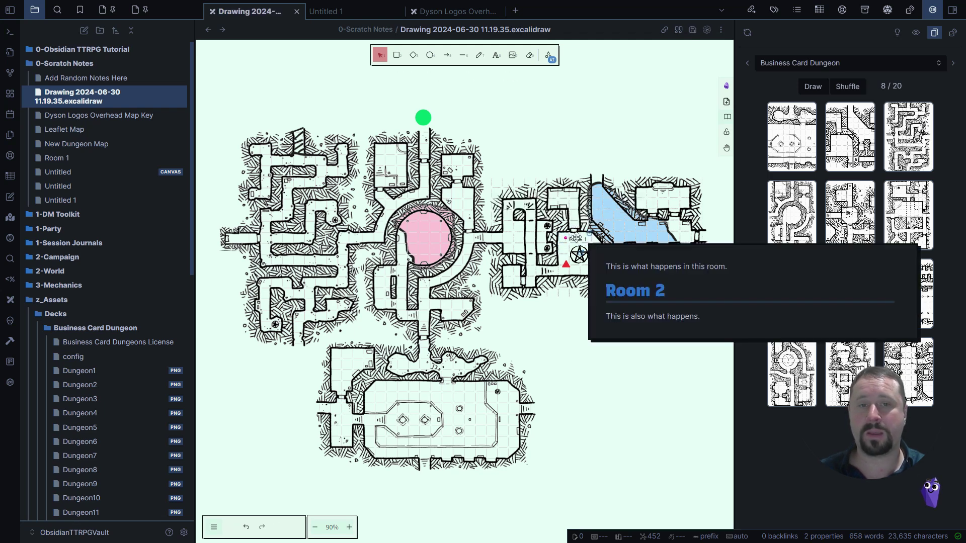
{"action": "left_click", "coordinate": [574, 241]}
{"action": "left_click_drag", "start_coordinate": [574, 241], "coordinate": [539, 144]}
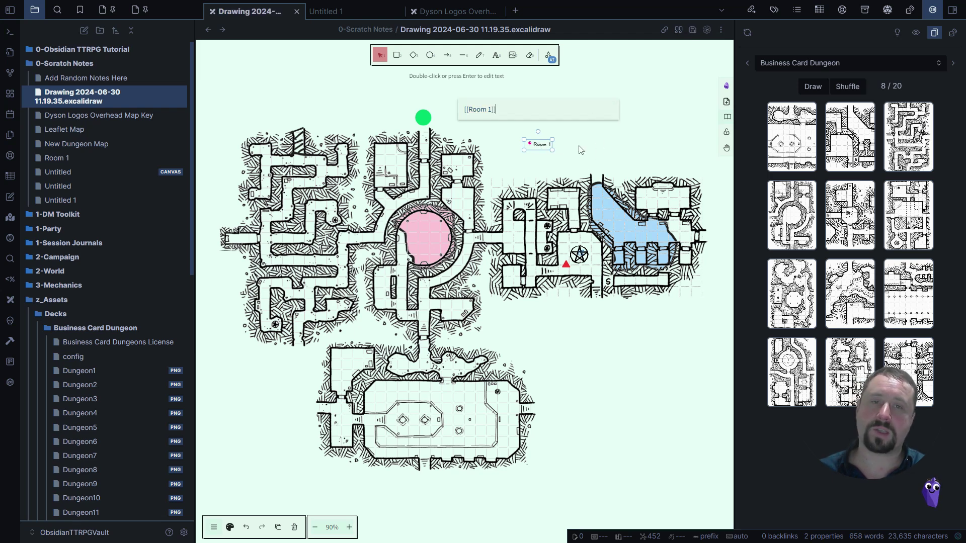
{"action": "key", "text": "Escape"}
{"action": "left_click", "coordinate": [538, 142]}
{"action": "left_click_drag", "start_coordinate": [538, 142], "coordinate": [514, 149]}
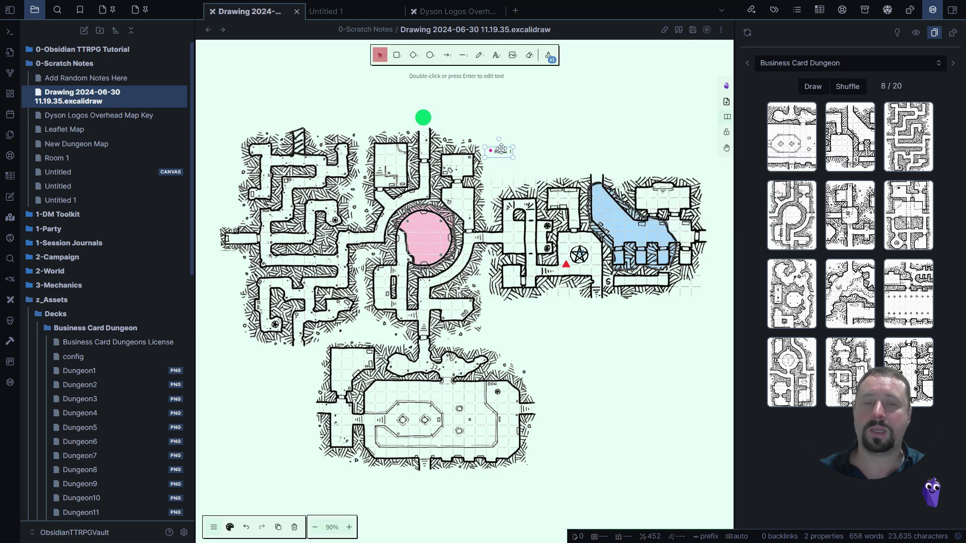
{"action": "left_click_drag", "start_coordinate": [502, 148], "coordinate": [544, 118]}
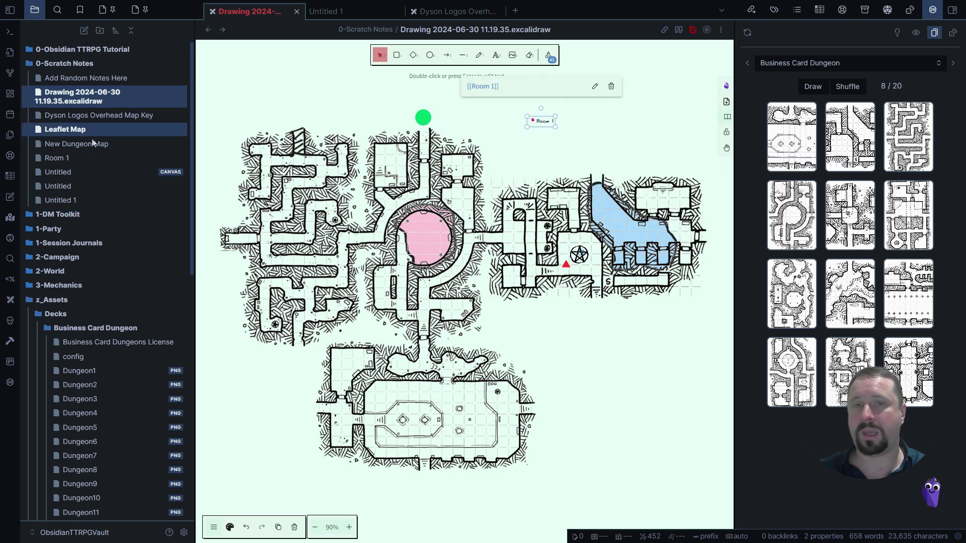
Follow the text link to the Room 1 note, return to the drawing, and change the link target to [[Room 1#Room 2]].
{"action": "left_click", "coordinate": [486, 86], "text": "ctrl"}
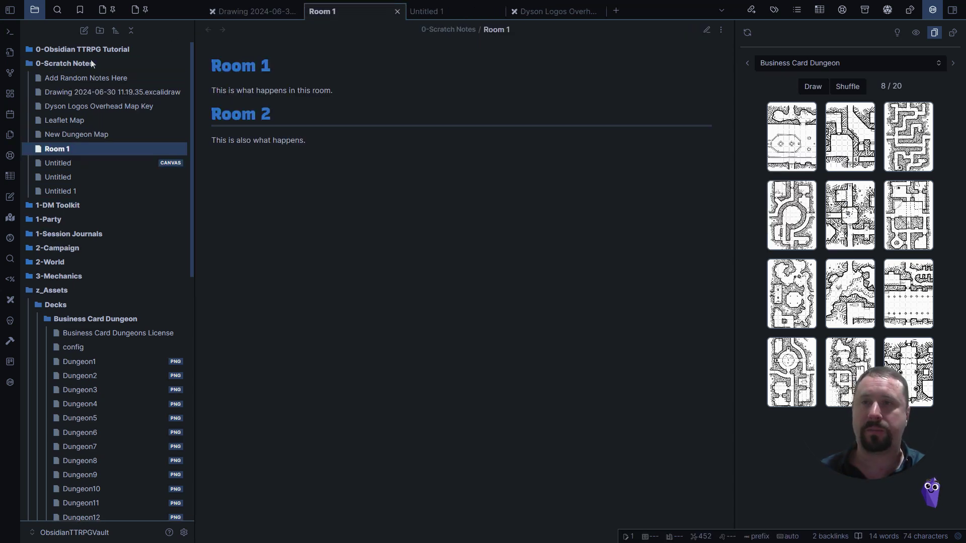
{"action": "left_click", "coordinate": [225, 15]}
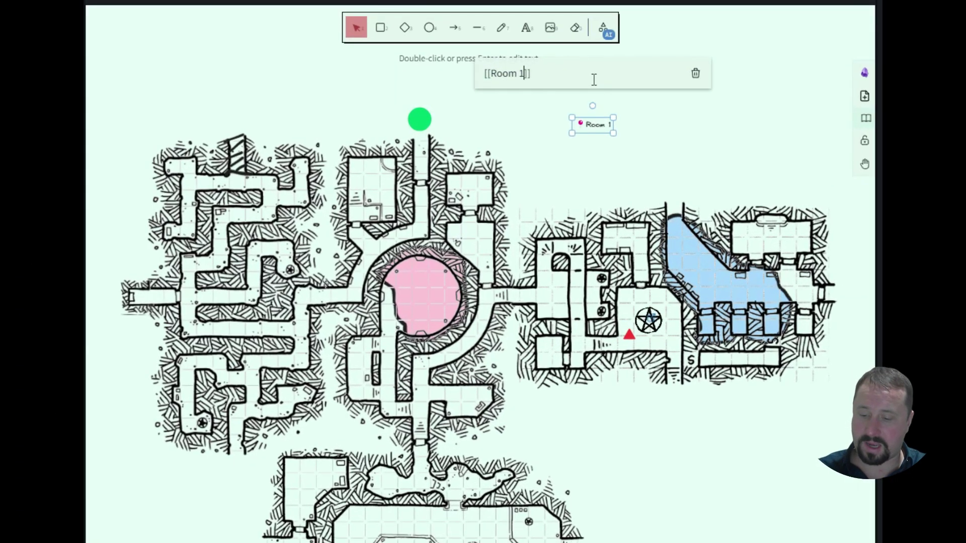
{"action": "type", "text": "#"}
{"action": "type", "text": "Room 2"}
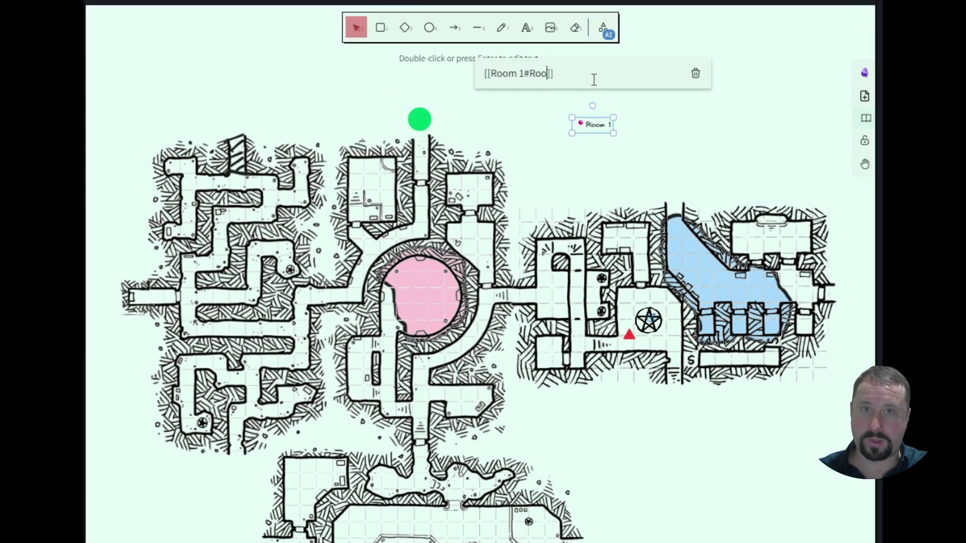
{"action": "key", "text": "Return"}
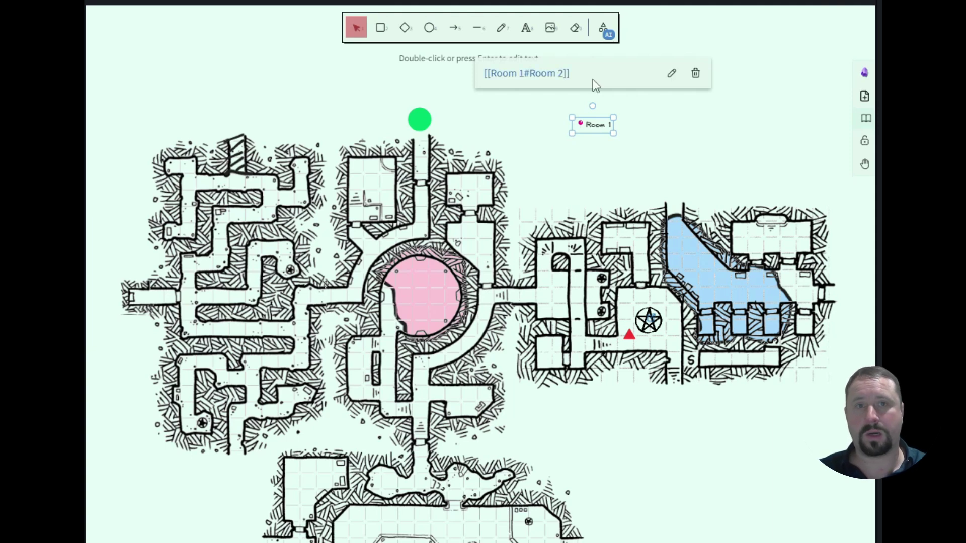
{"action": "left_click", "coordinate": [705, 136]}
{"action": "mouse_move", "coordinate": [617, 122]}
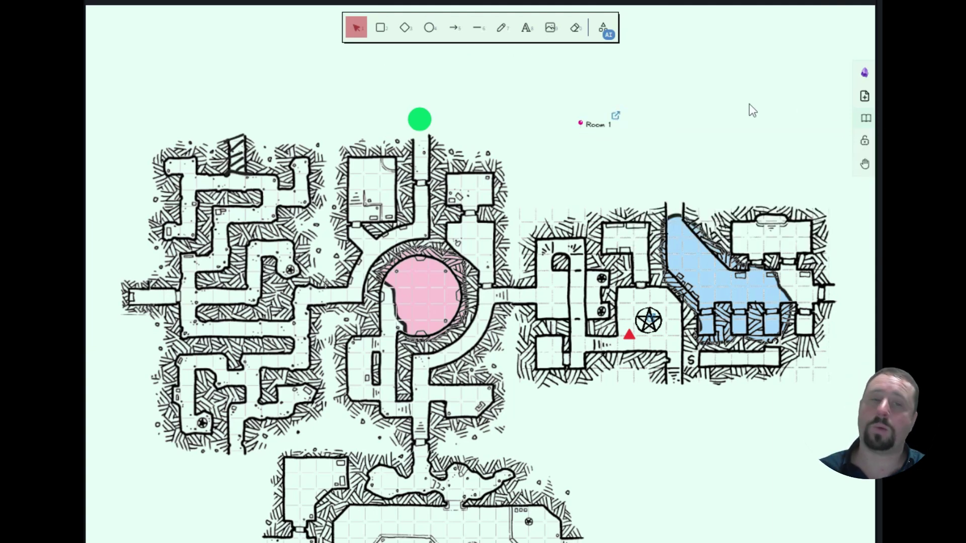
Open the Room 1 label's text for editing and close it, and move the label into the room northeast of the blue pool.
{"action": "left_click_drag", "start_coordinate": [594, 124], "coordinate": [638, 154]}
{"action": "key", "text": "Return"}
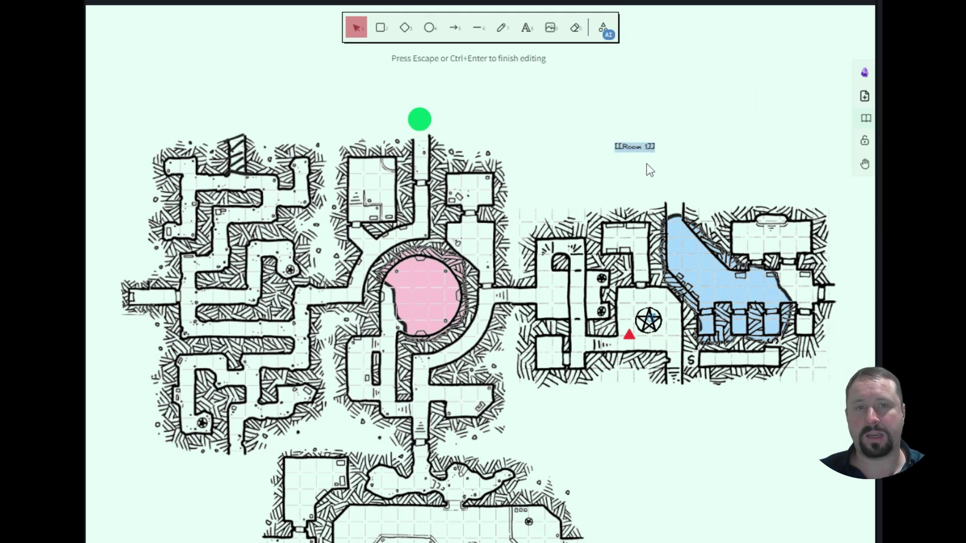
{"action": "left_click", "coordinate": [638, 146]}
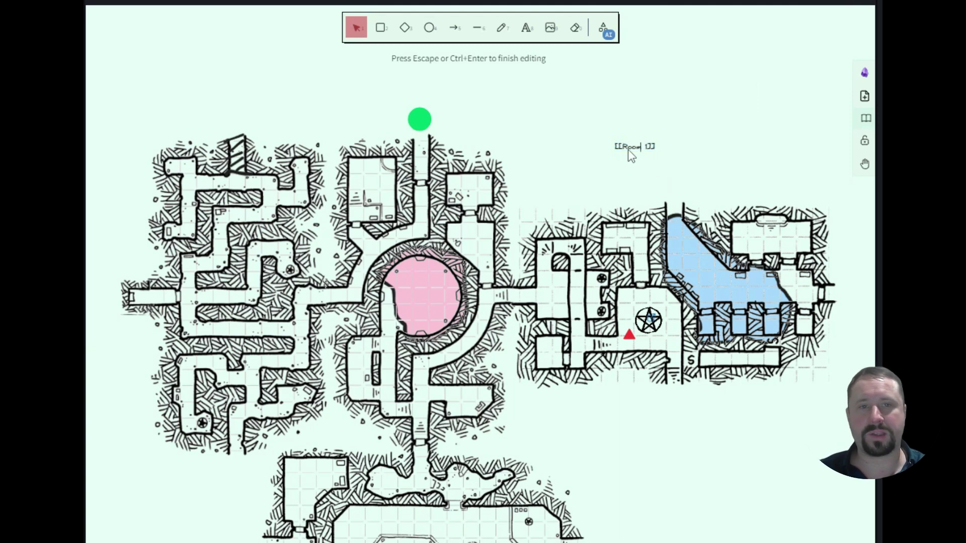
{"action": "key", "text": "Escape"}
{"action": "left_click_drag", "start_coordinate": [635, 146], "coordinate": [775, 242]}
{"action": "left_click", "coordinate": [813, 312]}
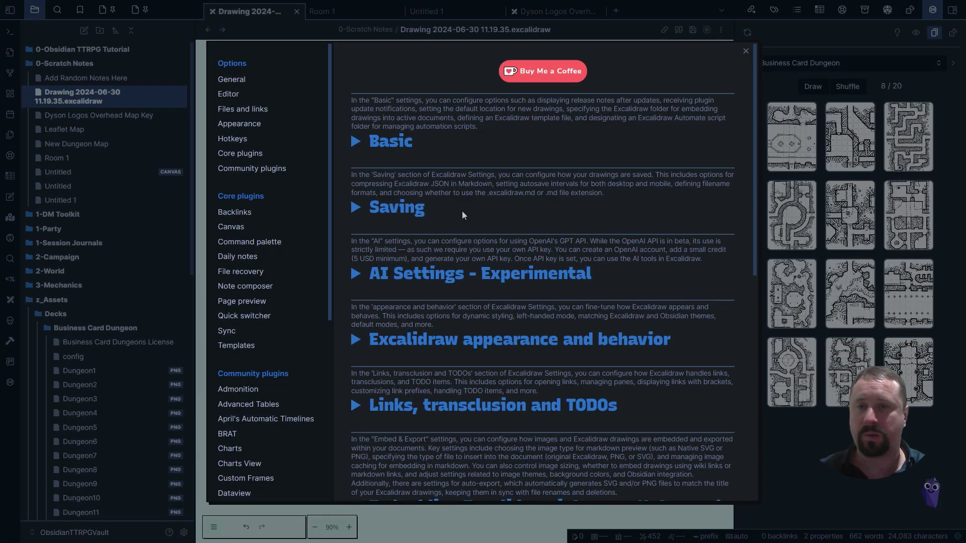
In the Links, transclusion and TODOs settings, set the link prefix to the red triangle emoji and enable Focus on Existing Tab.
{"action": "scroll", "coordinate": [455, 210], "scroll_direction": "down", "scroll_amount": 2}
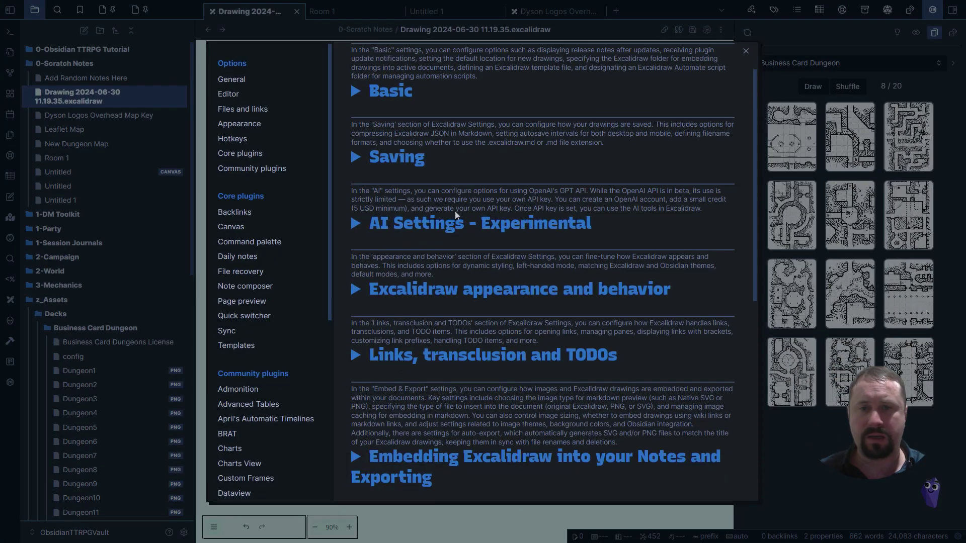
{"action": "scroll", "coordinate": [455, 211], "scroll_direction": "down", "scroll_amount": 5}
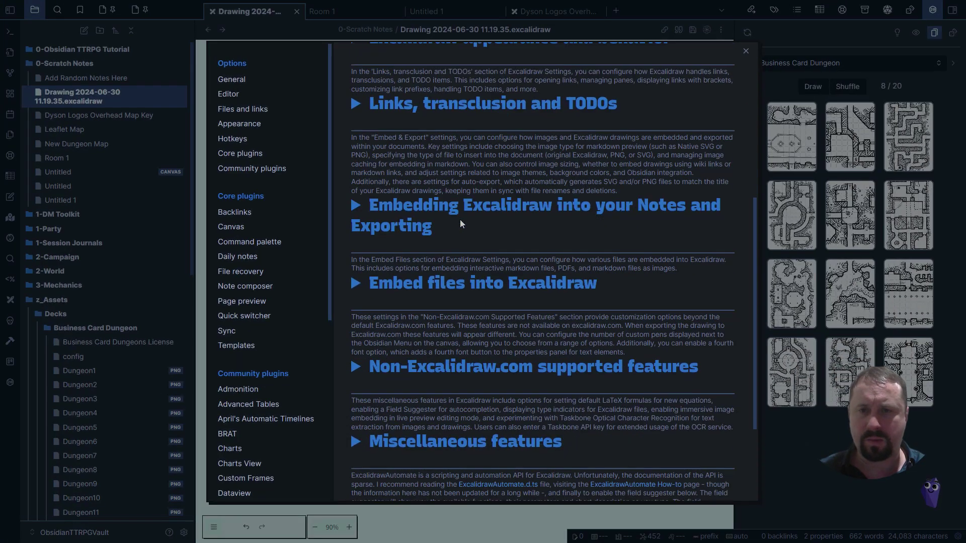
{"action": "left_click", "coordinate": [356, 103]}
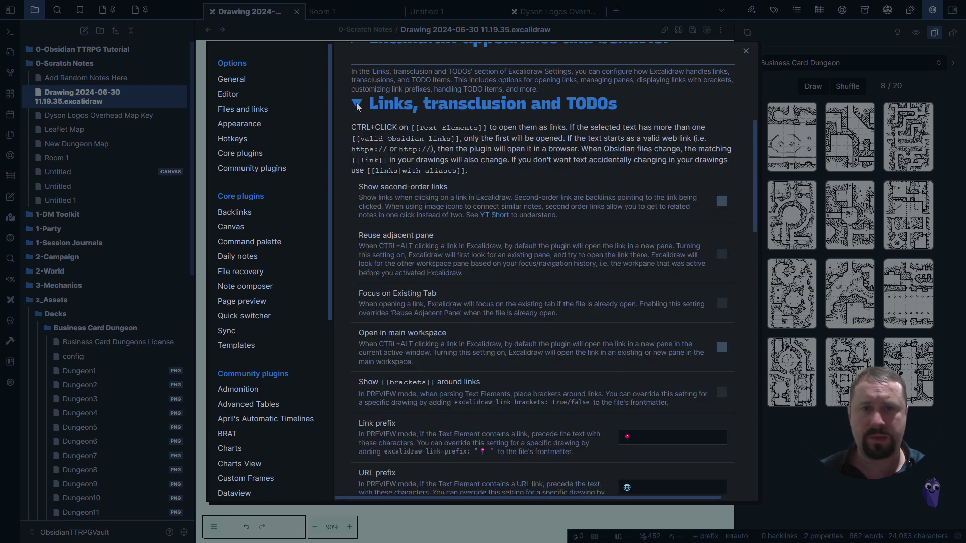
{"action": "scroll", "coordinate": [423, 193], "scroll_direction": "down", "scroll_amount": 5}
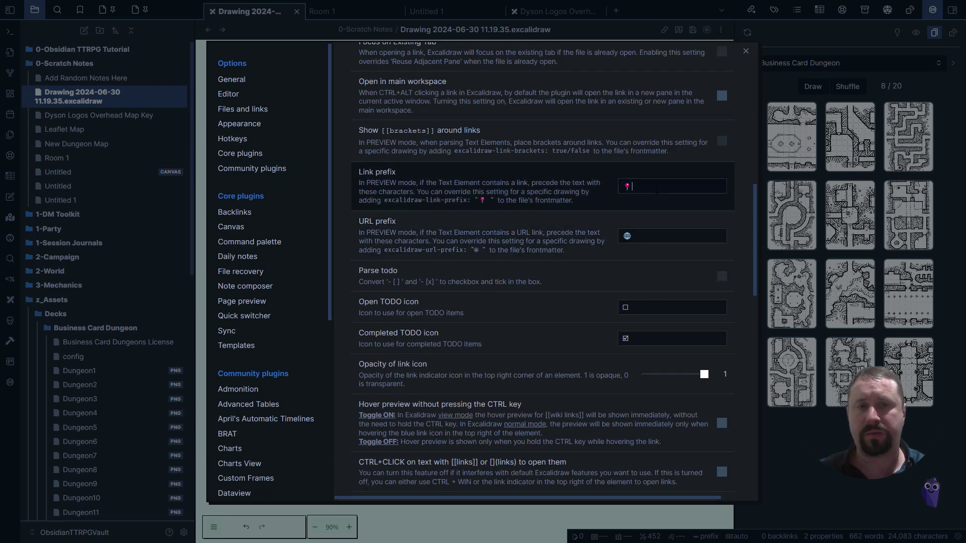
{"action": "left_click", "coordinate": [658, 190]}
{"action": "key", "text": "BackSpace"}
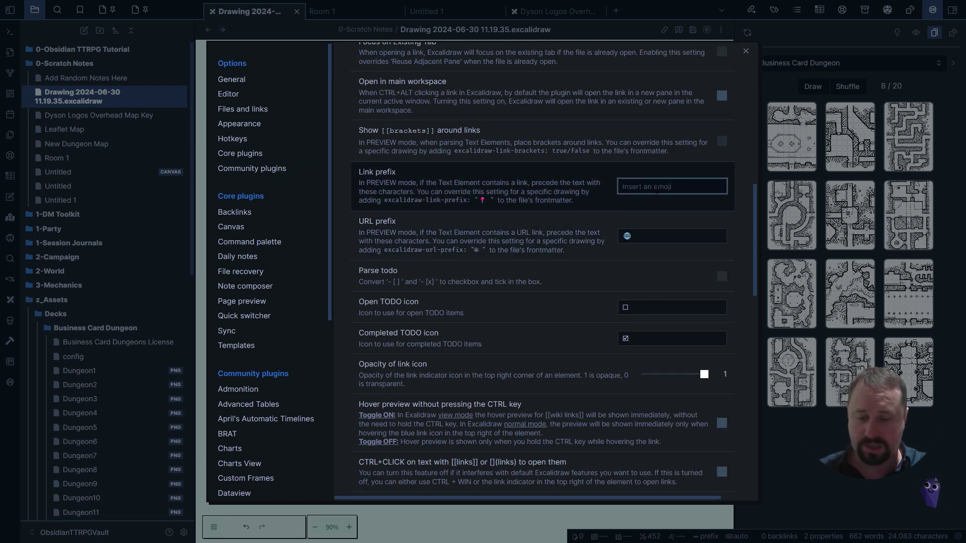
{"action": "key", "text": "super+period"}
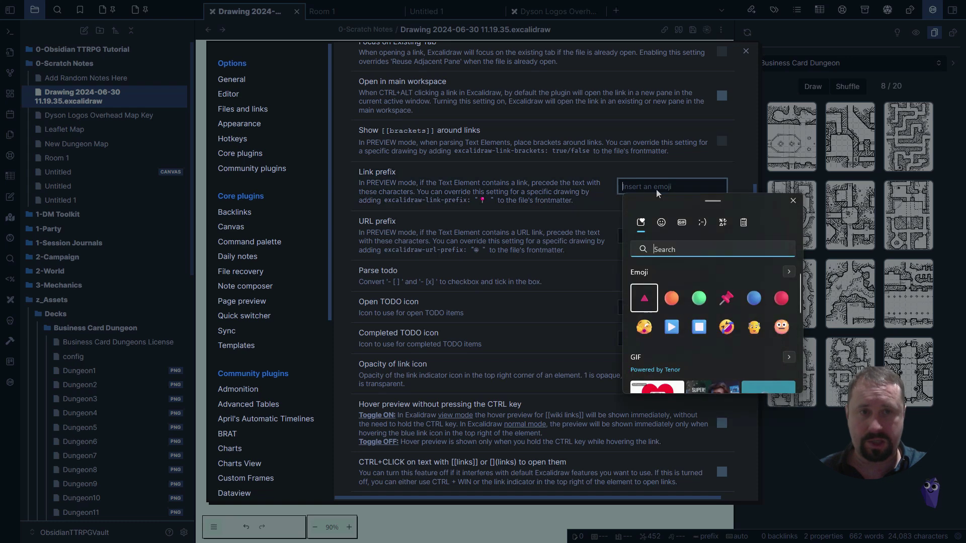
{"action": "left_click", "coordinate": [644, 298]}
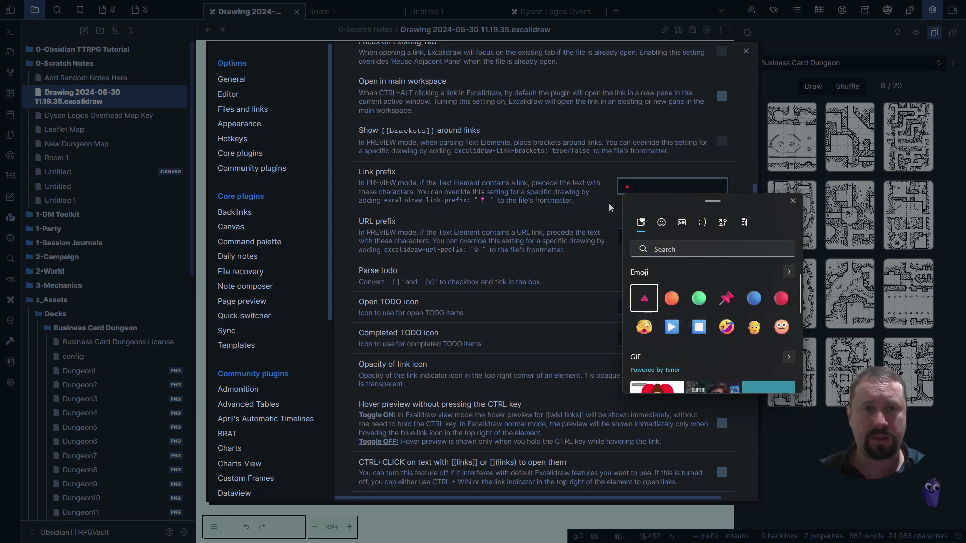
{"action": "left_click", "coordinate": [740, 47]}
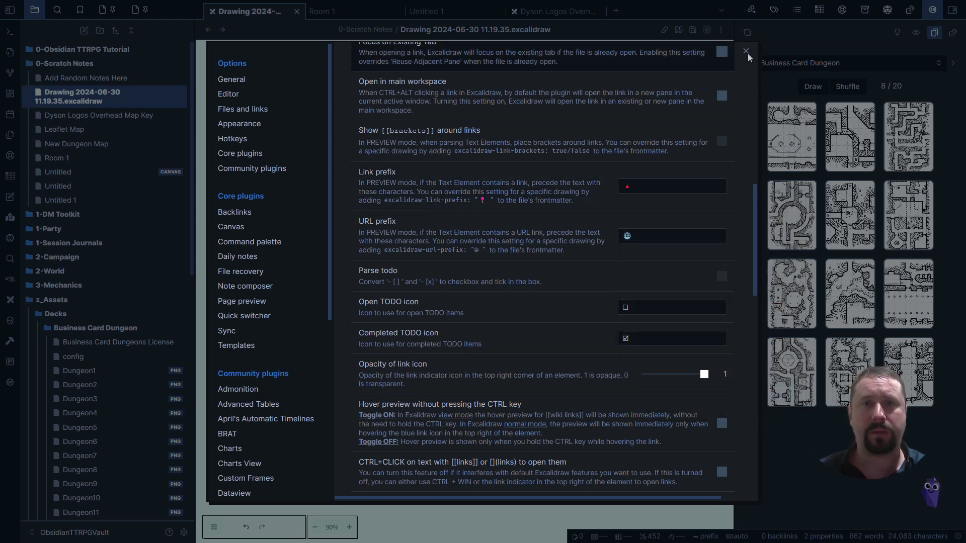
{"action": "left_click", "coordinate": [798, 443]}
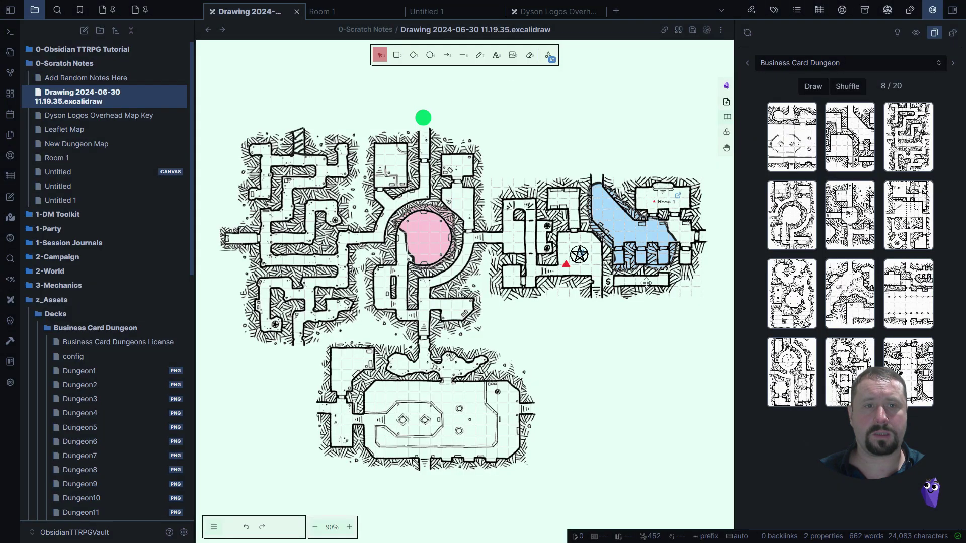
Examine the Room 1 label's link prefix up close, and preview the note linked to the red triangle marker beside the pentagram.
{"action": "scroll", "coordinate": [672, 211], "scroll_direction": "up", "scroll_amount": 5}
{"action": "scroll", "coordinate": [672, 212], "scroll_direction": "up", "scroll_amount": 3}
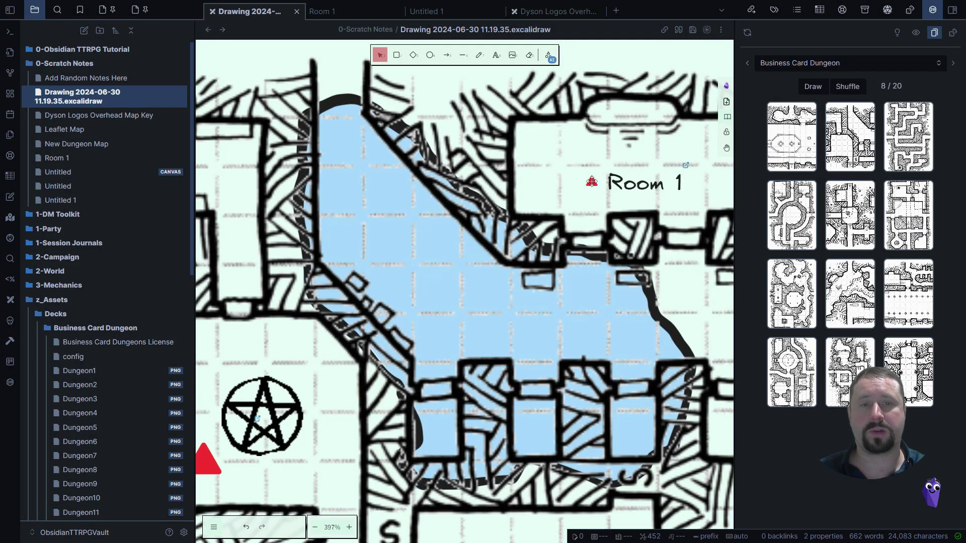
{"action": "scroll", "coordinate": [624, 184], "scroll_direction": "down", "scroll_amount": 8}
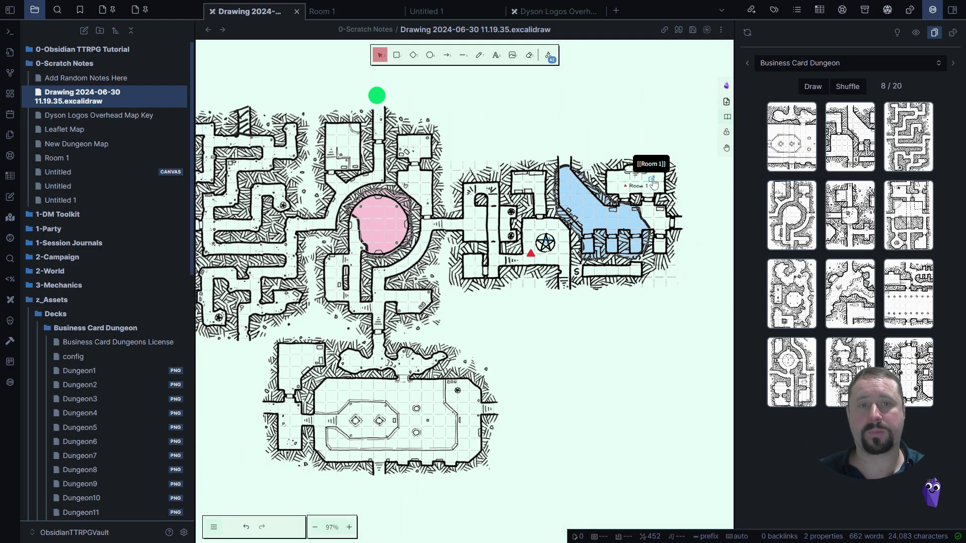
{"action": "scroll", "coordinate": [569, 136], "scroll_direction": "up", "scroll_amount": 2}
{"action": "scroll", "coordinate": [569, 135], "scroll_direction": "right", "scroll_amount": 2}
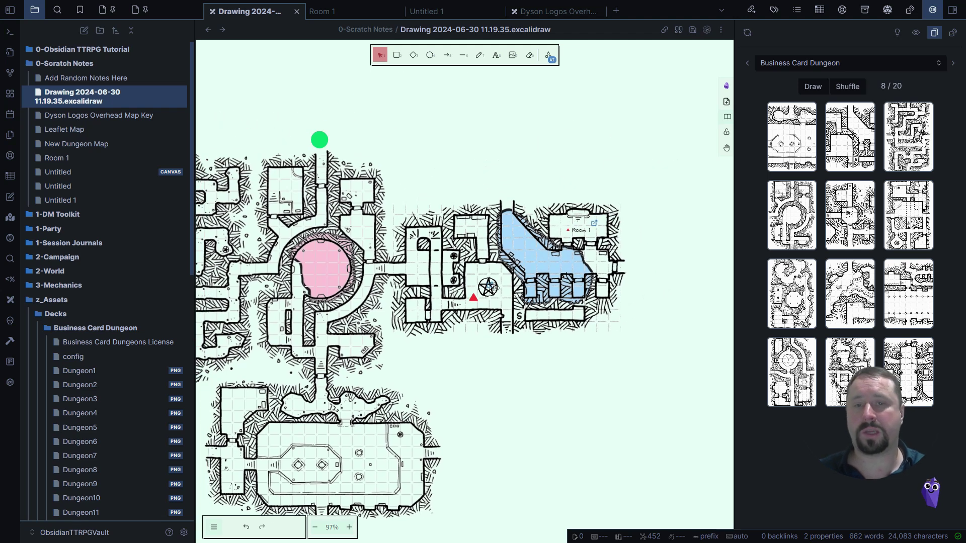
{"action": "mouse_move", "coordinate": [473, 297]}
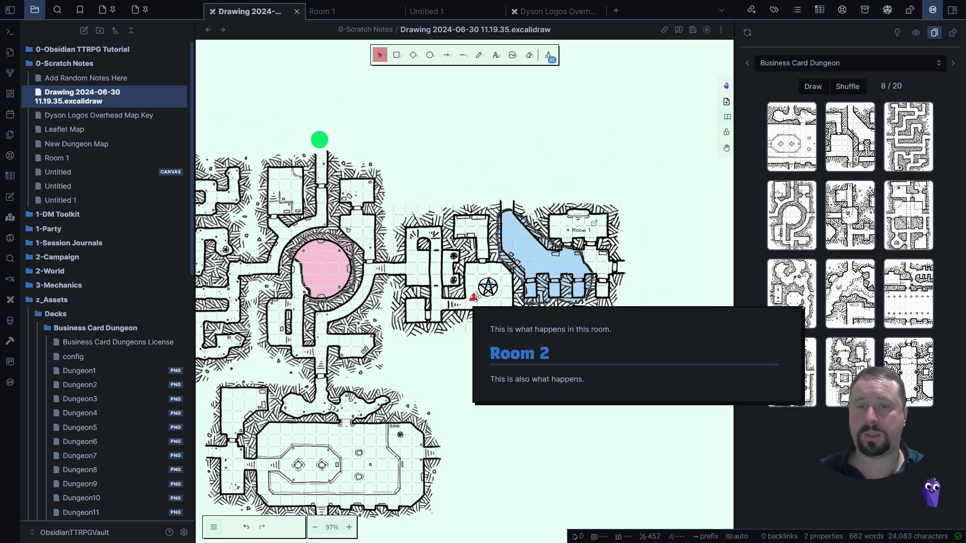
{"action": "left_click_drag", "start_coordinate": [473, 297], "coordinate": [542, 302]}
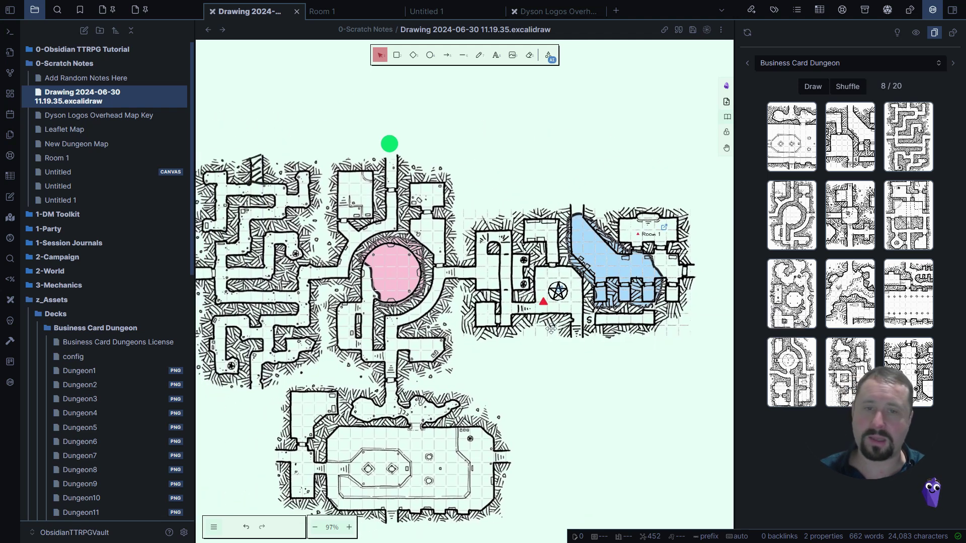
{"action": "left_click", "coordinate": [543, 301]}
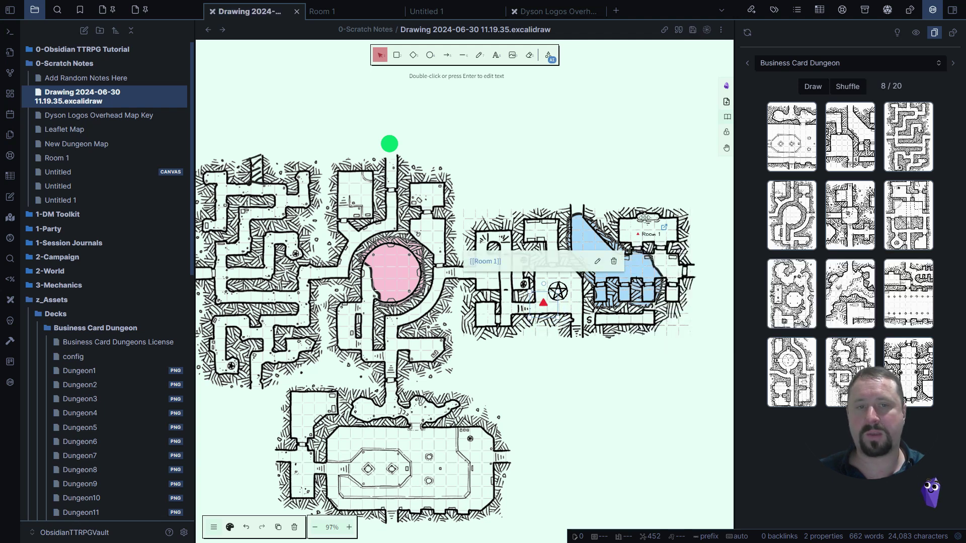
{"action": "left_click", "coordinate": [619, 139]}
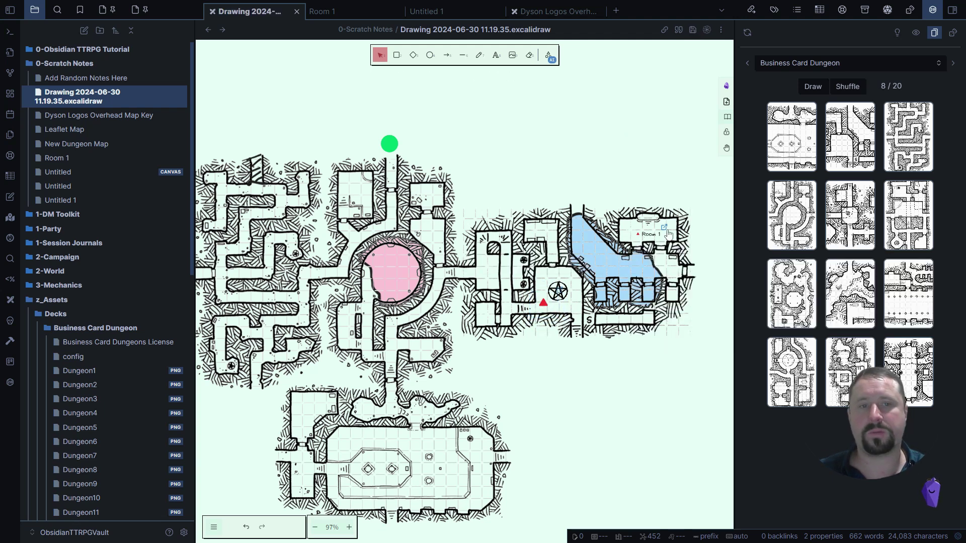
Open and close the Room 1 label's text editor, follow the label's link to its note, and return to the dungeon drawing.
{"action": "scroll", "coordinate": [383, 151], "scroll_direction": "right", "scroll_amount": 4}
{"action": "scroll", "coordinate": [382, 151], "scroll_direction": "down", "scroll_amount": 1}
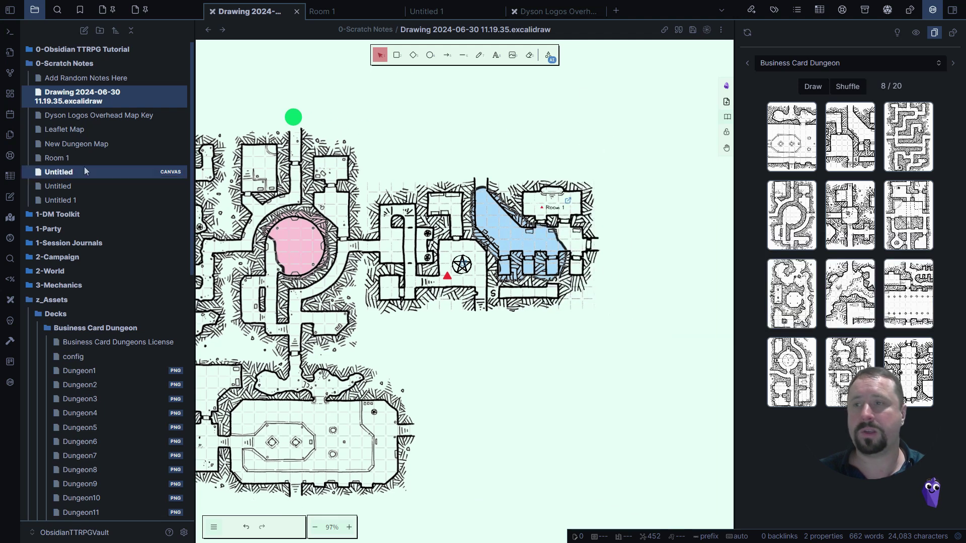
{"action": "mouse_move", "coordinate": [570, 205]}
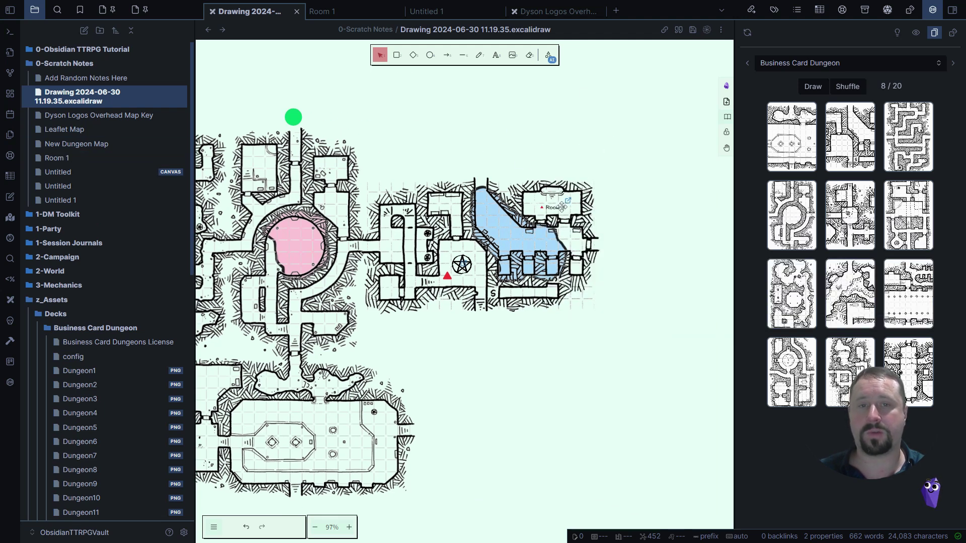
{"action": "double_click", "coordinate": [558, 208]}
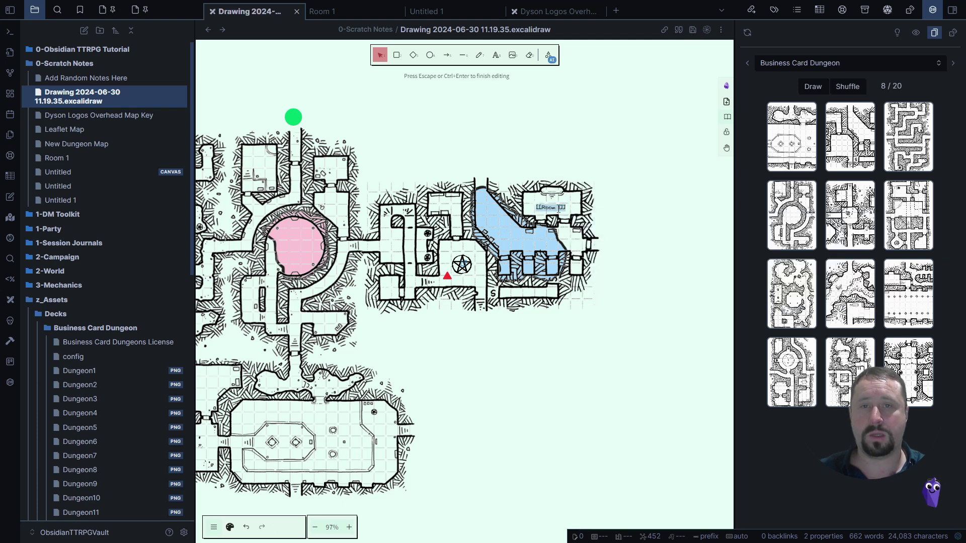
{"action": "key", "text": "Escape"}
{"action": "left_click", "coordinate": [567, 198]}
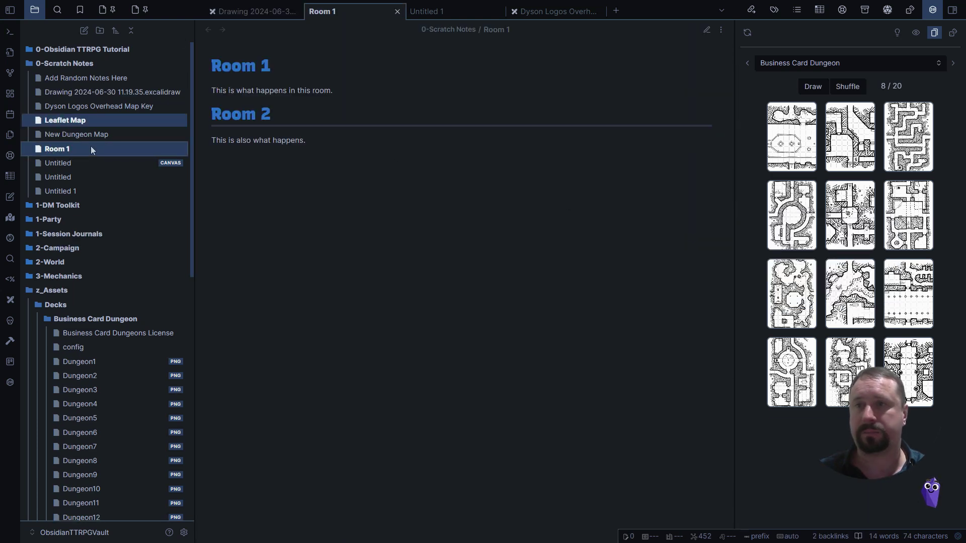
{"action": "left_click", "coordinate": [251, 11]}
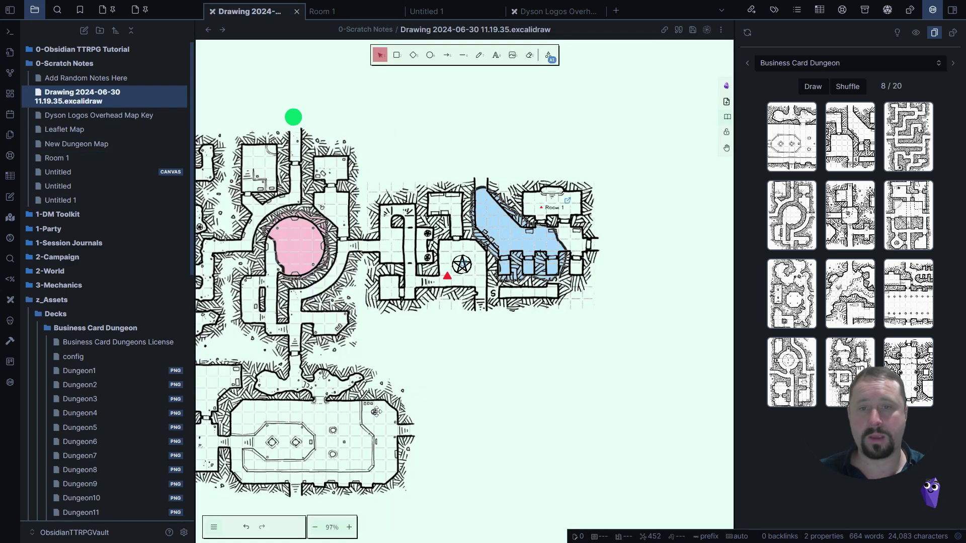
Dock the dungeon drawing in the left sidebar so the Room 1 note fills the main area.
{"action": "scroll", "coordinate": [393, 419], "scroll_direction": "down", "scroll_amount": 5}
{"action": "left_click_drag", "start_coordinate": [400, 382], "coordinate": [510, 332]}
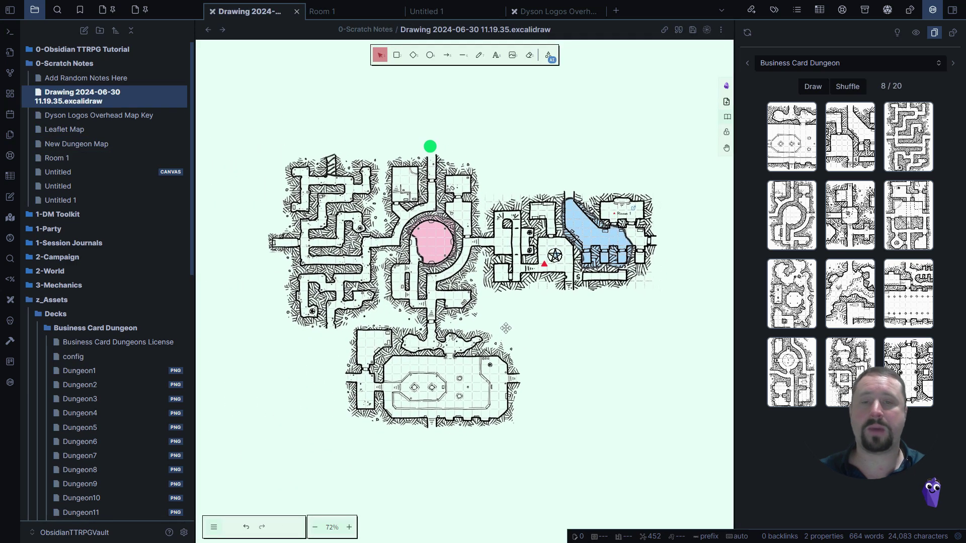
{"action": "scroll", "coordinate": [520, 328], "scroll_direction": "down", "scroll_amount": 2}
{"action": "scroll", "coordinate": [534, 337], "scroll_direction": "up", "scroll_amount": 5}
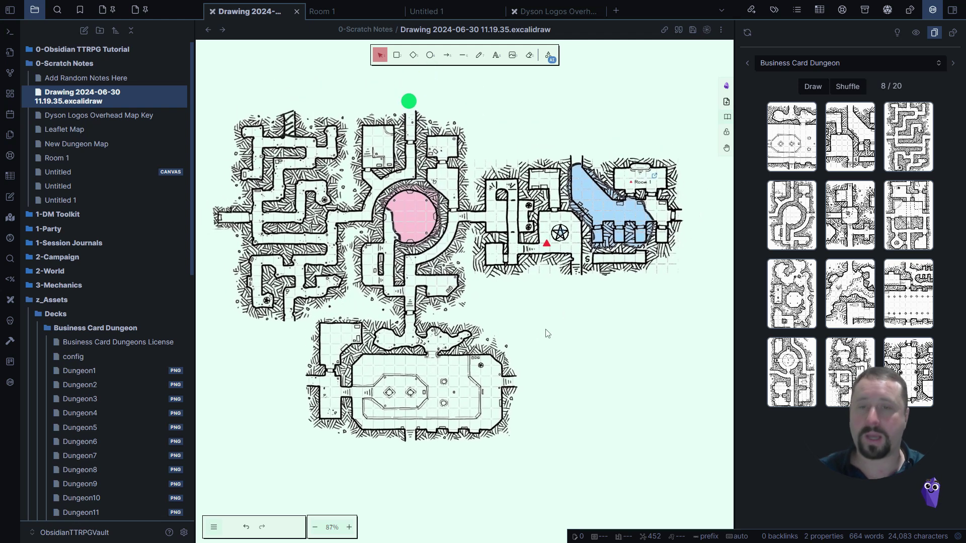
{"action": "mouse_move", "coordinate": [256, 14]}
{"action": "left_mouse_down"}
{"action": "mouse_move", "coordinate": [170, 33]}
{"action": "mouse_move", "coordinate": [161, 15]}
{"action": "left_mouse_up"}
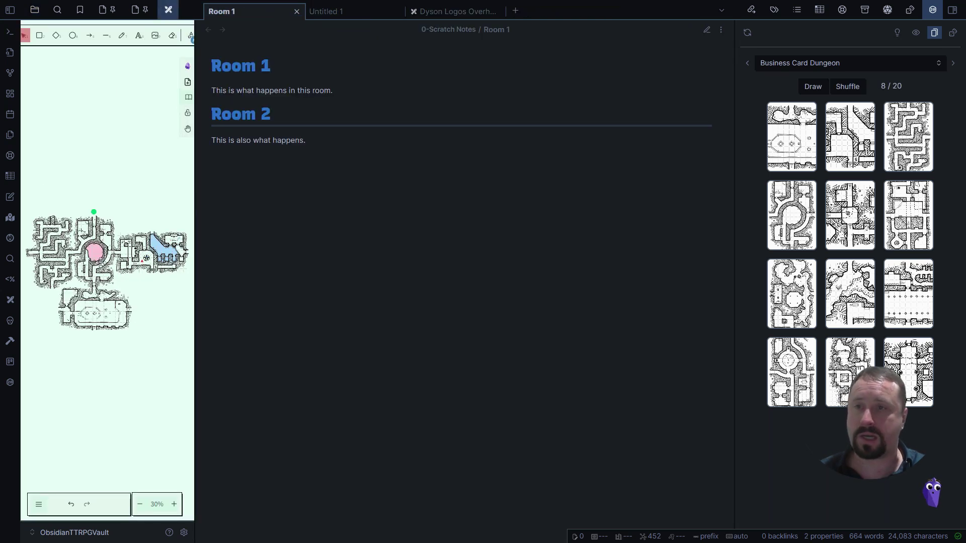
Turn on the lock that keeps the selected tool active, and nudge the central circular-room card slightly northwest.
{"action": "scroll", "coordinate": [91, 259], "scroll_direction": "up", "scroll_amount": 10}
{"action": "left_click", "coordinate": [118, 253]}
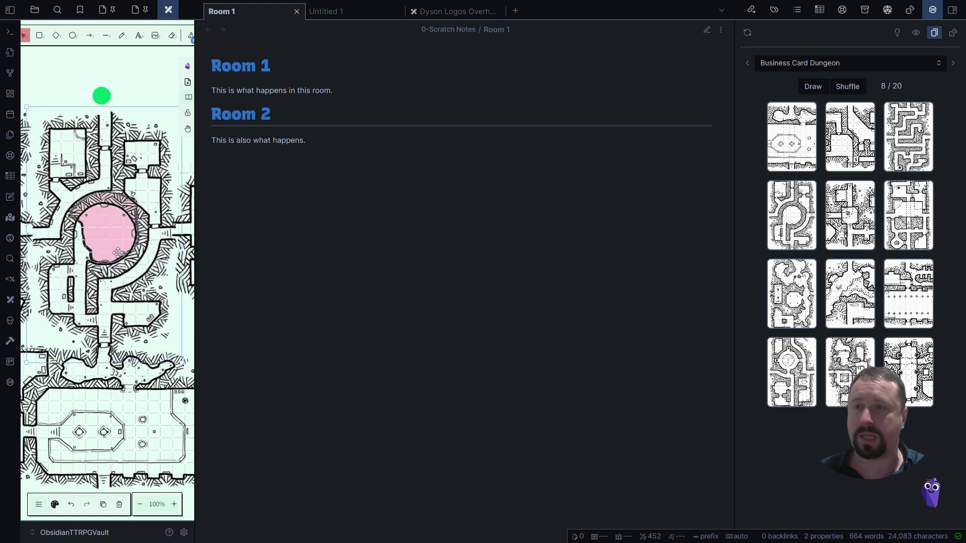
{"action": "left_click", "coordinate": [187, 112]}
{"action": "mouse_move", "coordinate": [112, 296]}
{"action": "left_mouse_down"}
{"action": "mouse_move", "coordinate": [40, 240]}
{"action": "mouse_move", "coordinate": [100, 288]}
{"action": "left_mouse_up"}
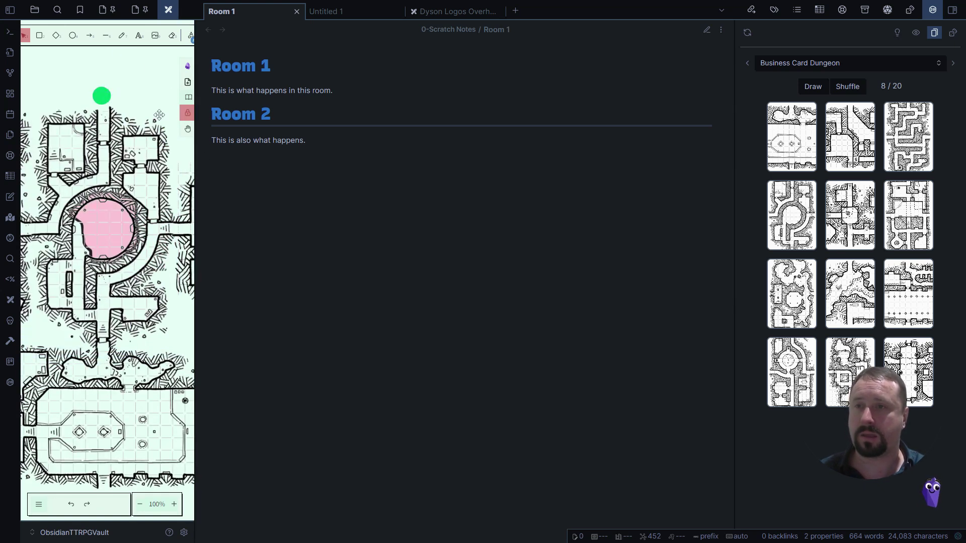
{"action": "left_click", "coordinate": [139, 161]}
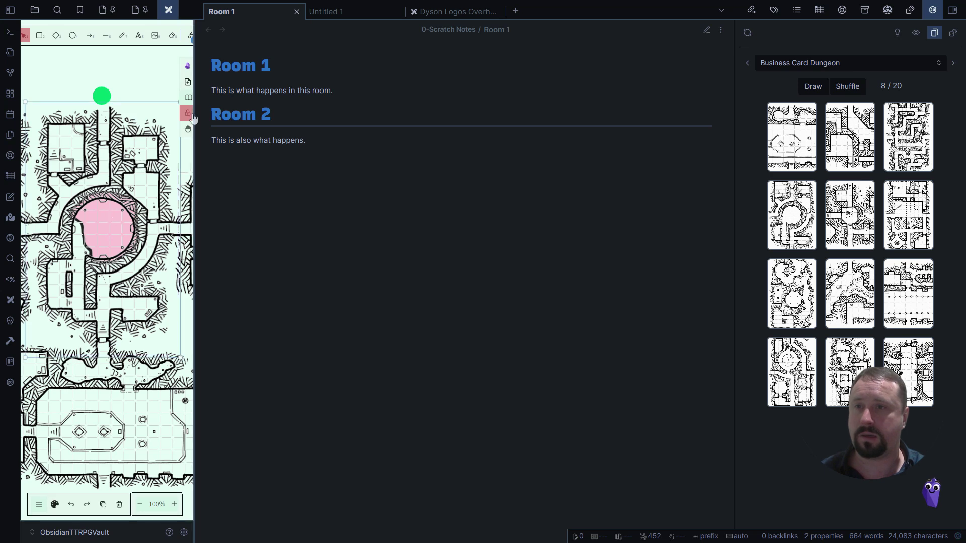
{"action": "left_click", "coordinate": [143, 86]}
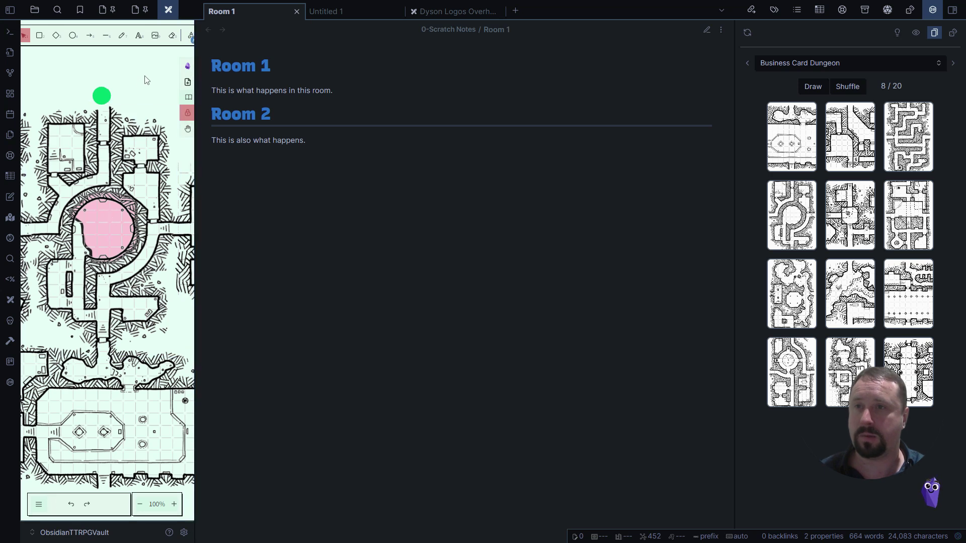
{"action": "scroll", "coordinate": [146, 80], "scroll_direction": "down", "scroll_amount": 3}
{"action": "left_click", "coordinate": [39, 504]}
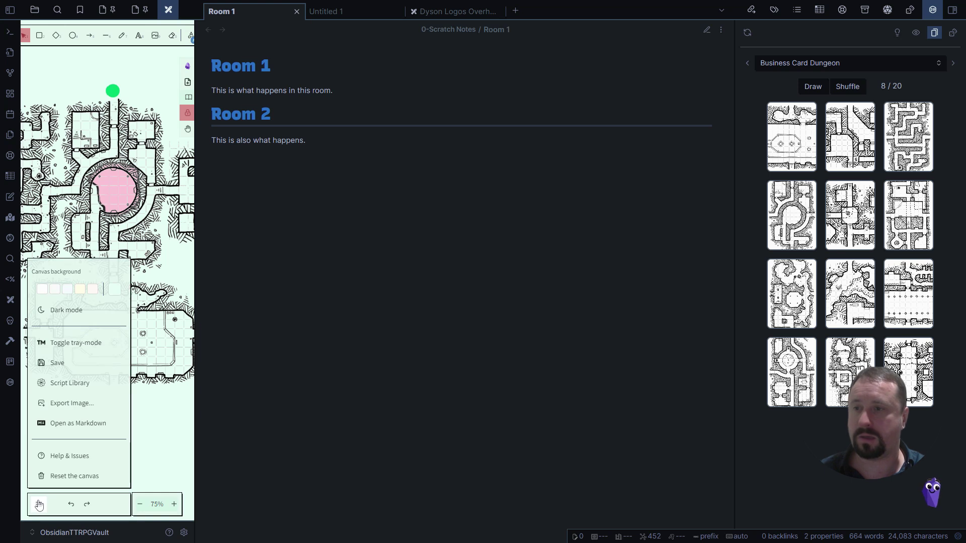
{"action": "left_click", "coordinate": [39, 504]}
Preview the Room 1 note from the linked marker by the pentagram in the docked drawing, and focus the Room 1 note.
{"action": "left_click_drag", "start_coordinate": [111, 403], "coordinate": [101, 440]}
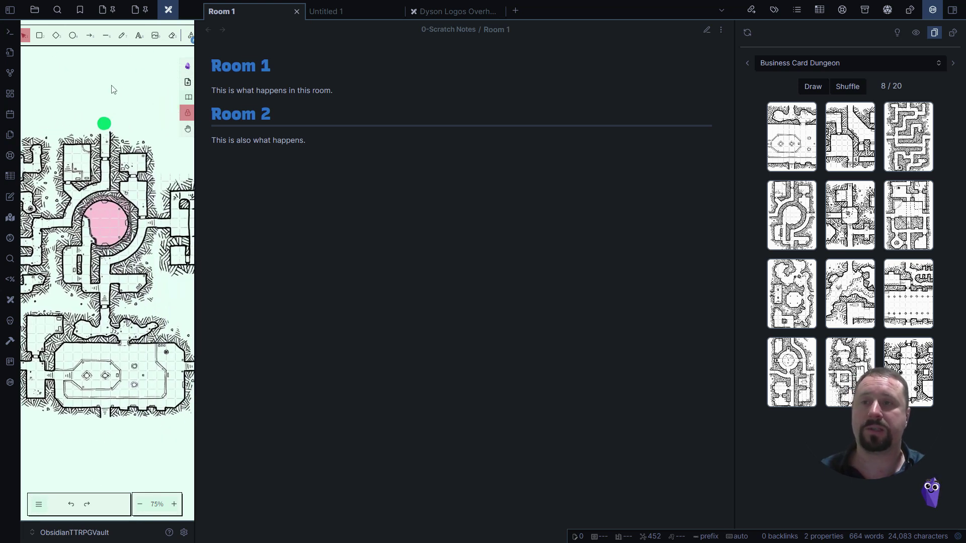
{"action": "left_click_drag", "start_coordinate": [136, 101], "coordinate": [21, 107]}
{"action": "mouse_move", "coordinate": [123, 247]}
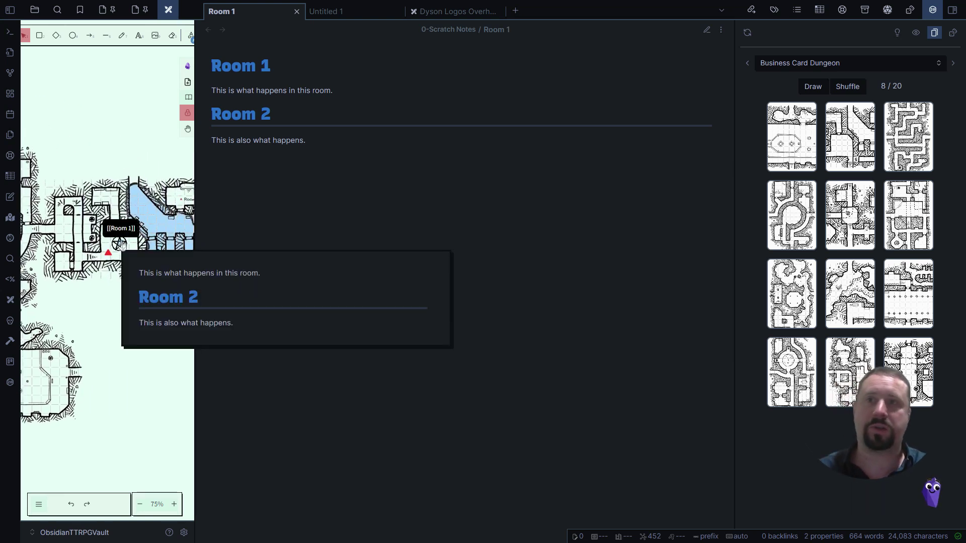
{"action": "left_click", "coordinate": [343, 330]}
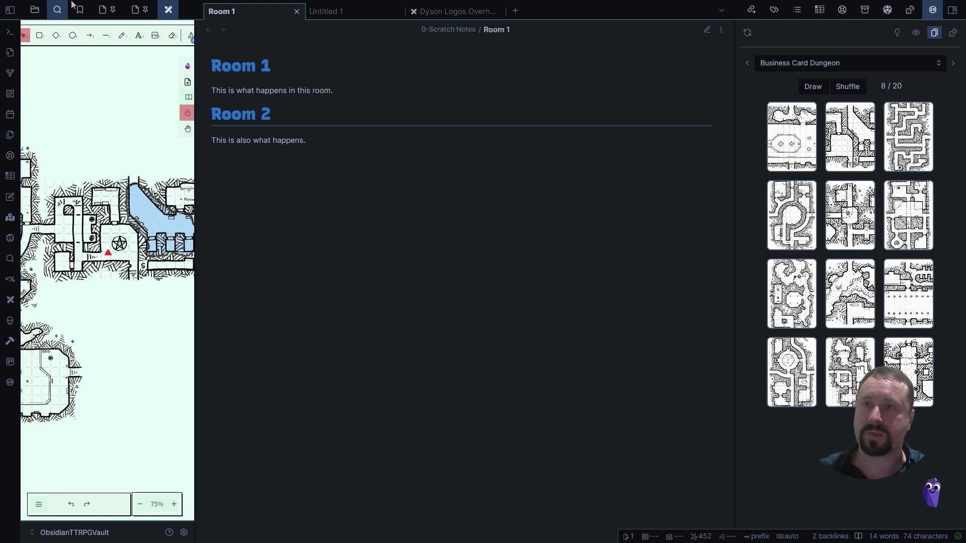
Move the dungeon drawing from the left sidebar back into the main area as a tab.
{"action": "mouse_move", "coordinate": [168, 19]}
{"action": "left_mouse_down"}
{"action": "mouse_move", "coordinate": [573, 20]}
{"action": "mouse_move", "coordinate": [536, 23]}
{"action": "mouse_move", "coordinate": [541, 295]}
{"action": "left_mouse_up"}
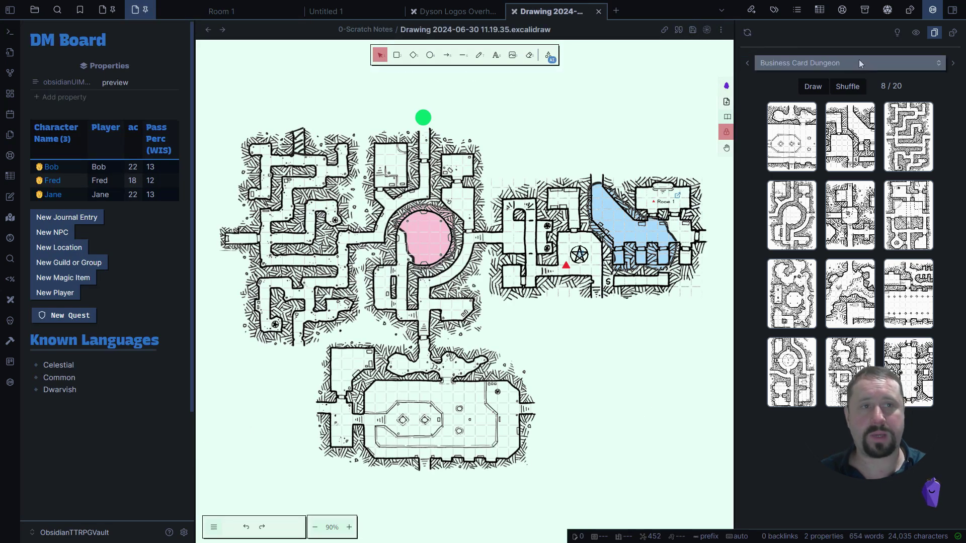
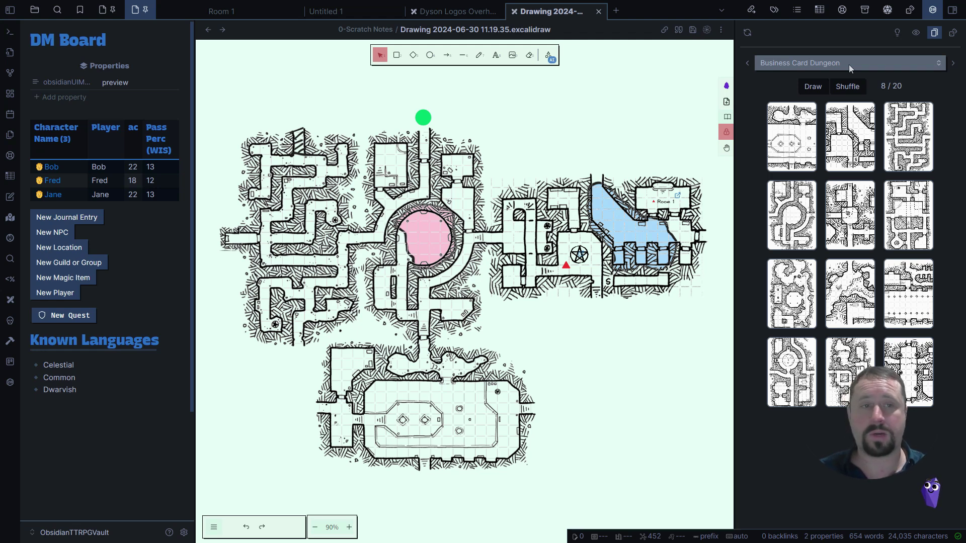
{"action": "mouse_move", "coordinate": [843, 169]}
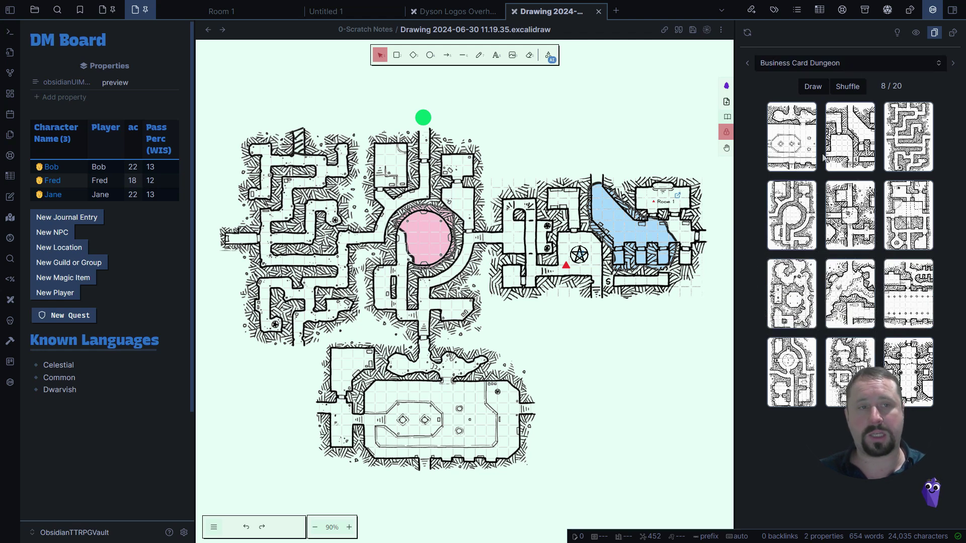
Add another copy of the circular-room card to the map, aligning its west corridor with the east exit of the large hall.
{"action": "left_click", "coordinate": [794, 212]}
{"action": "left_click", "coordinate": [787, 220]}
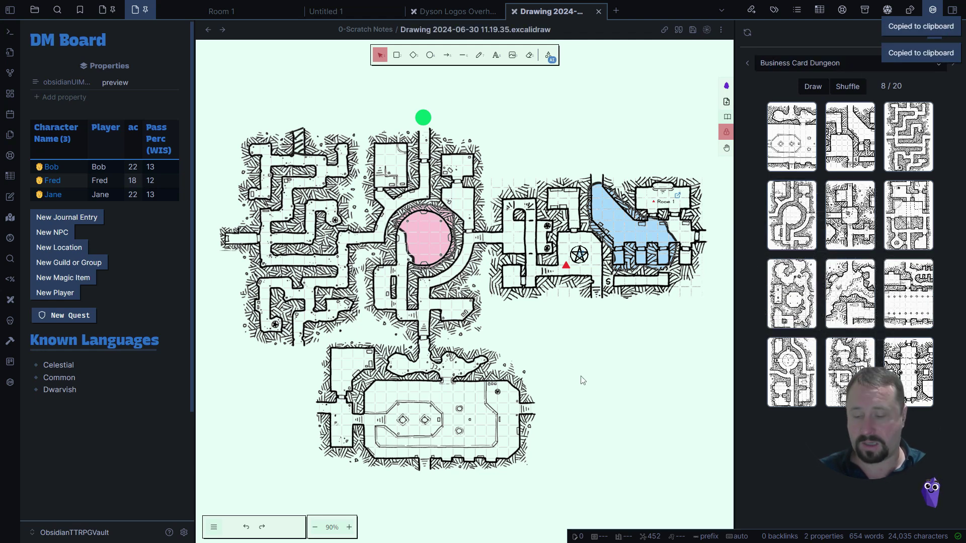
{"action": "key", "text": "ctrl+v"}
{"action": "left_click_drag", "start_coordinate": [608, 413], "coordinate": [637, 417]}
{"action": "left_click", "coordinate": [536, 303]}
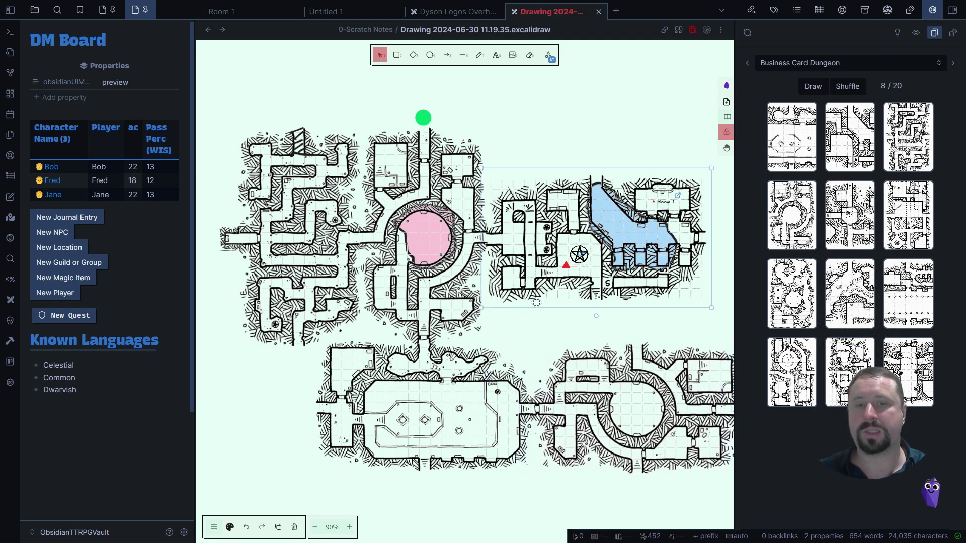
{"action": "key", "text": "ctrl+z"}
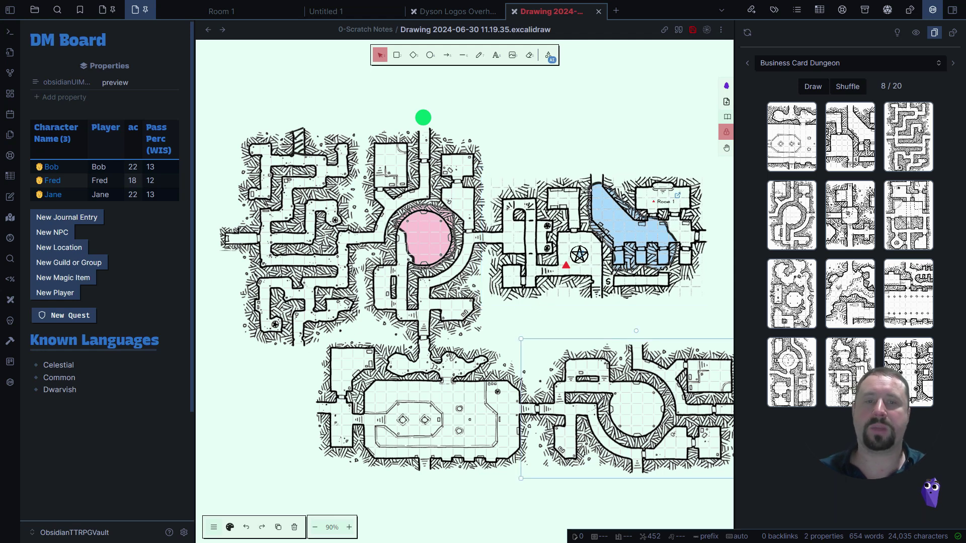
{"action": "left_click", "coordinate": [595, 329]}
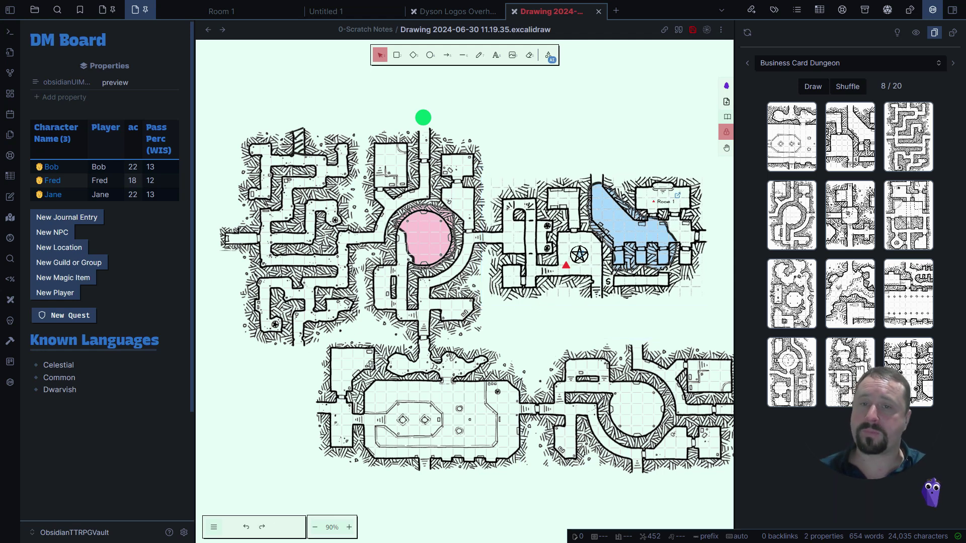
Try custom canvas background colors, first muted green #78a194 and then purple #8f7ac7.
{"action": "left_click", "coordinate": [214, 526]}
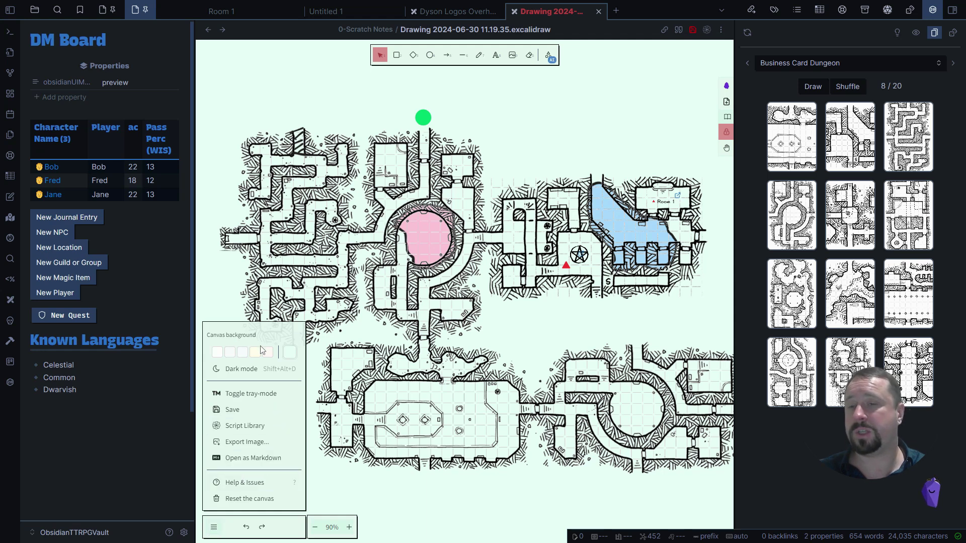
{"action": "left_click", "coordinate": [289, 352]}
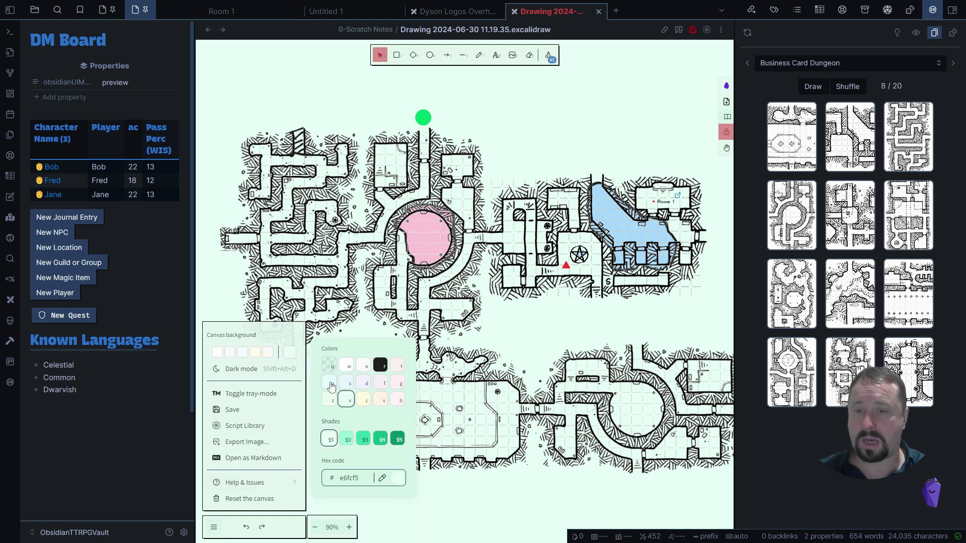
{"action": "left_click", "coordinate": [397, 478]}
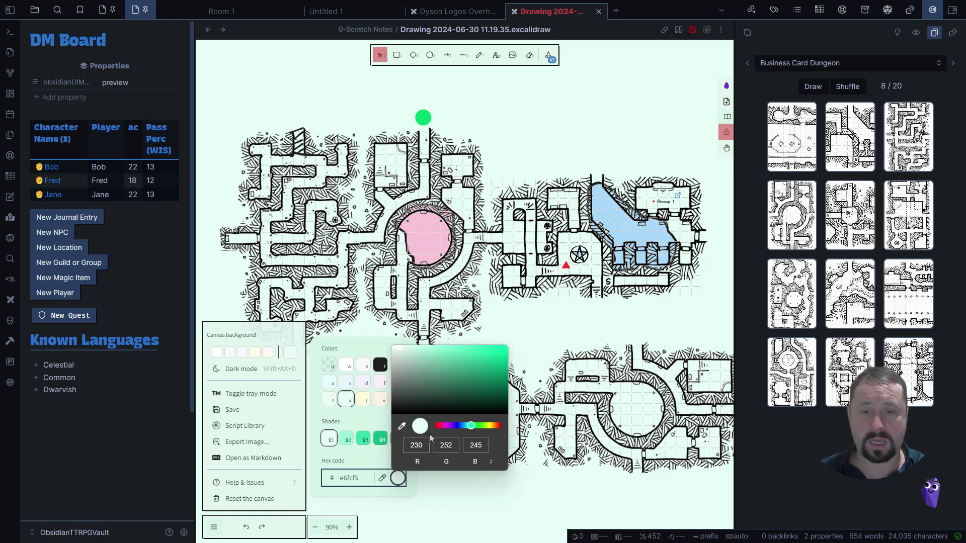
{"action": "left_click_drag", "start_coordinate": [468, 405], "coordinate": [421, 370]}
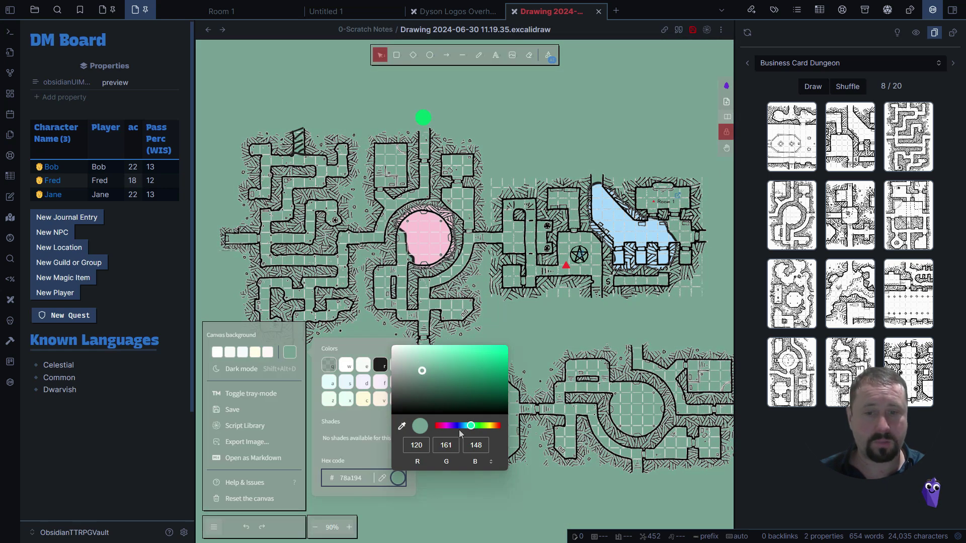
{"action": "left_click_drag", "start_coordinate": [459, 427], "coordinate": [453, 425]}
{"action": "left_click_drag", "start_coordinate": [421, 370], "coordinate": [436, 360]}
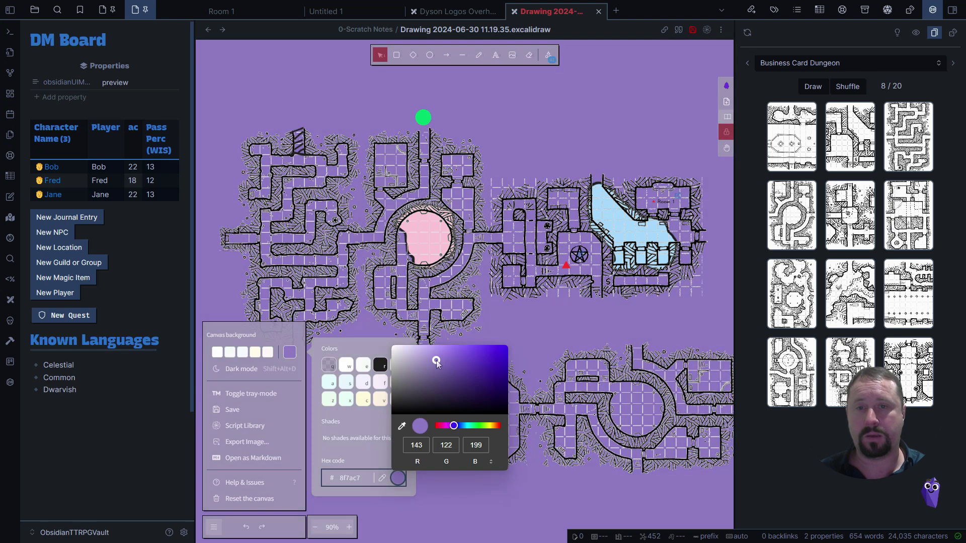
Try dark brown-gray #5c5651 as the canvas background and inspect the map details against it.
{"action": "left_click_drag", "start_coordinate": [453, 426], "coordinate": [495, 426]}
{"action": "left_click_drag", "start_coordinate": [437, 367], "coordinate": [407, 392]}
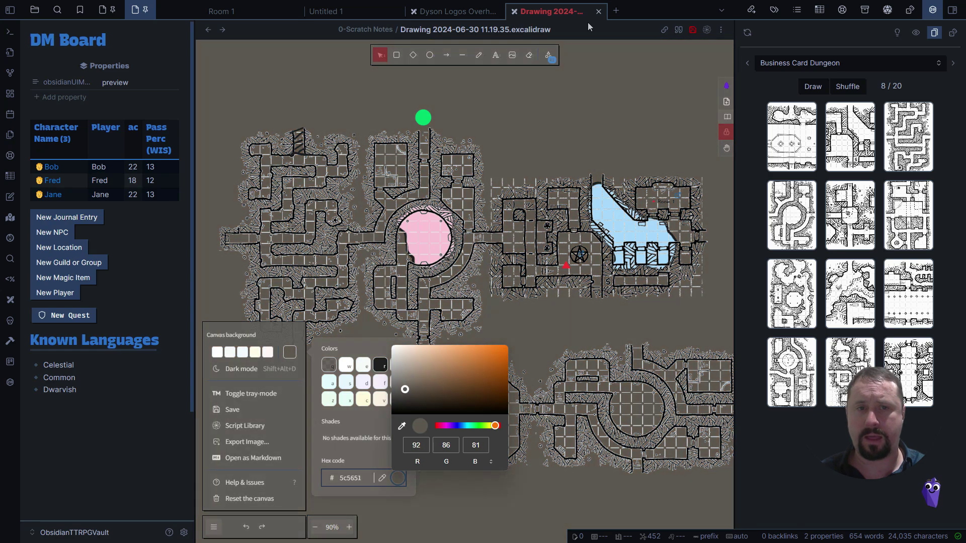
{"action": "left_click", "coordinate": [567, 117]}
{"action": "scroll", "coordinate": [477, 324], "scroll_direction": "up", "scroll_amount": 5}
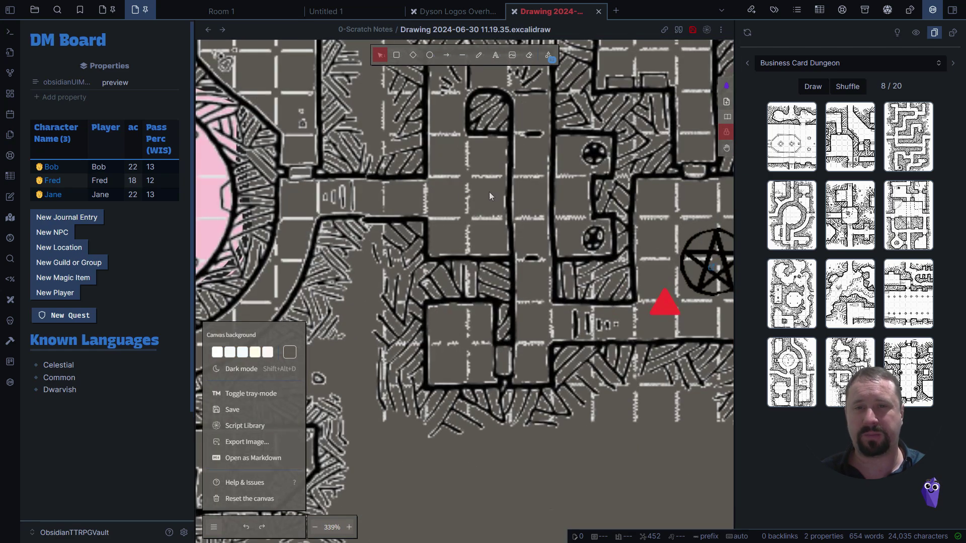
{"action": "scroll", "coordinate": [489, 192], "scroll_direction": "down", "scroll_amount": 8}
{"action": "scroll", "coordinate": [491, 319], "scroll_direction": "up", "scroll_amount": 5}
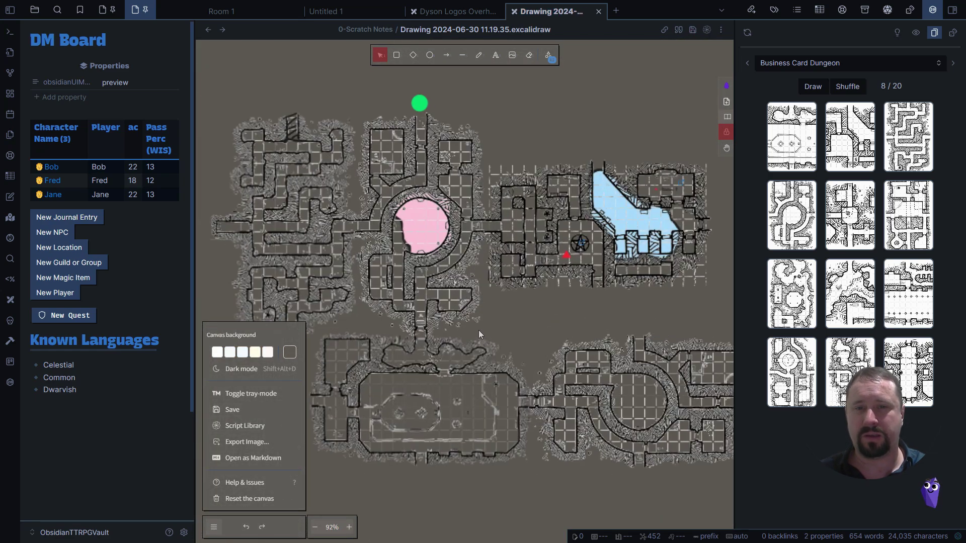
Set the canvas background to the plain white preset after trying the neighboring off-white one.
{"action": "left_click", "coordinate": [229, 353]}
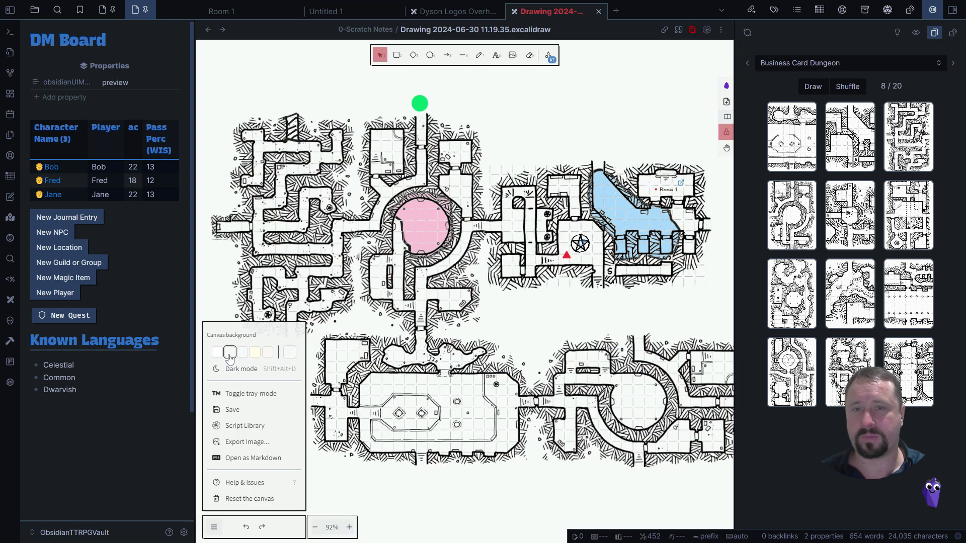
{"action": "left_click", "coordinate": [216, 354]}
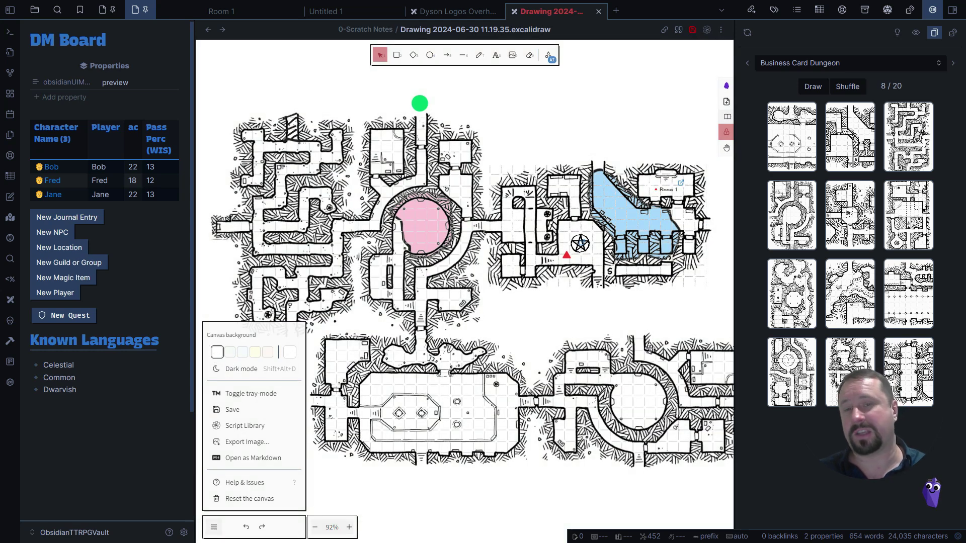
{"action": "left_click", "coordinate": [486, 320]}
{"action": "scroll", "coordinate": [528, 327], "scroll_direction": "left", "scroll_amount": 2}
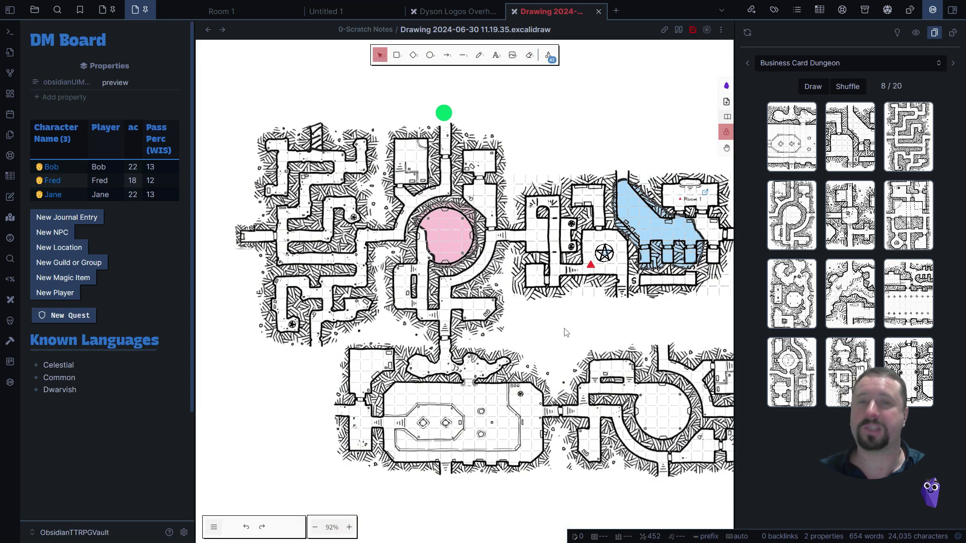
{"action": "scroll", "coordinate": [571, 332], "scroll_direction": "down", "scroll_amount": 2}
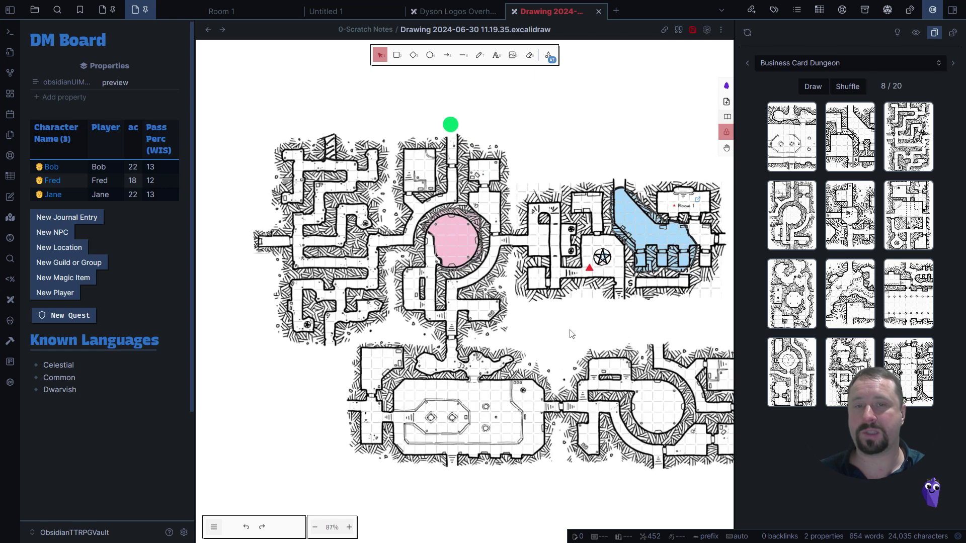
{"action": "left_click_drag", "start_coordinate": [569, 334], "coordinate": [511, 305]}
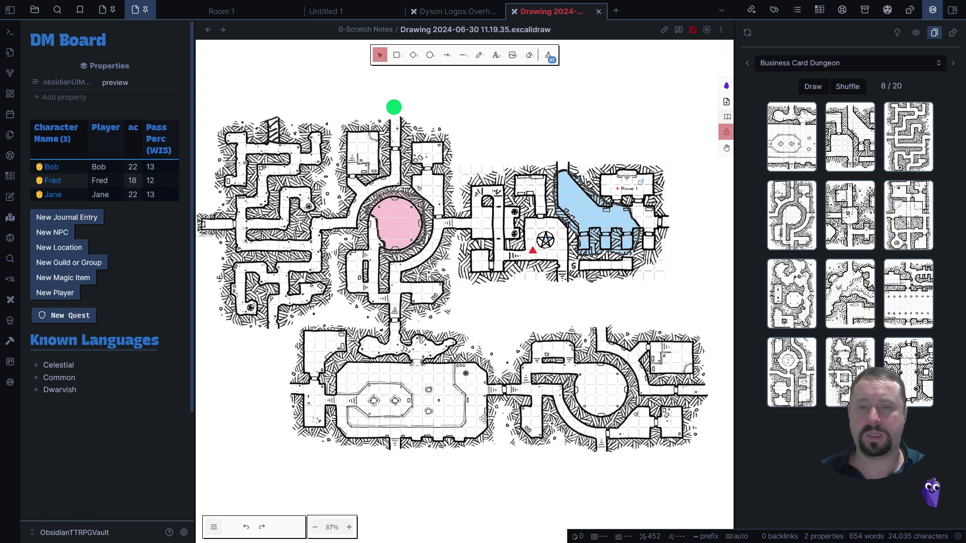
{"action": "scroll", "coordinate": [498, 312], "scroll_direction": "up", "scroll_amount": 2}
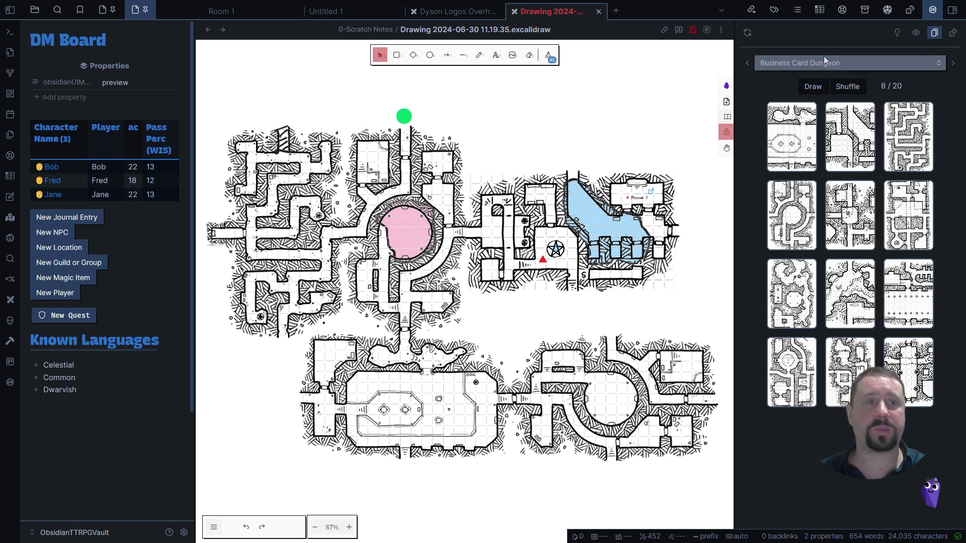
{"action": "left_click", "coordinate": [846, 64]}
{"action": "left_click", "coordinate": [847, 64]}
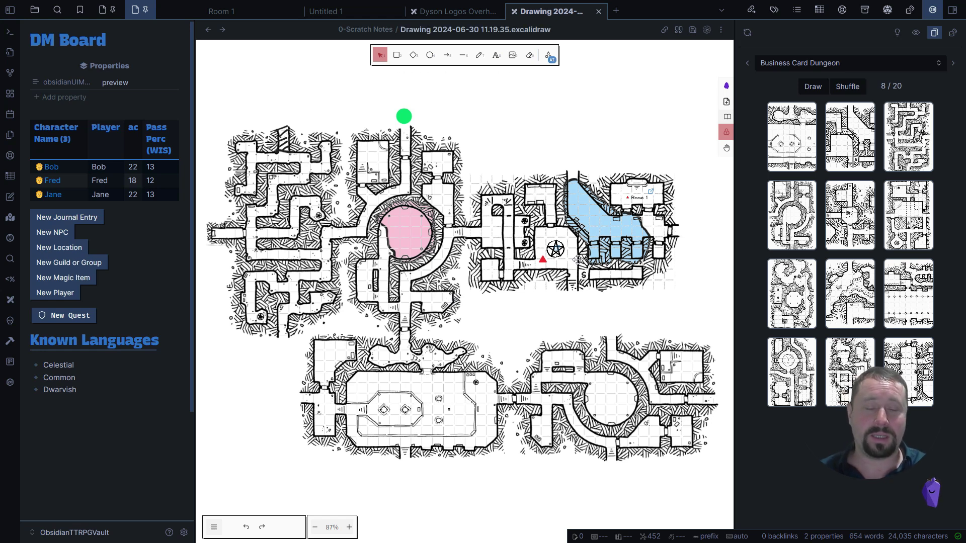
{"action": "mouse_move", "coordinate": [557, 254]}
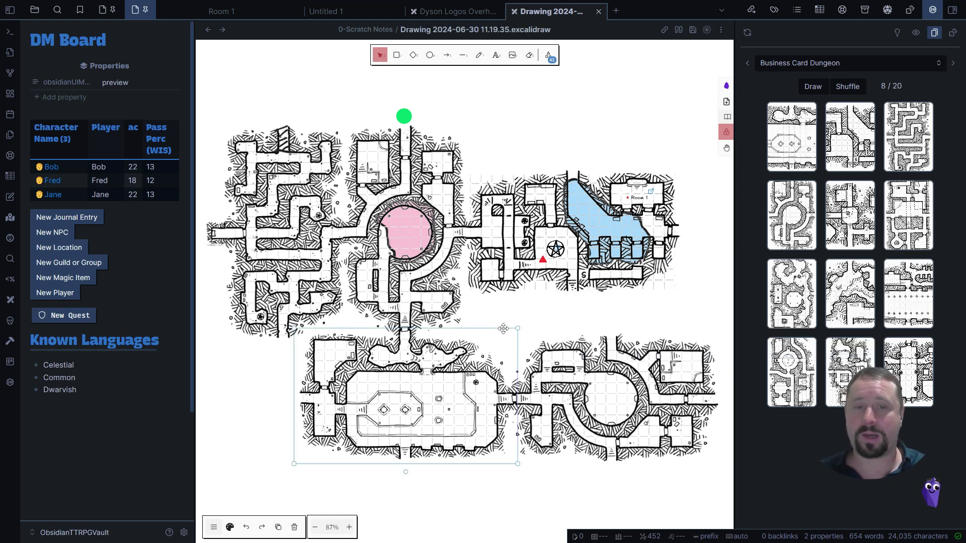